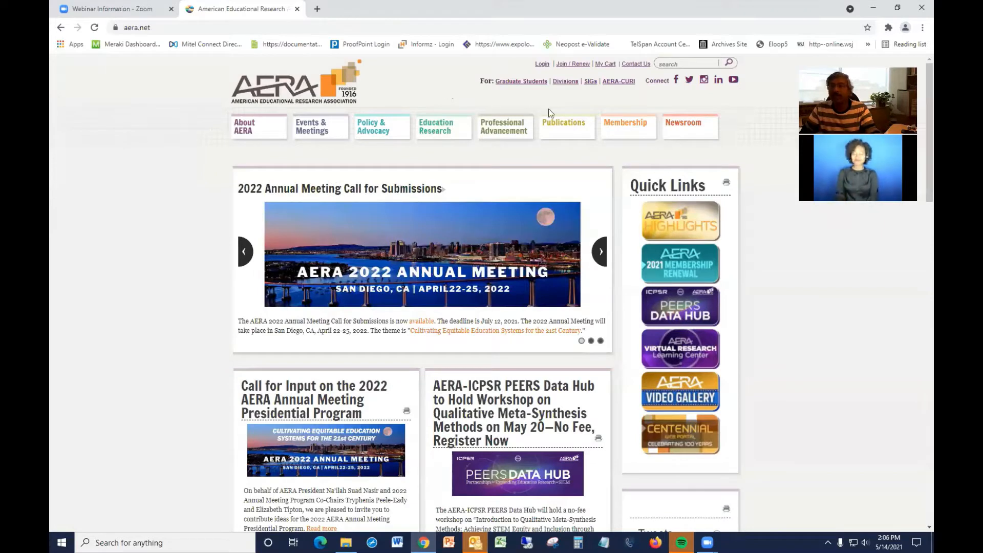
Open the Divisions page and go to the Division D Measurement & Research Methodologies page.
left_click(565, 84)
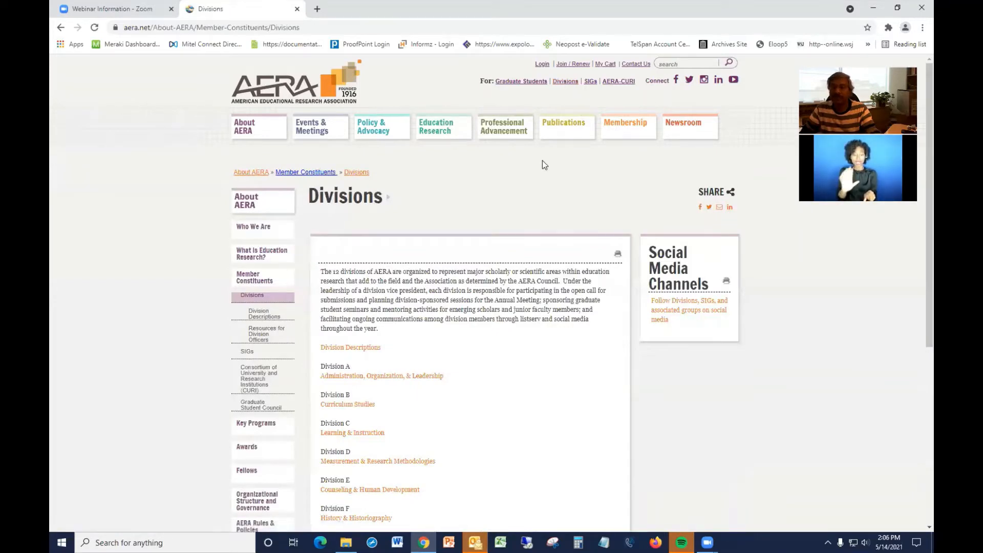
scroll(512, 202, "down", 1)
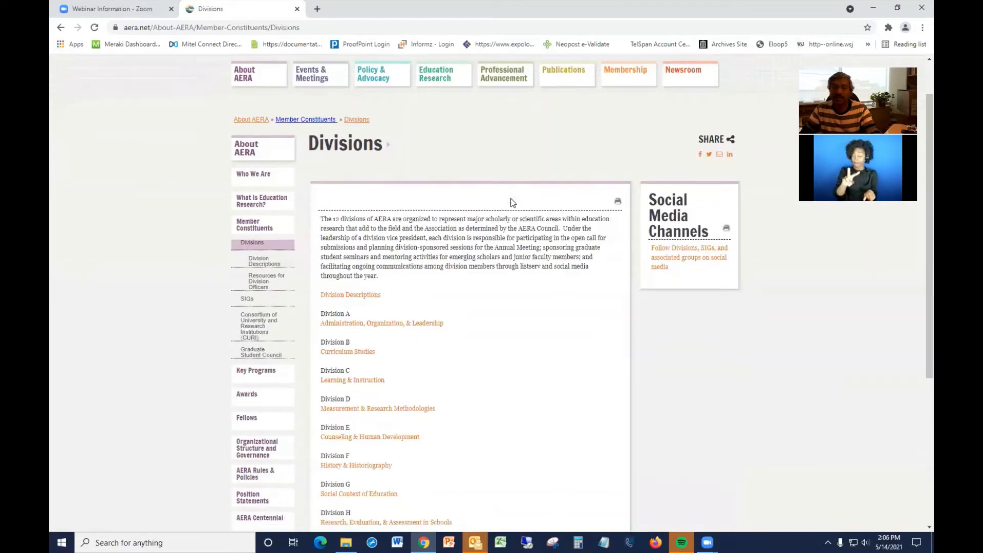
left_click(355, 409)
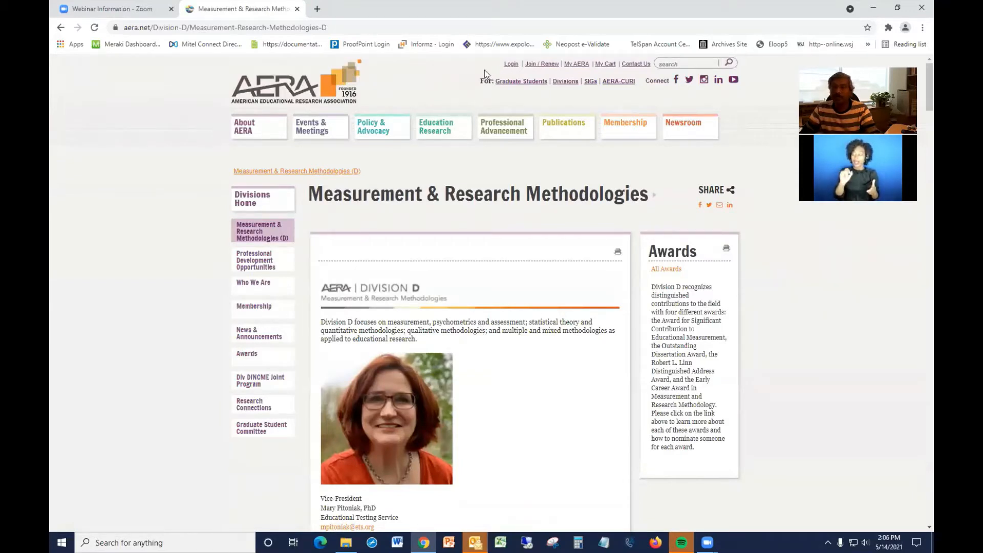
Log in to the member account with the user name and password.
left_click(510, 67)
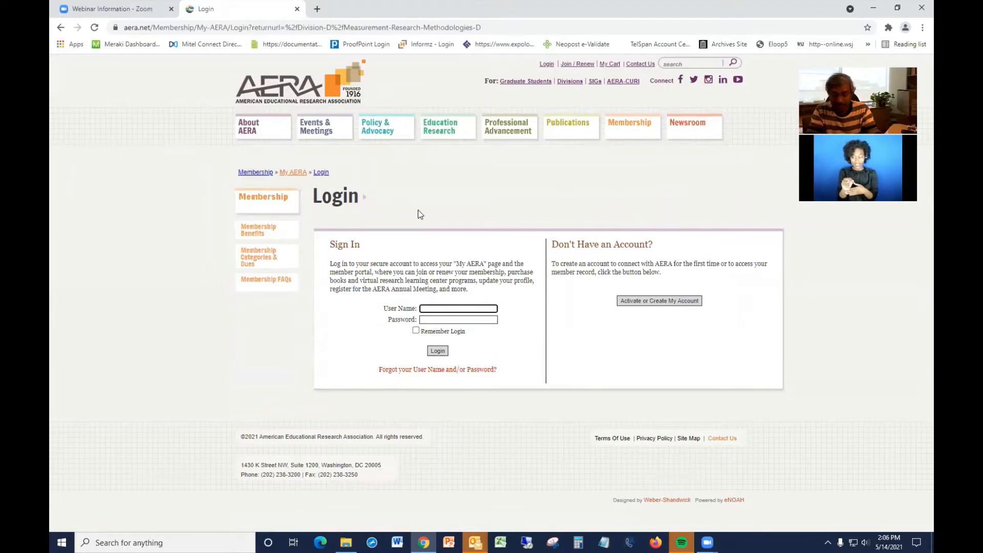
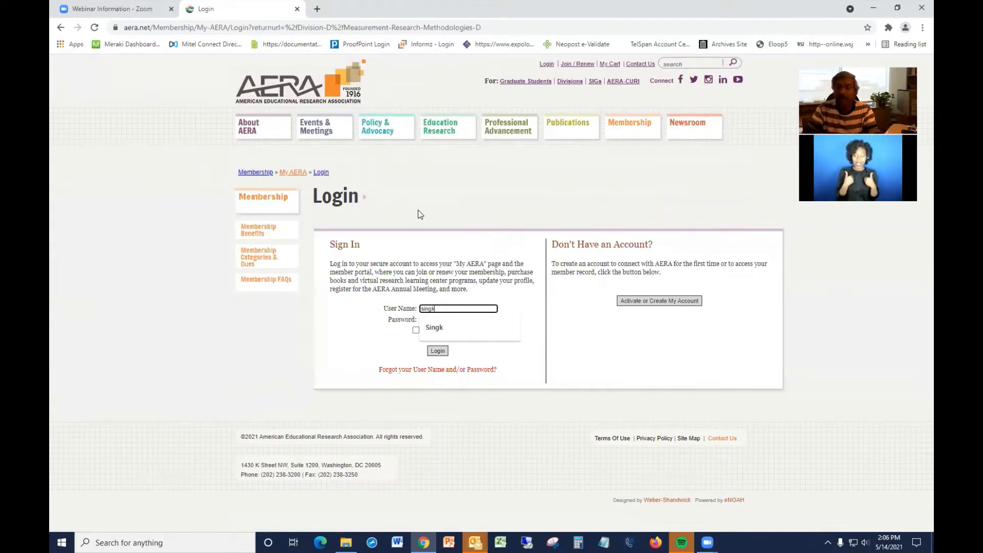
left_click(373, 340)
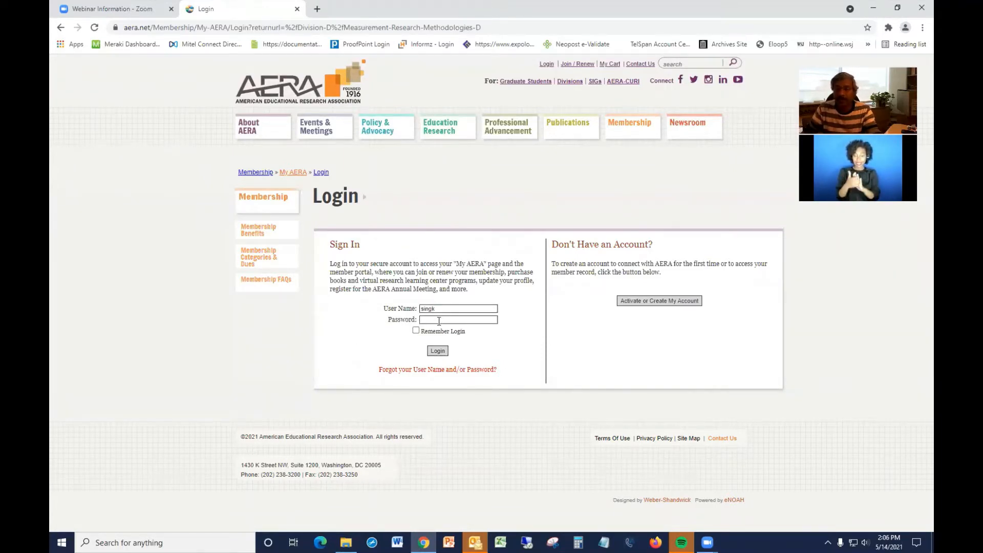
left_click(439, 322)
type("•")
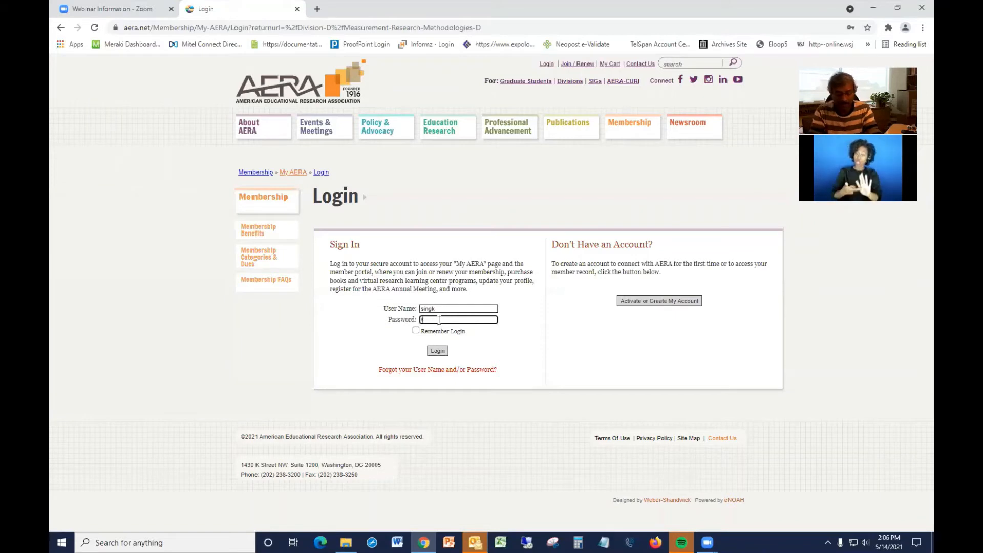
type("•••••")
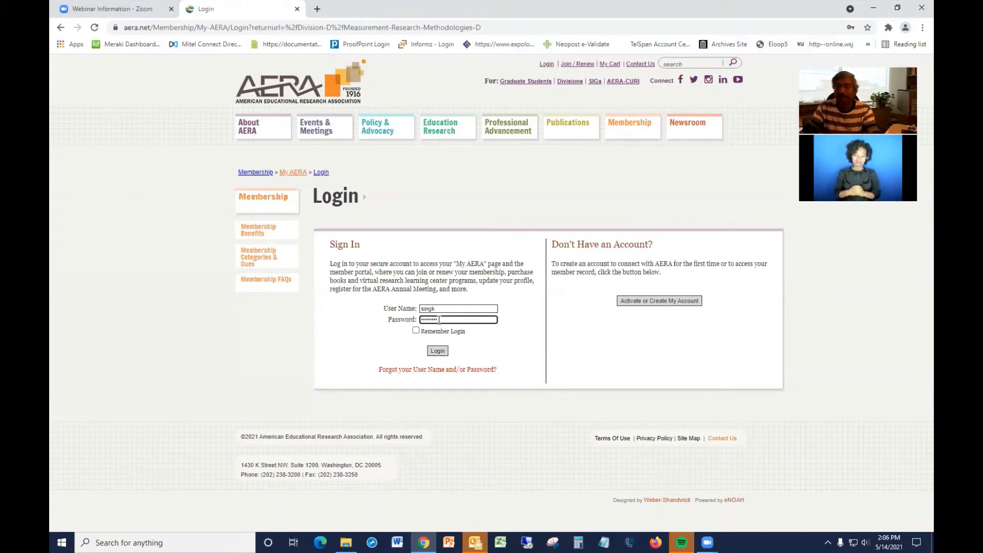
key("Return")
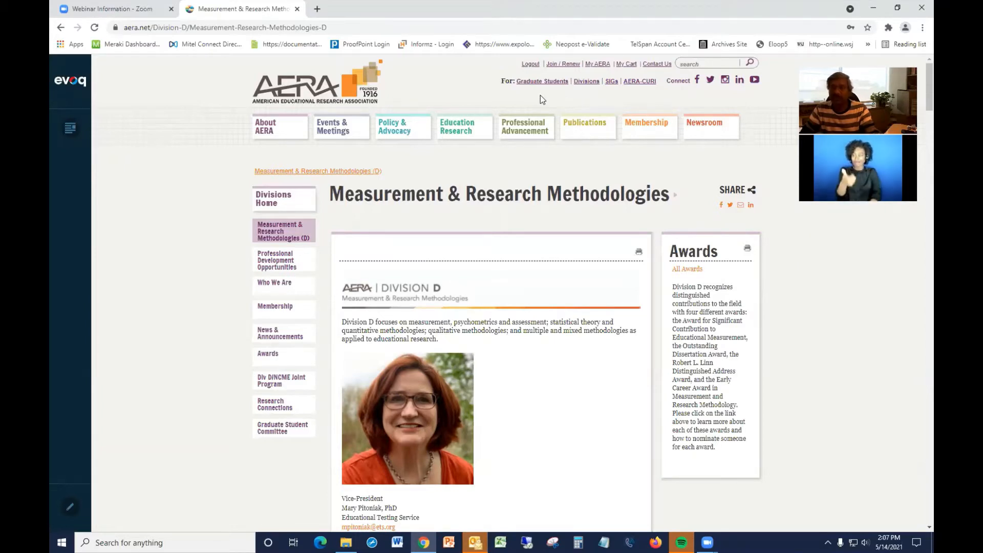
Open the SIG Directory and list all SIGs from A to Z.
left_click(610, 83)
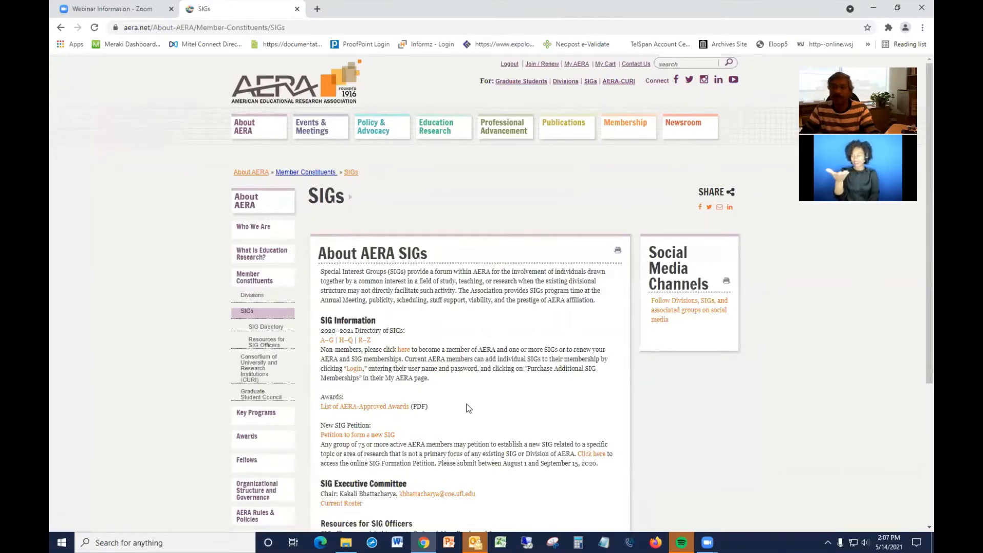
left_click(327, 342)
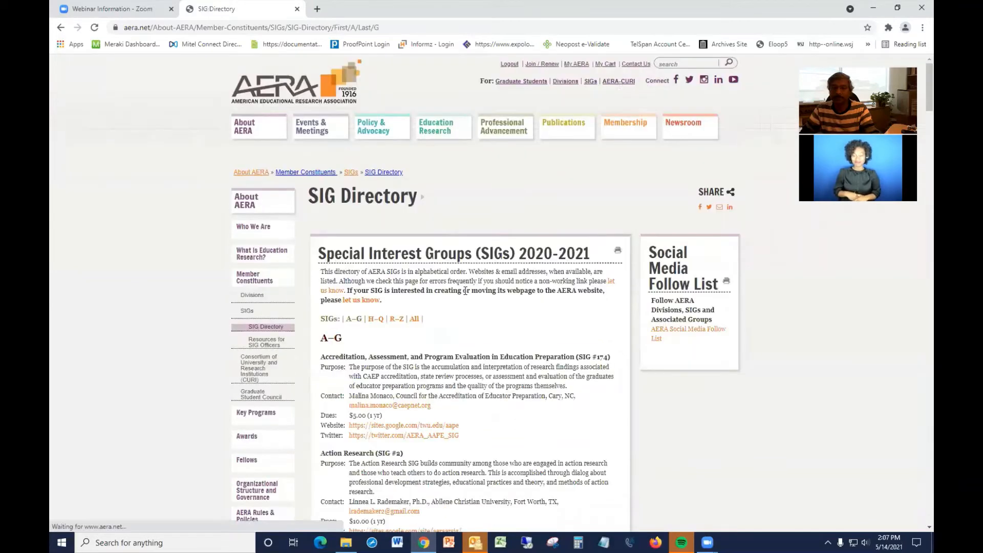
left_click(415, 319)
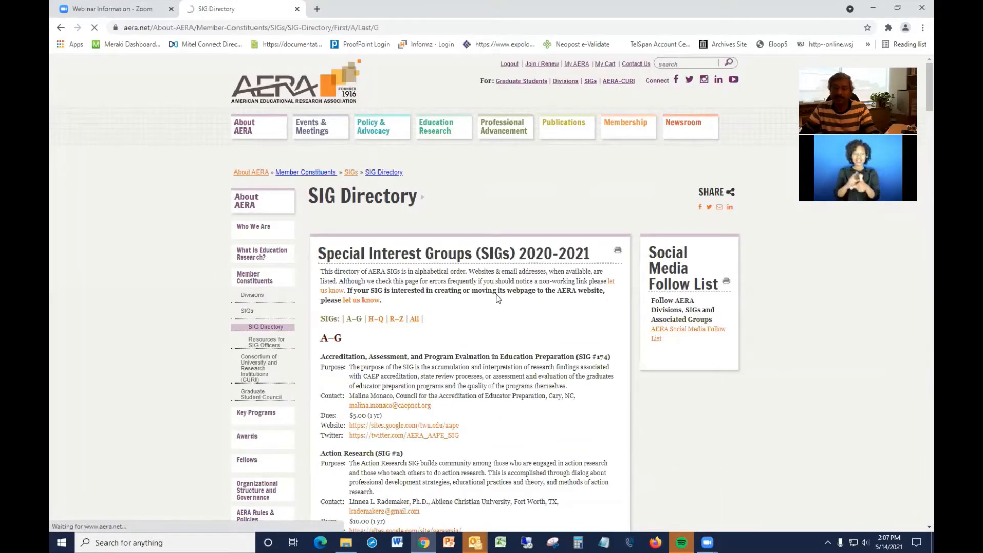
scroll(499, 295, "down", 3)
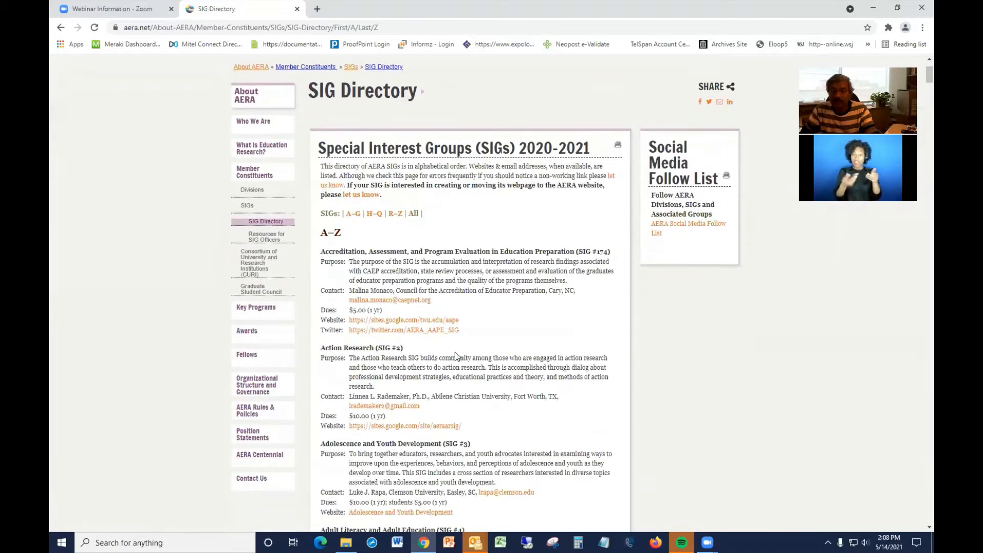
Open the Adolescence and Youth Development SIG page from the directory in a new tab.
scroll(455, 356, "down", 3)
left_click_drag(464, 270, 350, 275)
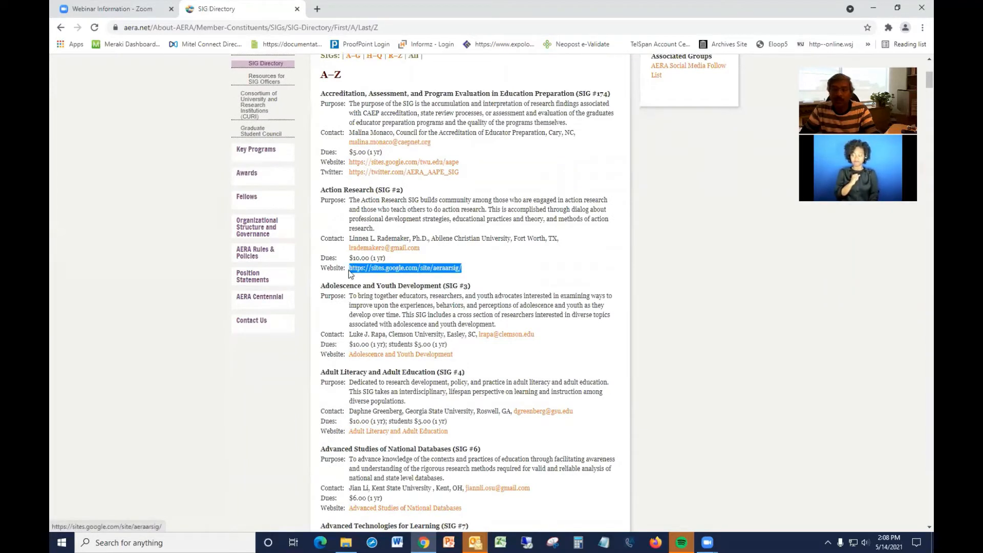
left_click(487, 269)
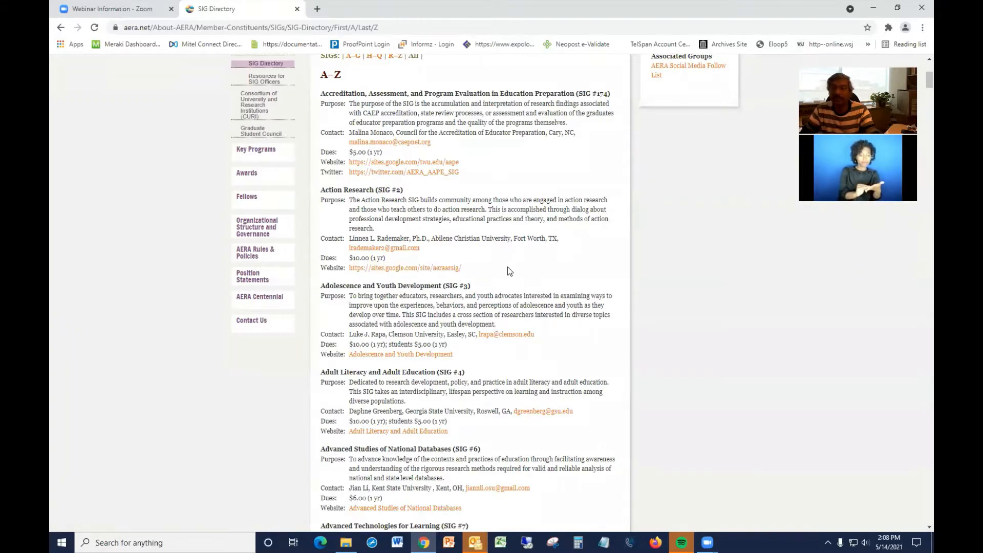
scroll(509, 265, "down", 1)
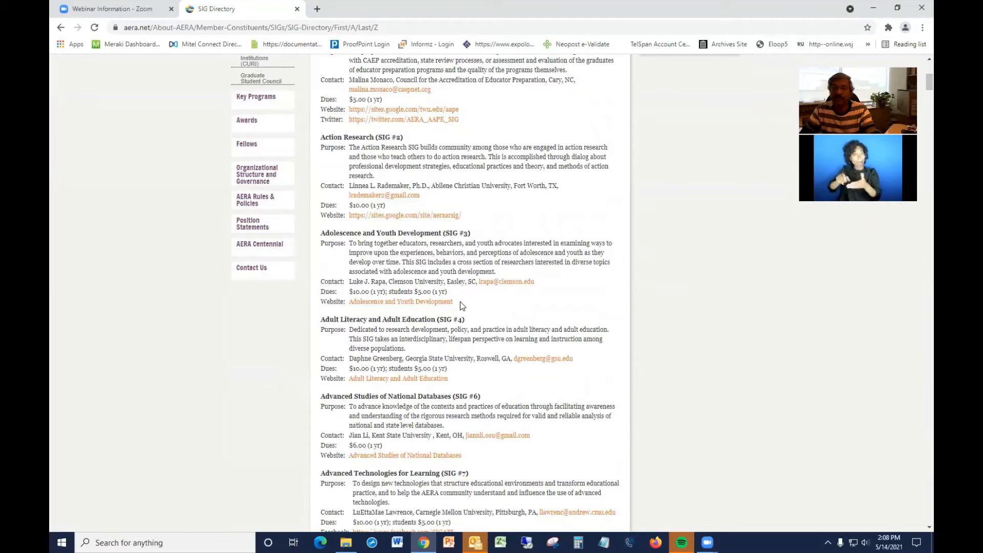
left_click_drag(463, 304, 349, 304)
left_click(484, 300)
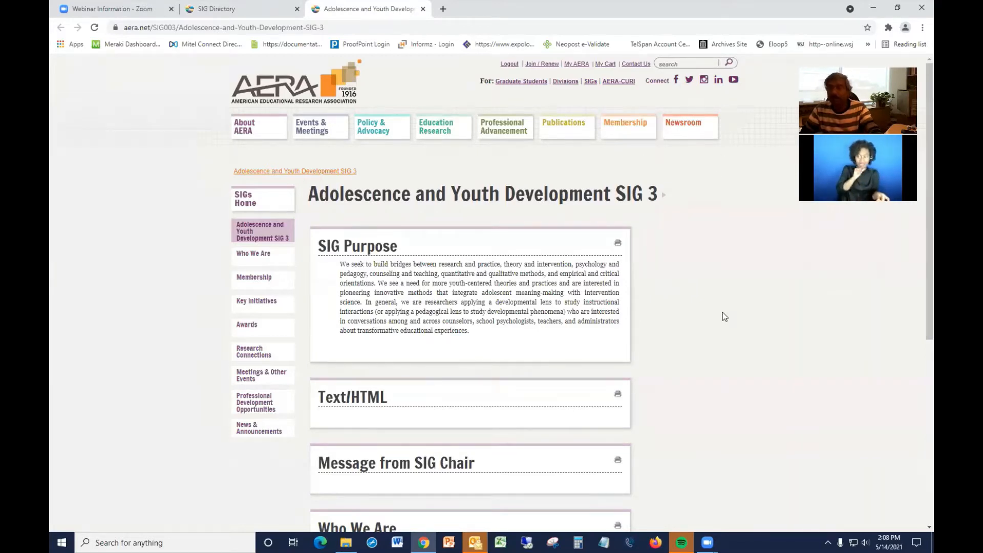
Search the Adolescence and Youth Development page for 147.
key("ctrl+f")
type("147")
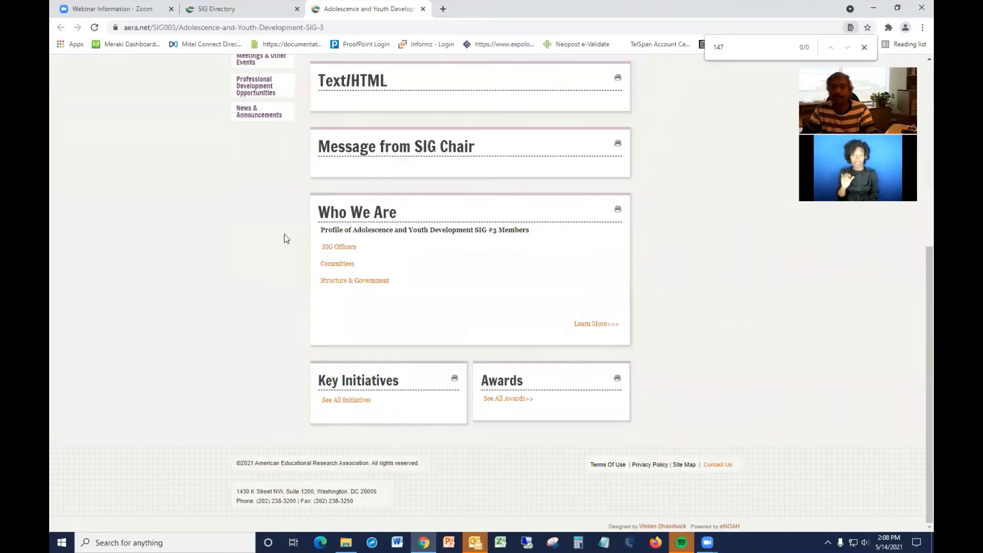
scroll(284, 234, "up", 5)
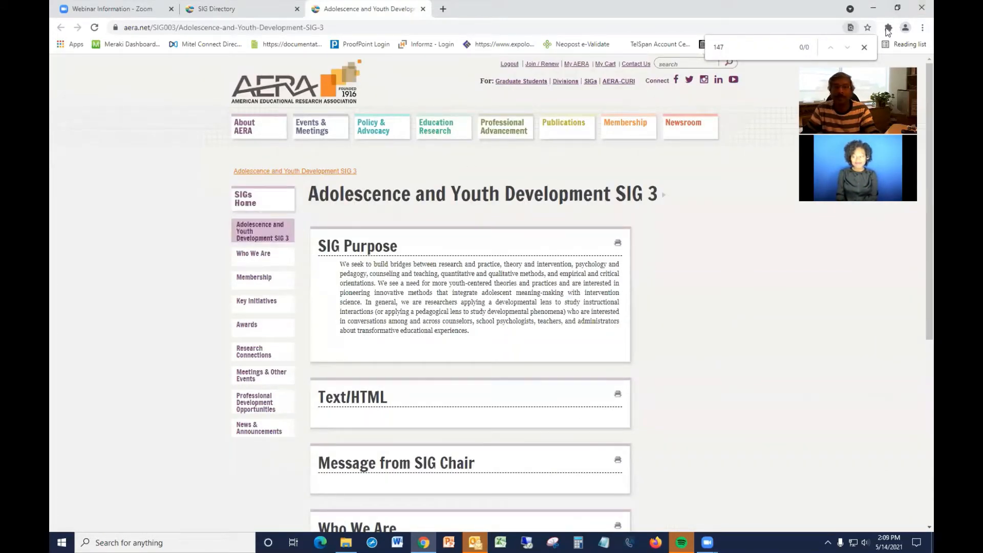
Find SIG #147 in the SIG Directory and open the Urban Learning, Teaching and Research page.
left_click(218, 5)
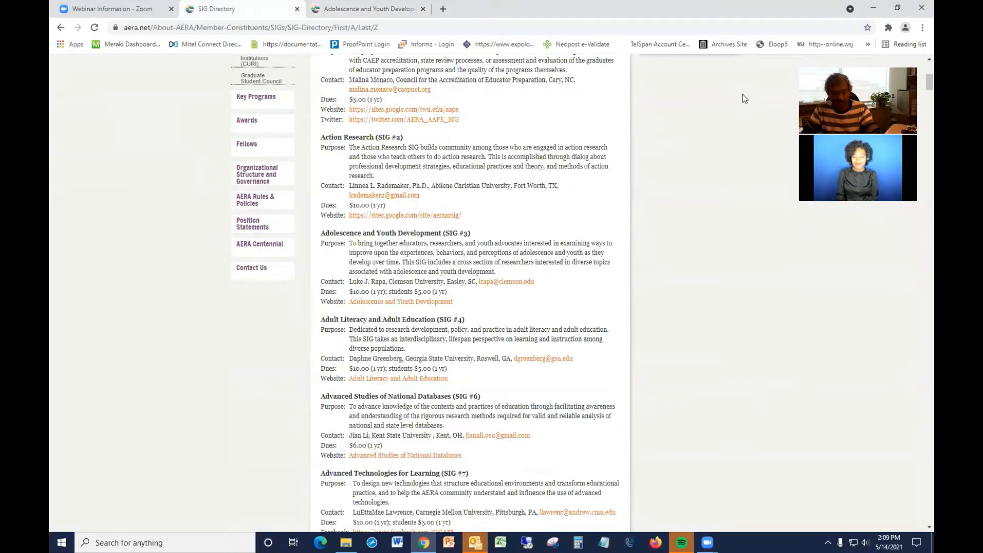
key("ctrl+f")
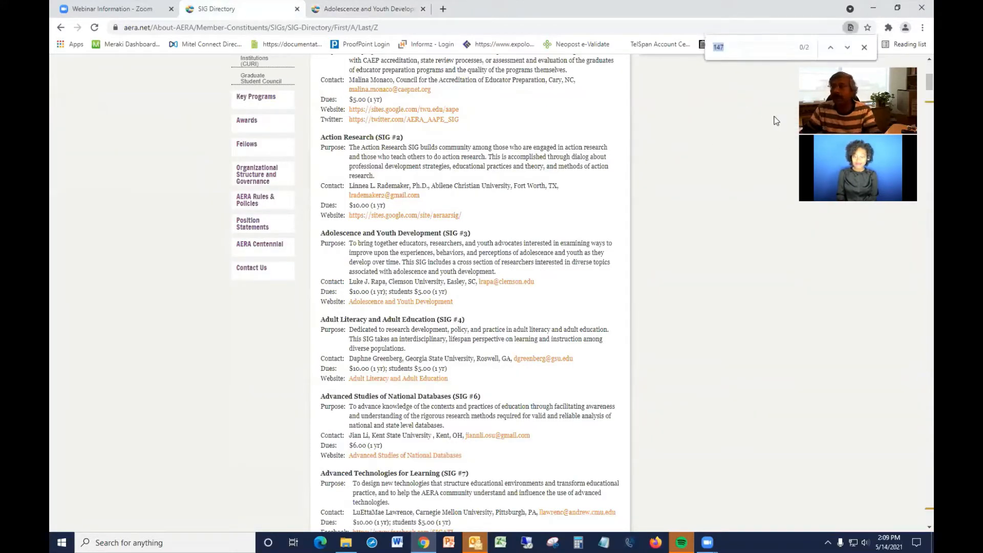
left_click(832, 47)
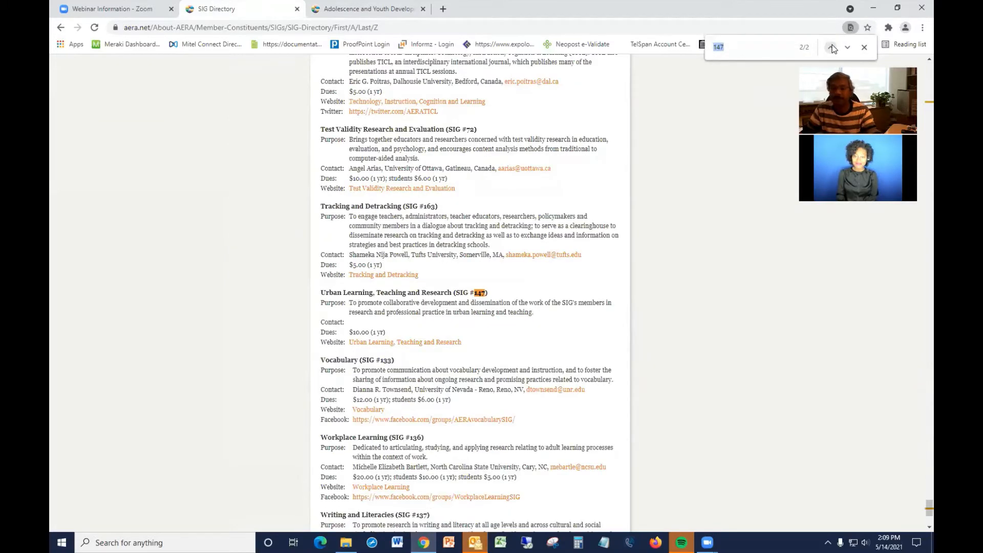
left_click(832, 47)
left_click(417, 343)
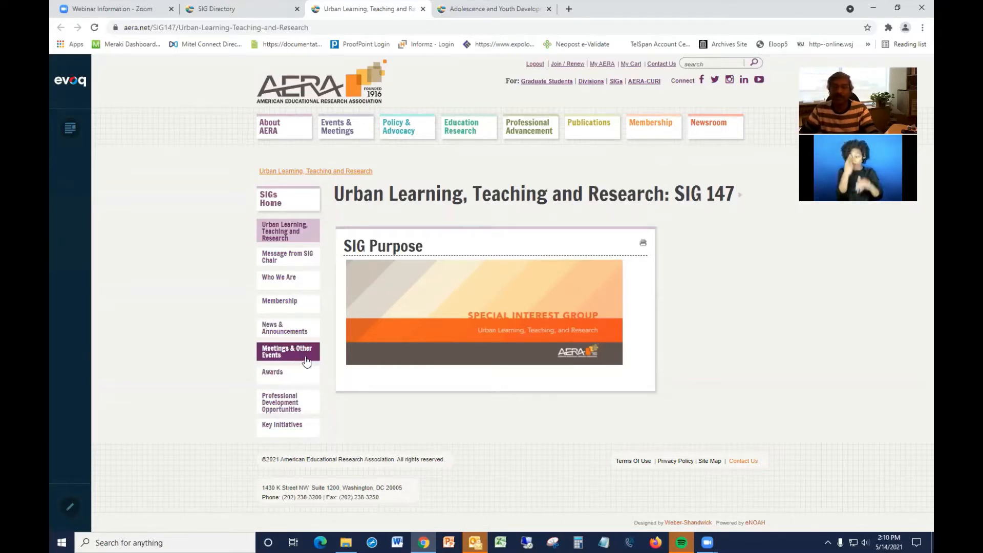
Open the SIG 147 Who We Are page, then its Awards page.
left_click(282, 282)
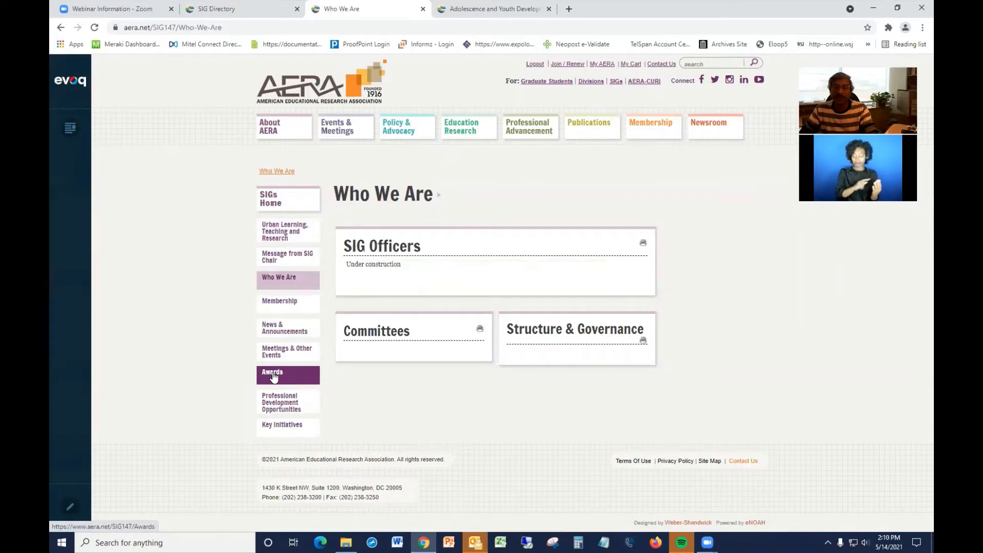
left_click(274, 377)
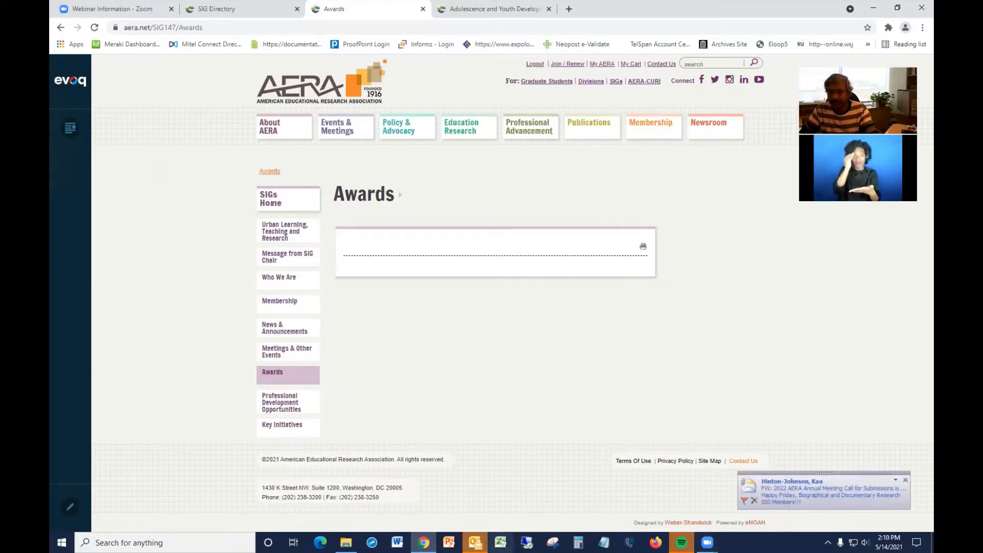
mouse_move(475, 543)
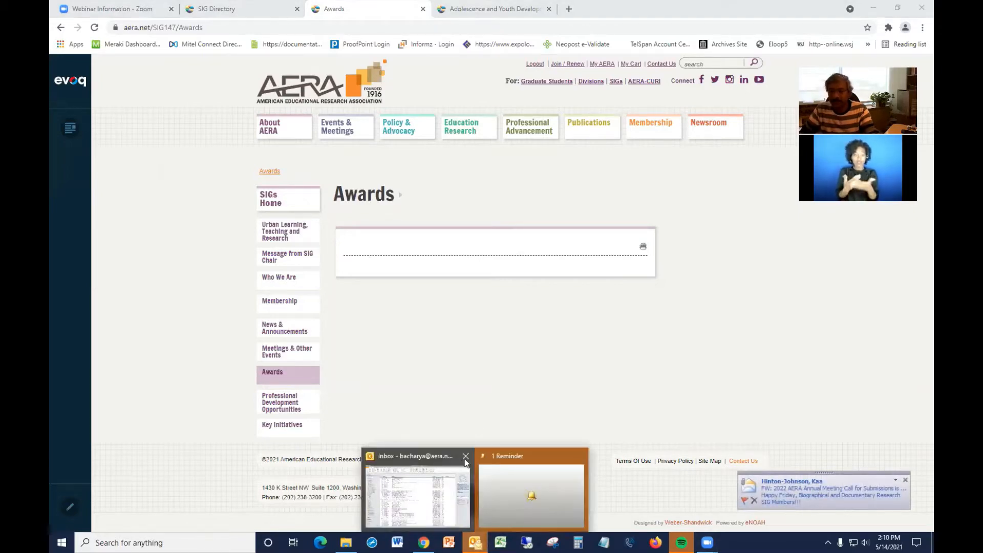
left_click(466, 456)
left_click(511, 299)
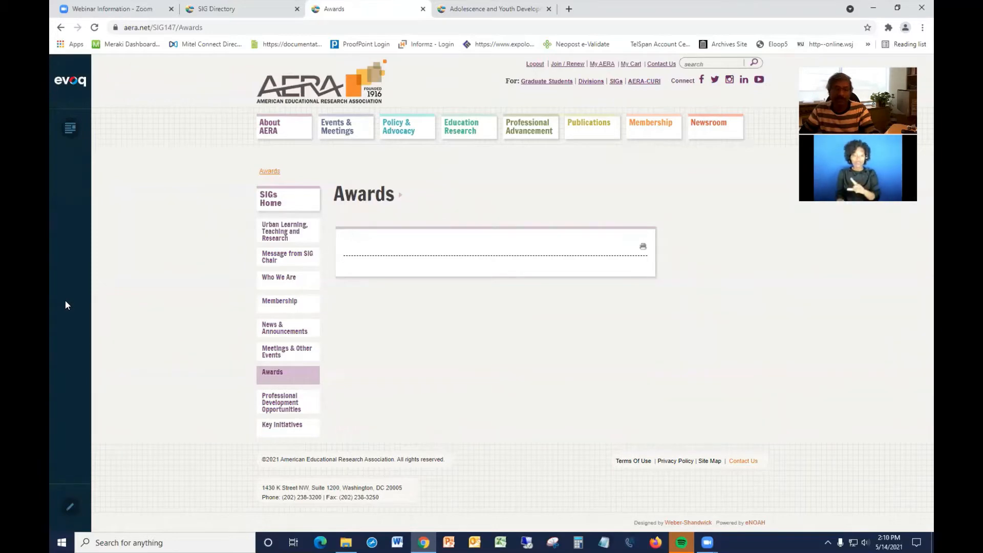
Switch the Awards page to edit mode and add a Text/HTML module to the bottom pane.
left_click(71, 508)
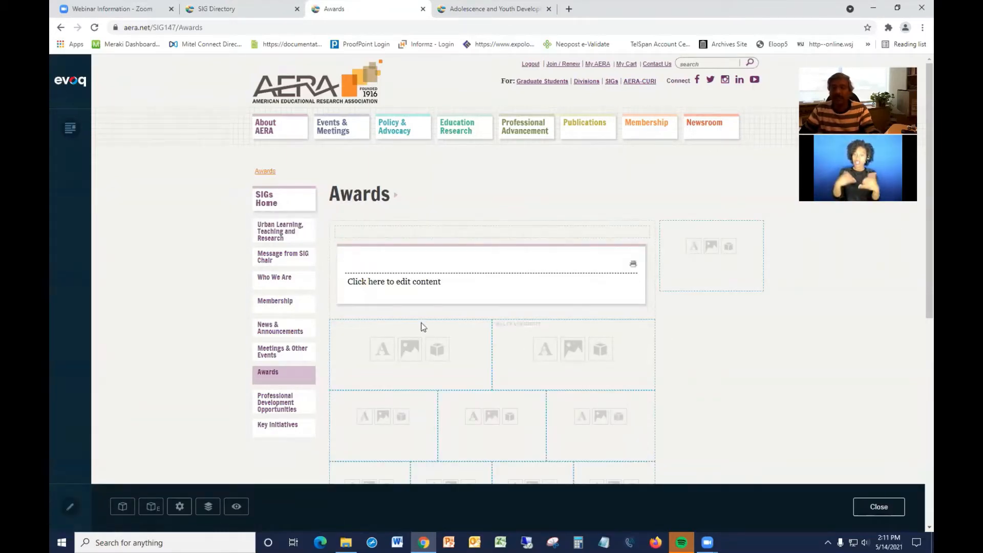
scroll(641, 330, "down", 1)
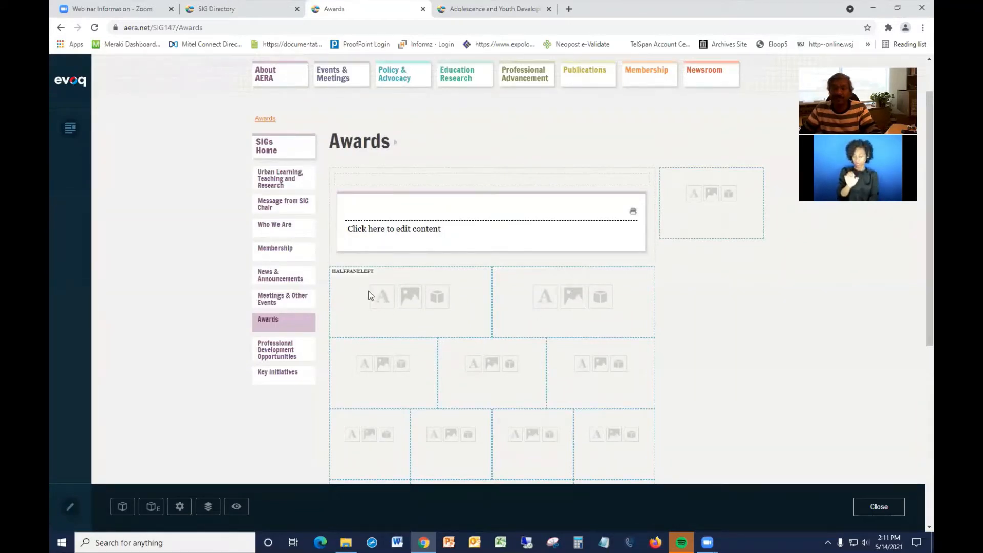
scroll(367, 294, "down", 1)
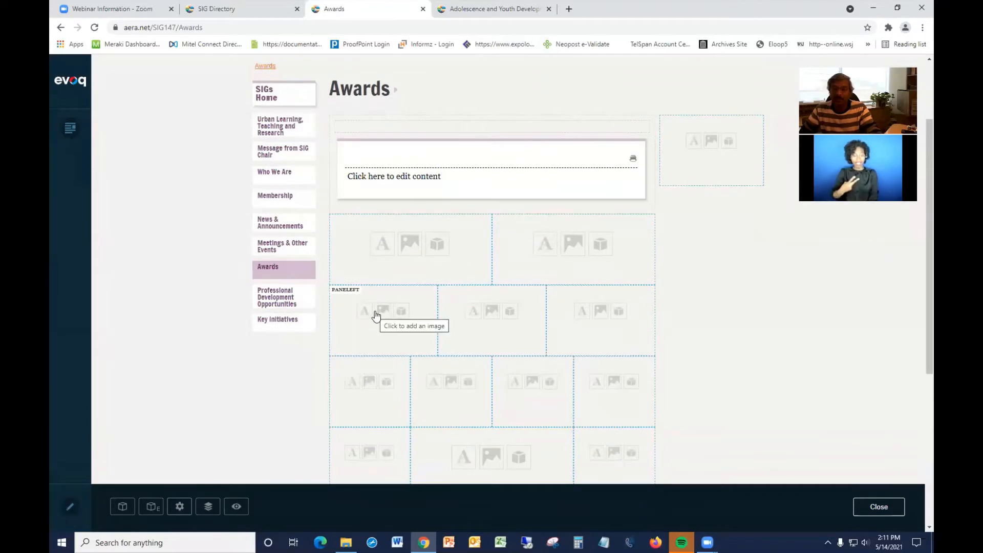
scroll(376, 318, "down", 1)
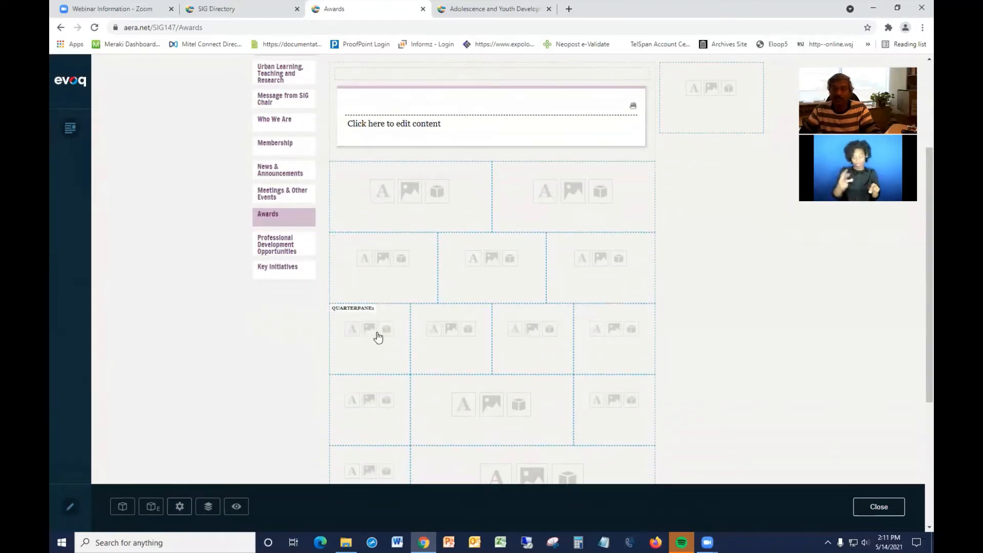
scroll(619, 339, "down", 2)
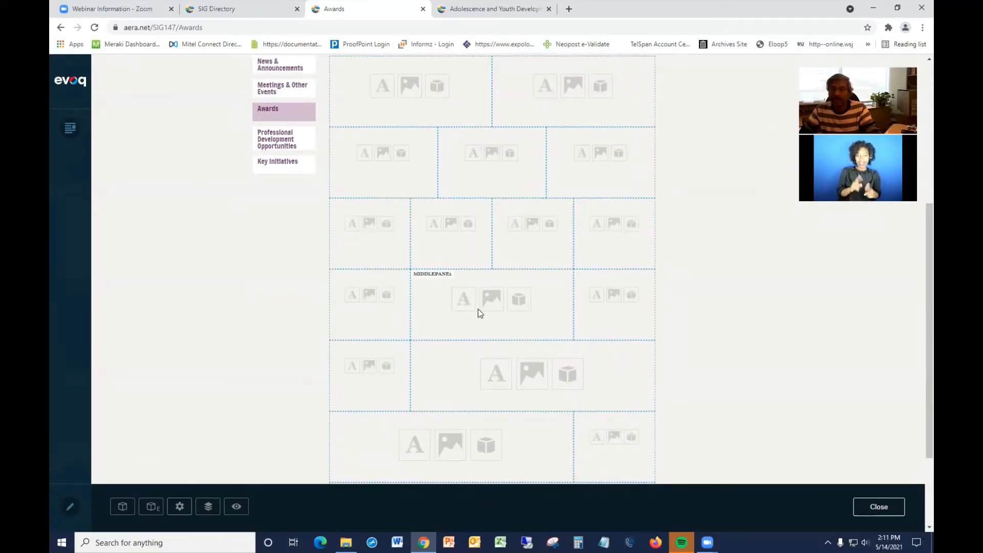
scroll(478, 313, "down", 2)
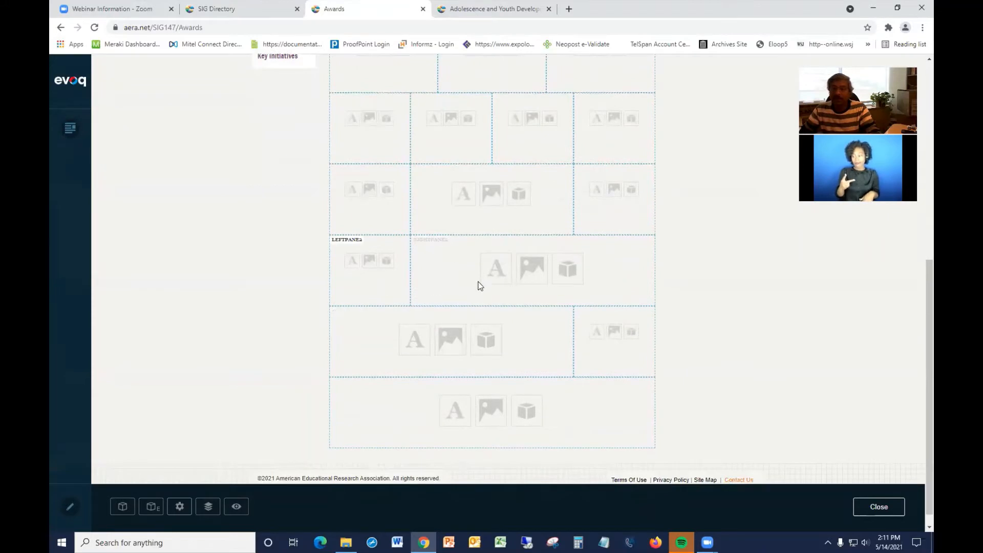
scroll(483, 285, "down", 1)
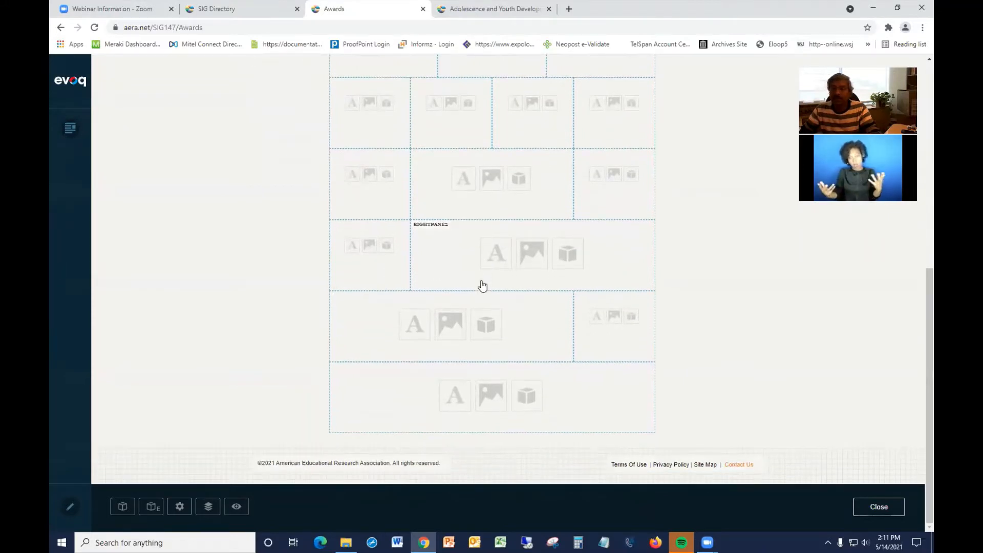
left_click(452, 394)
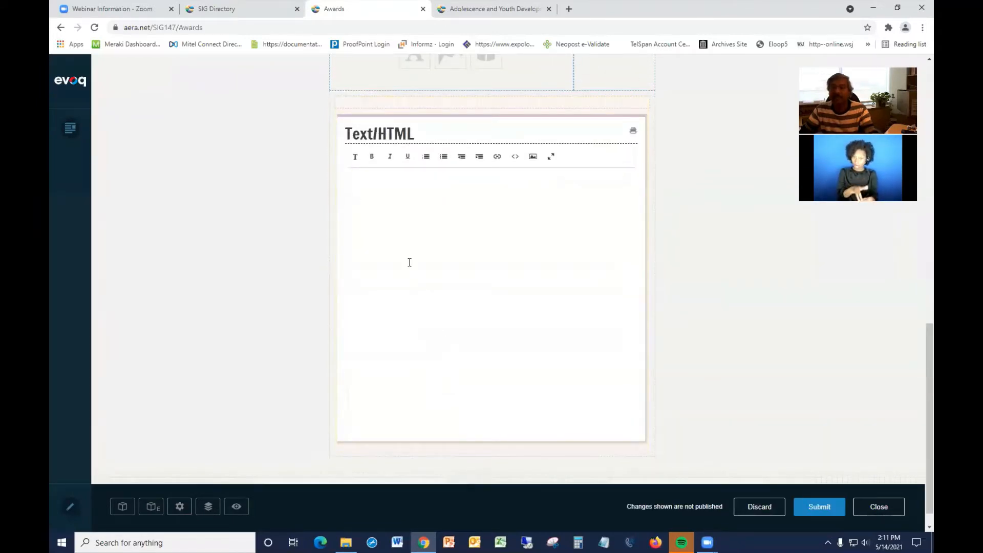
Rename the new Text/HTML module's title to "Test Module" and save the title.
left_click(394, 192)
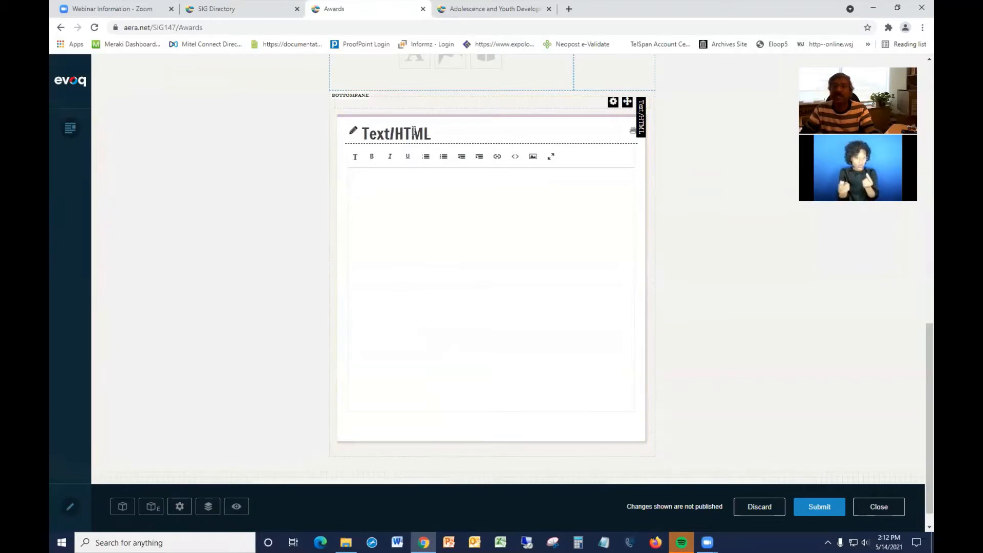
left_click(353, 133)
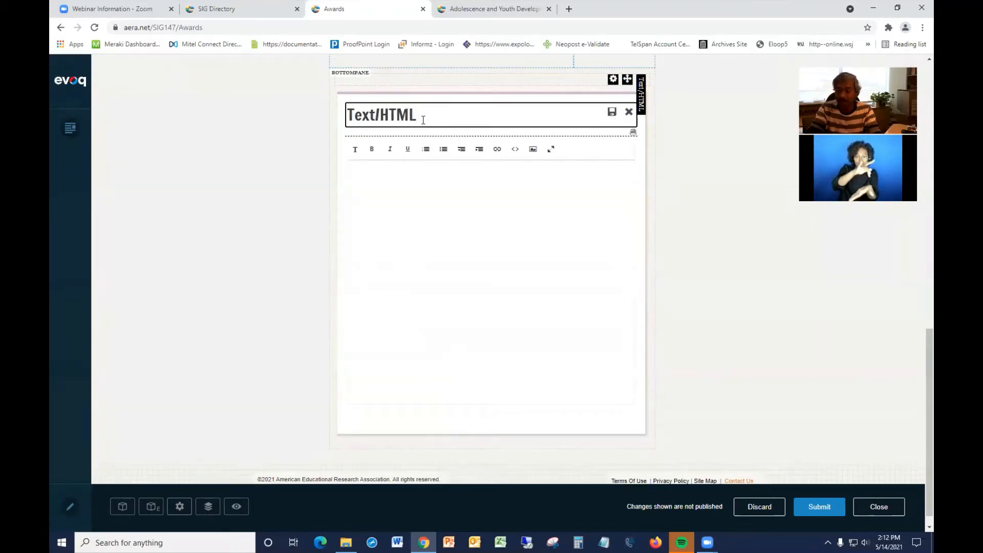
key("BackSpace")
key("BackSpace")
key("BackSpace")
key("BackSpace")
key("BackSpace")
key("BackSpace")
key("BackSpace")
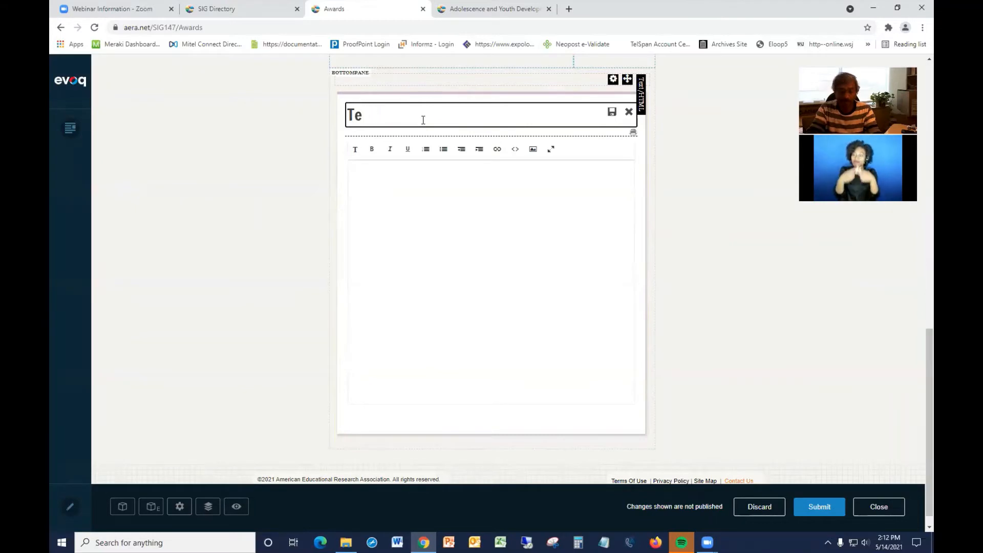
type("st ")
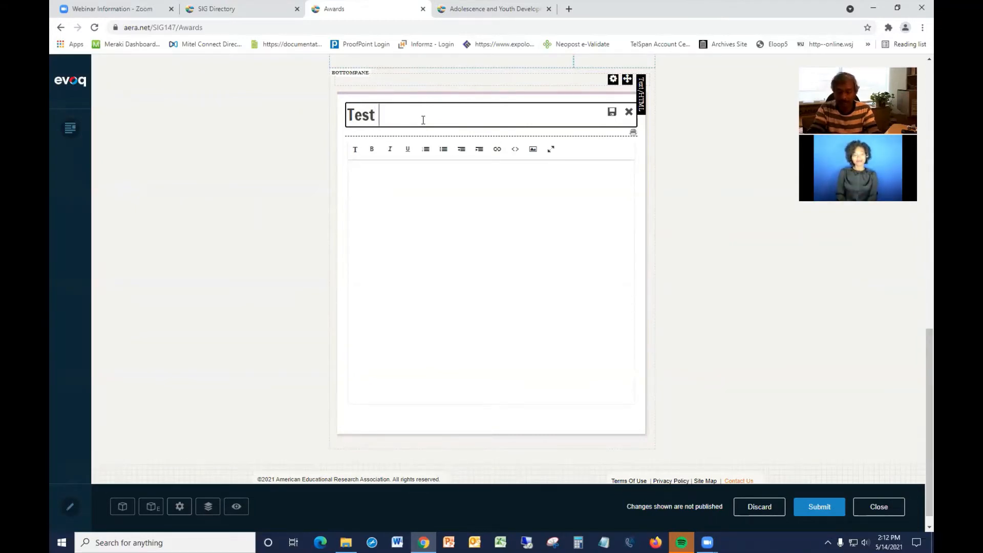
type("Modu")
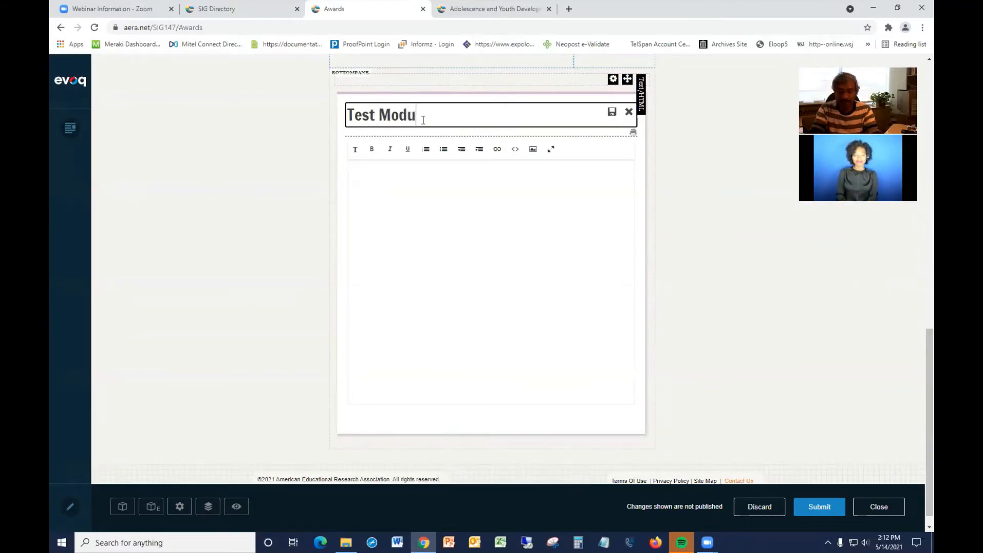
type("le")
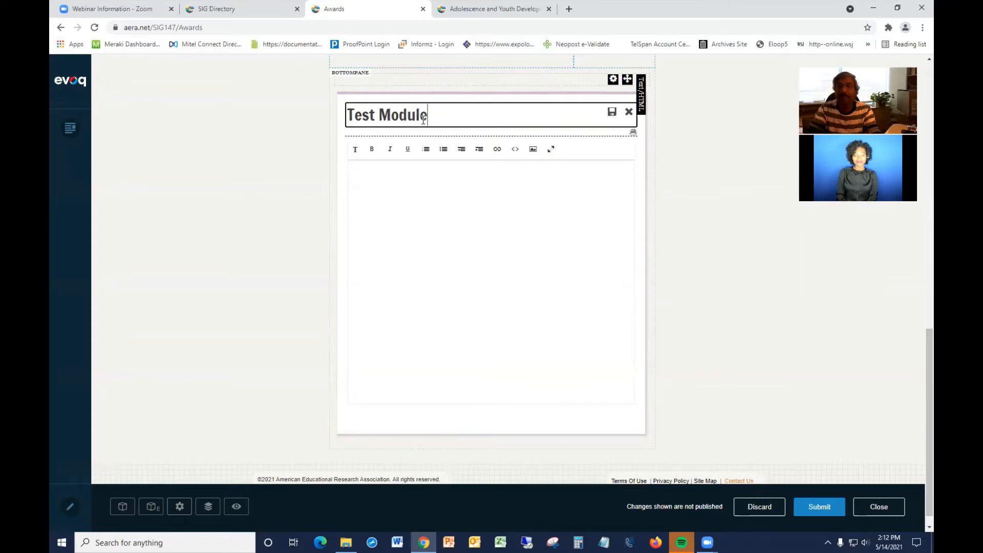
left_click(612, 113)
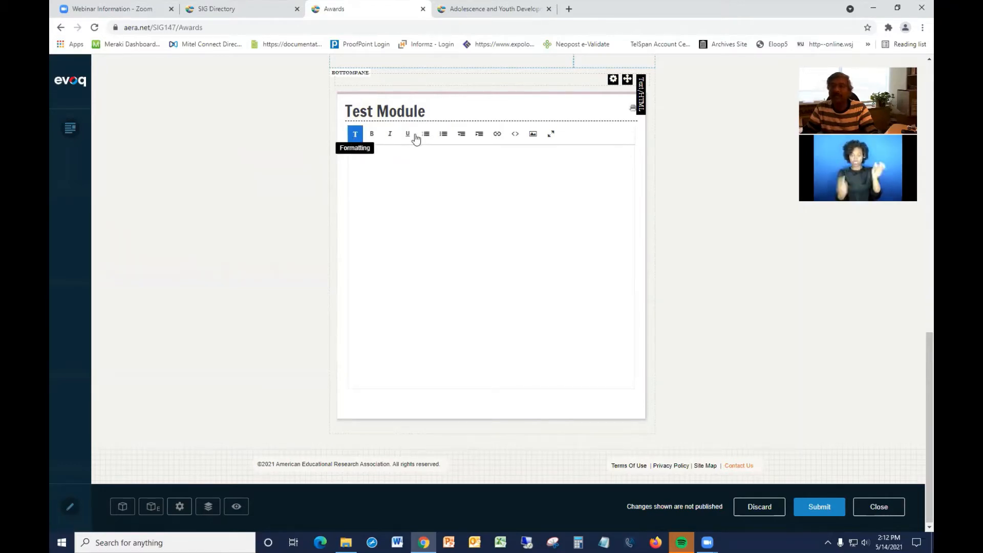
Open the module's Advanced Editor and browse the Font, Size and Paragraph Format options in the rich text editor.
left_click(551, 135)
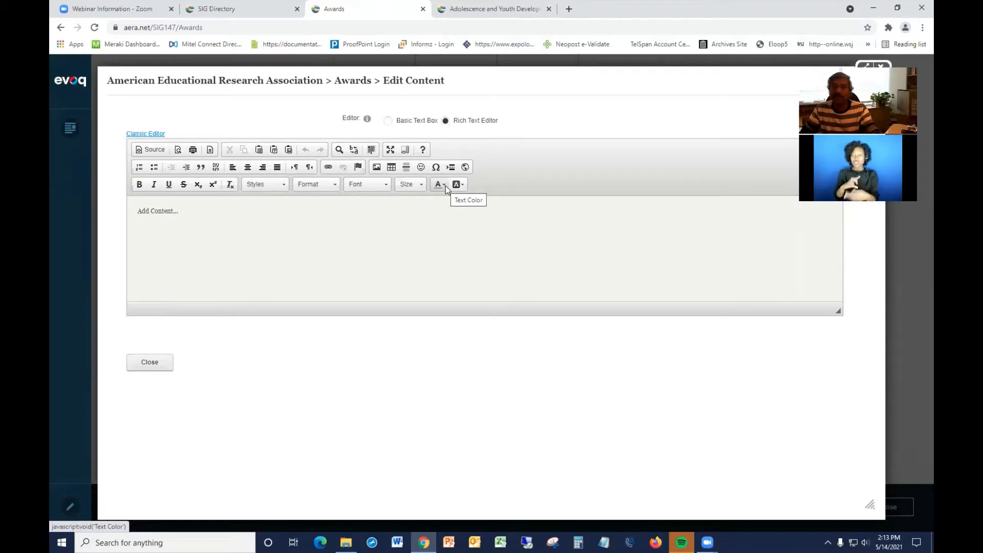
left_click(194, 209)
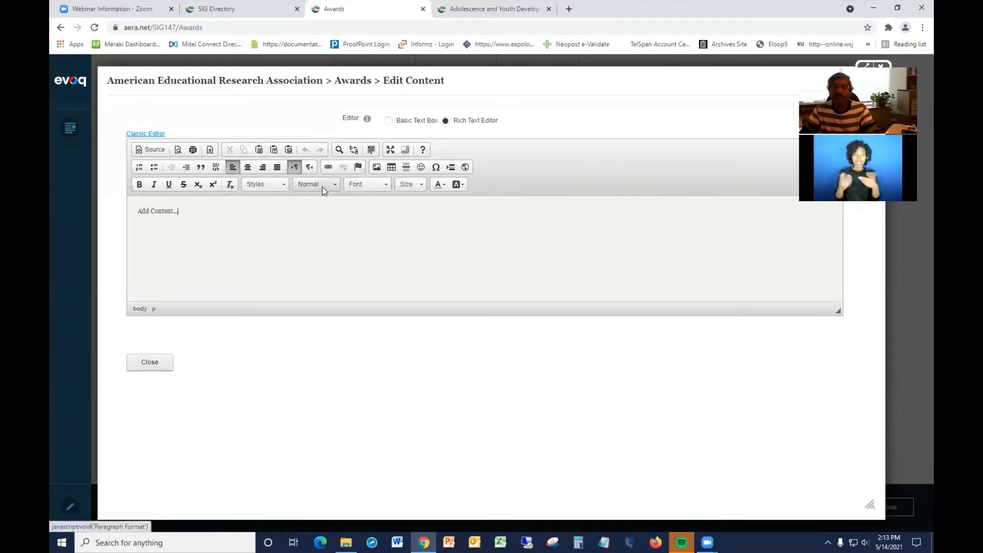
left_click(387, 186)
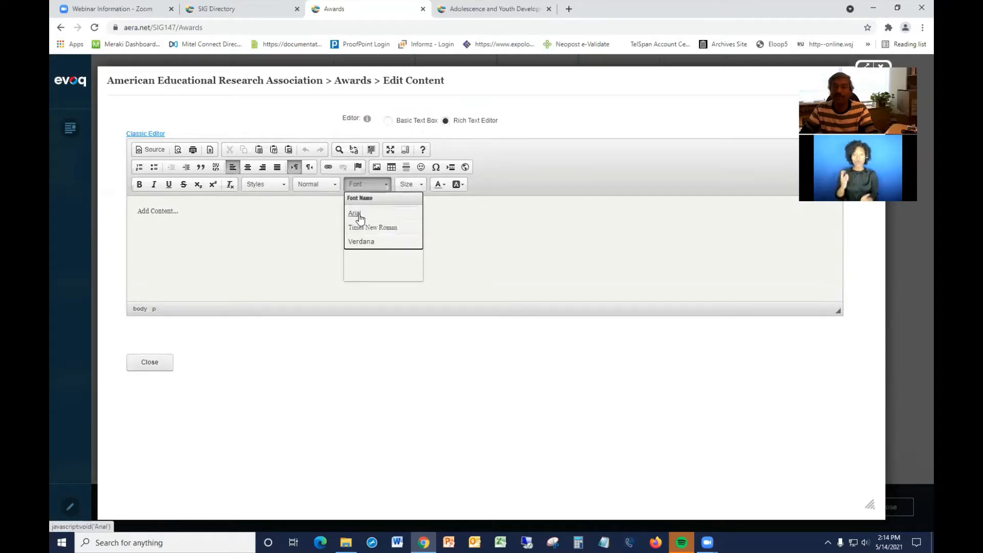
left_click(445, 213)
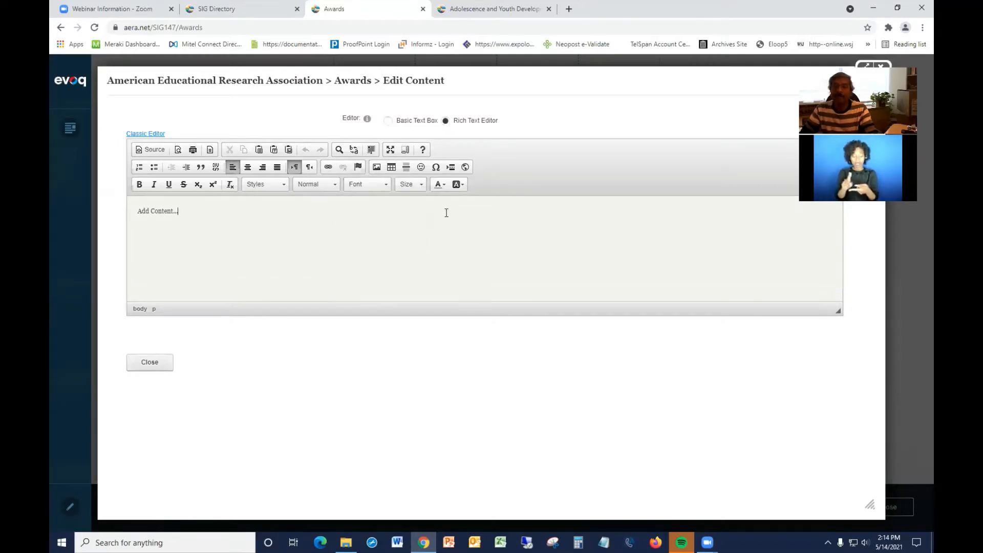
left_click(421, 185)
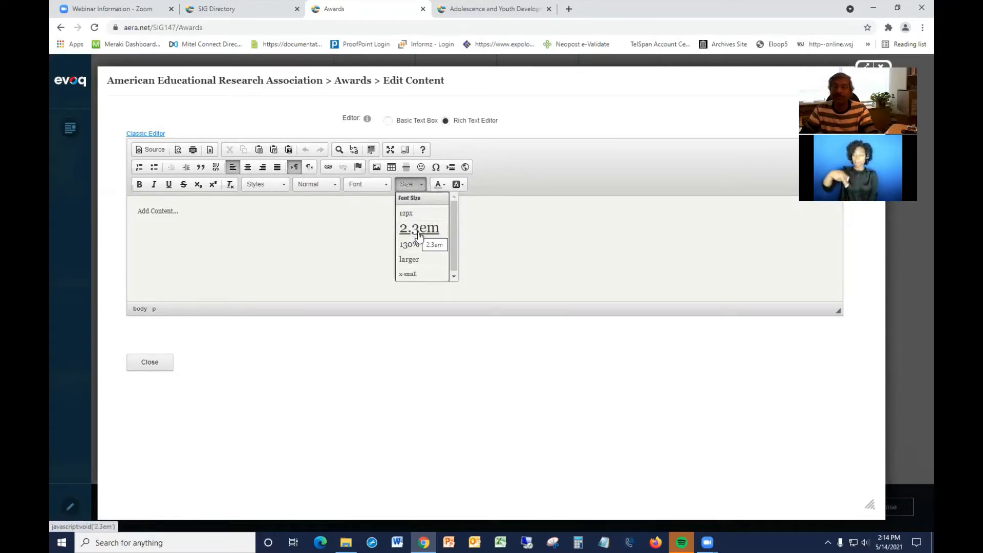
left_click(481, 234)
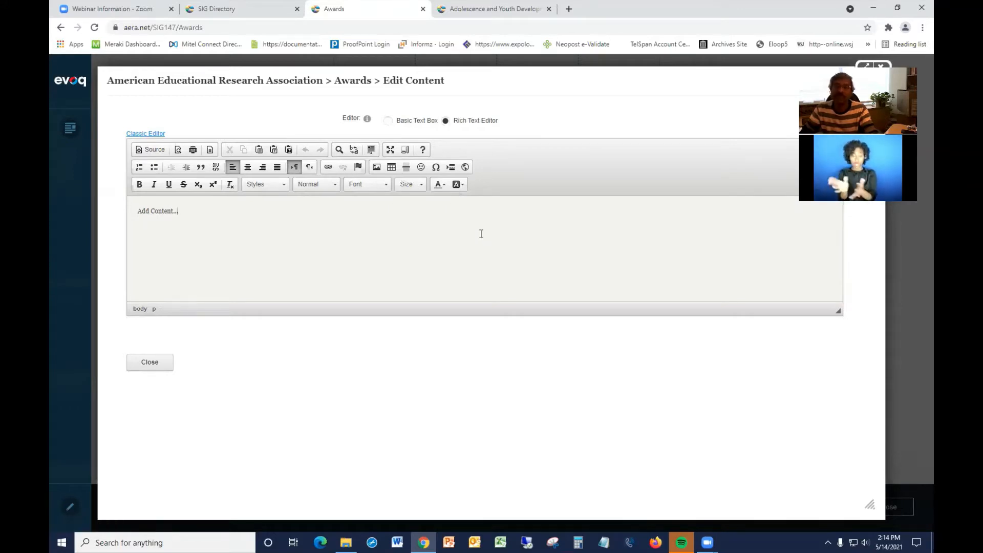
left_click(335, 186)
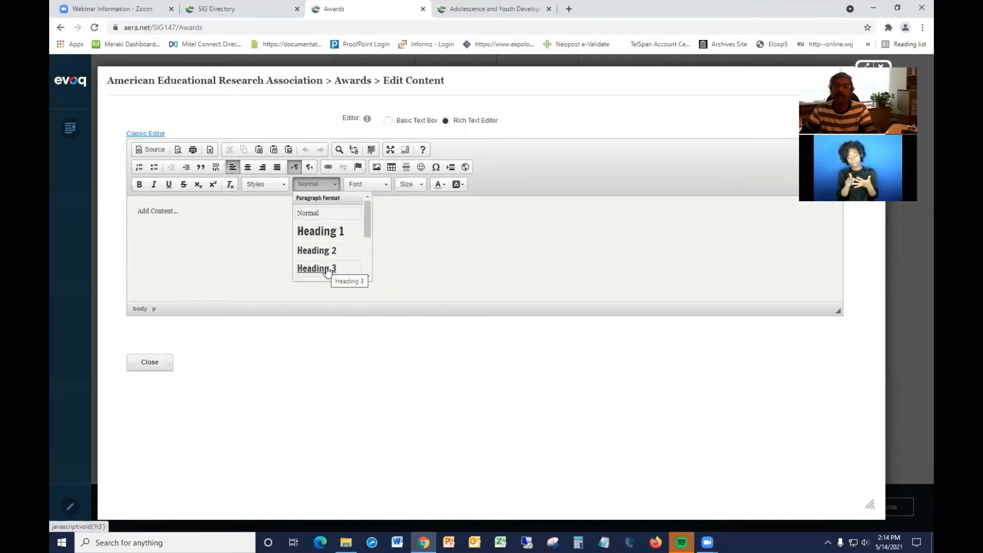
left_click(403, 231)
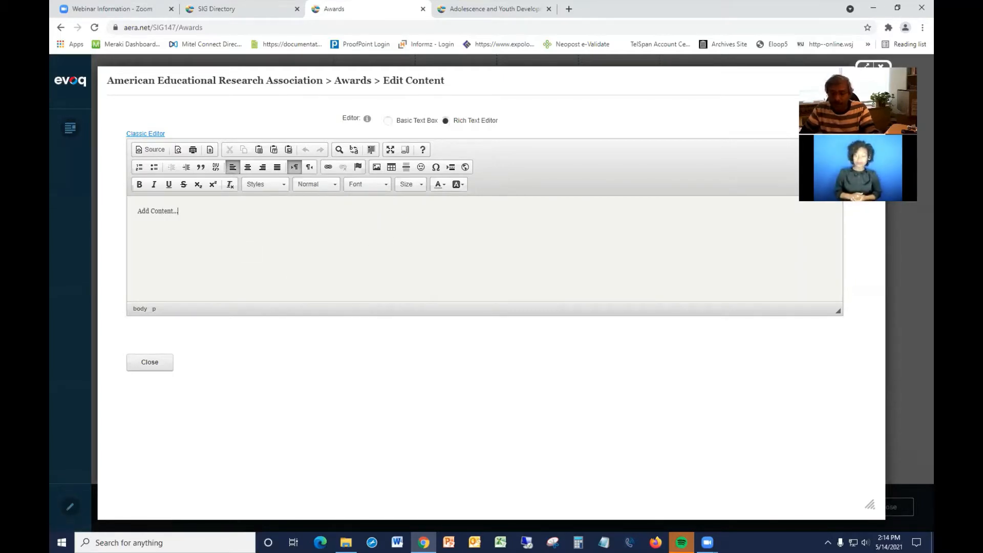
Open the "Test upload" Word document from the CMS Training Guide 2021 folder and copy all its text.
left_click(347, 542)
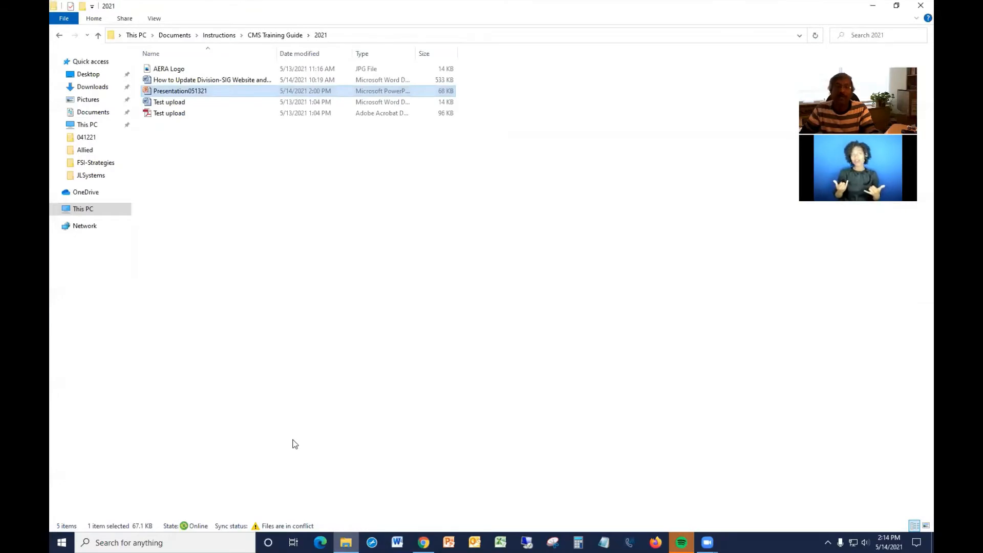
double_click(175, 102)
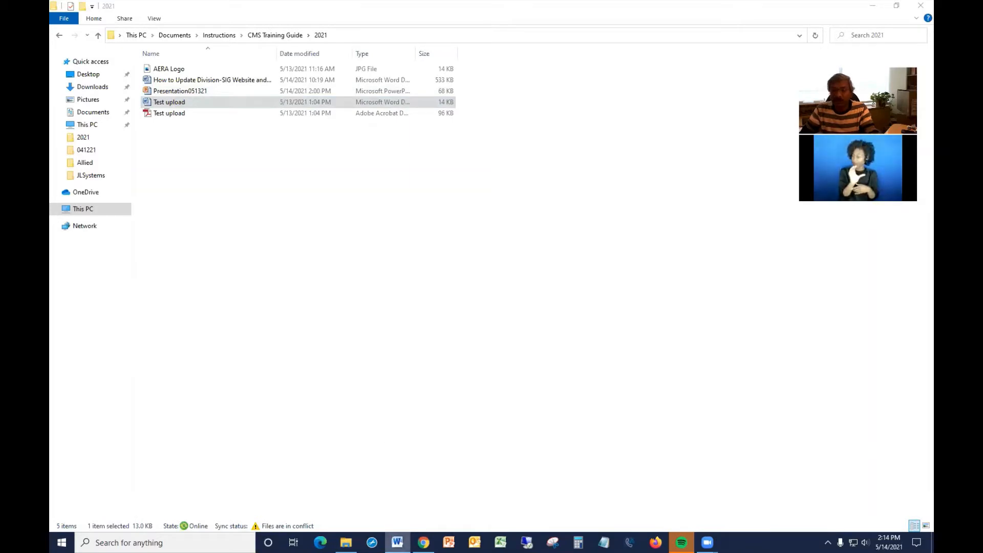
left_click(398, 542)
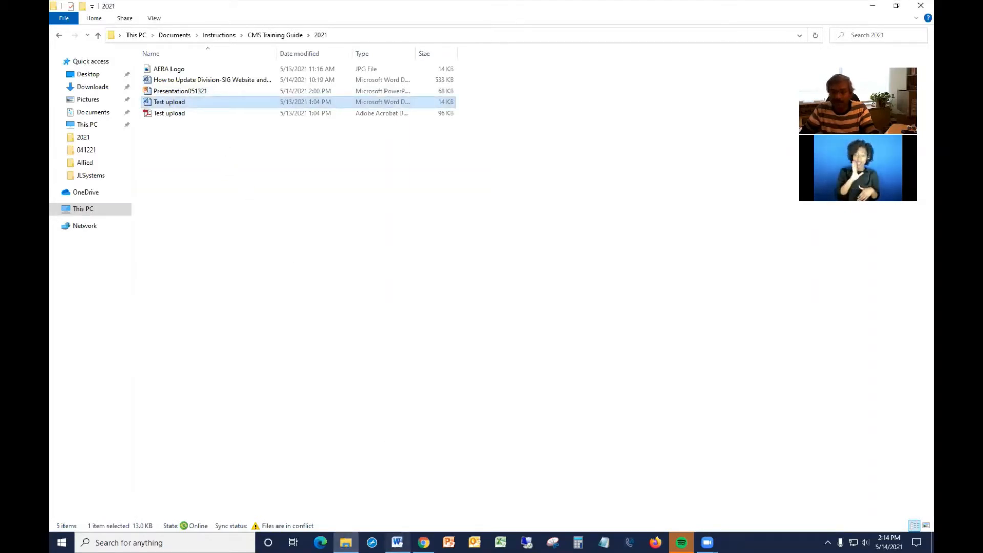
left_click(176, 104)
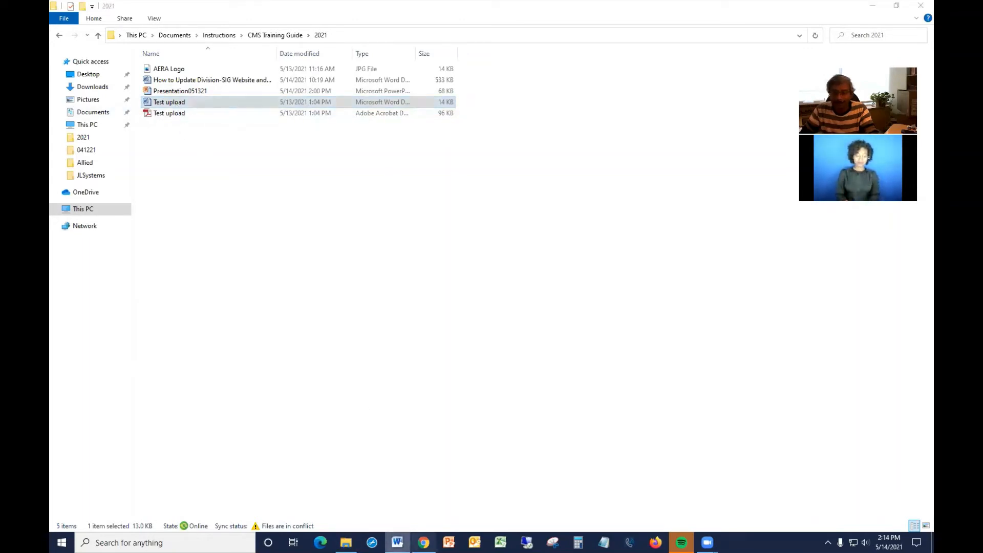
left_click(398, 543)
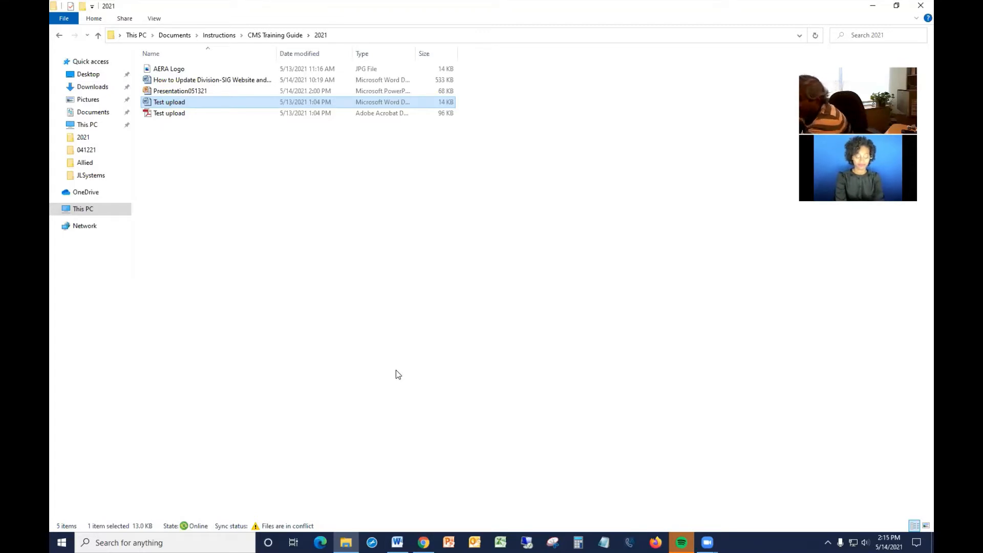
left_click(424, 543)
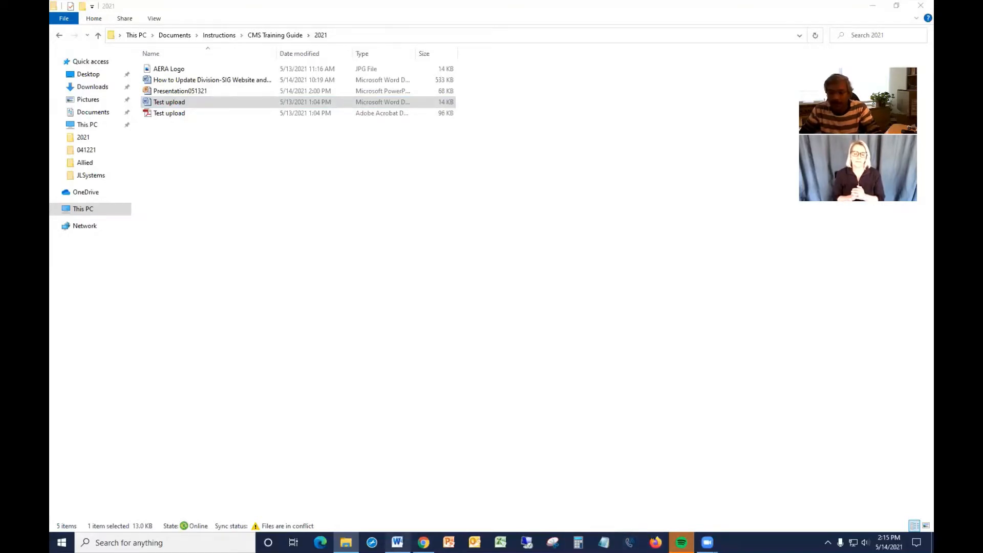
left_click(397, 543)
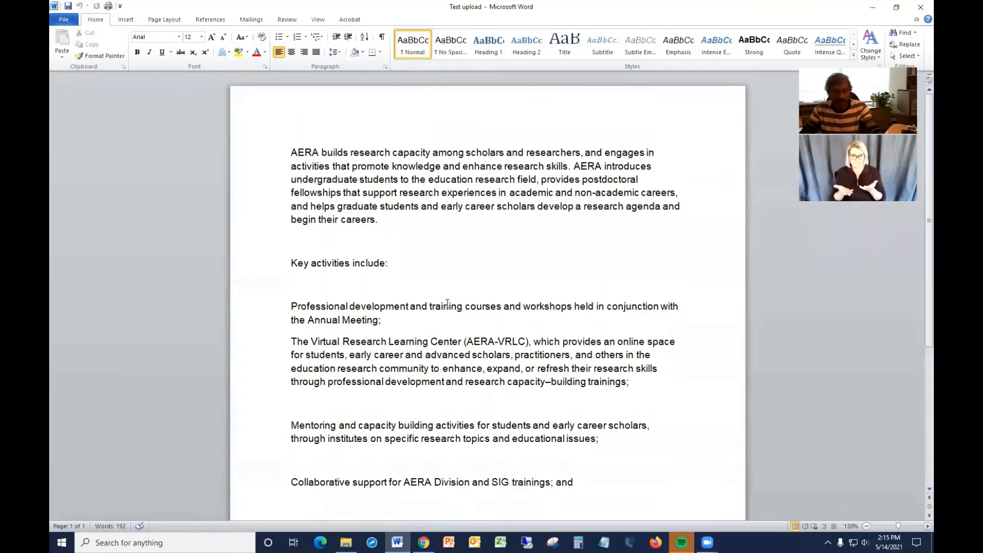
key("ctrl+a")
key("ctrl+c")
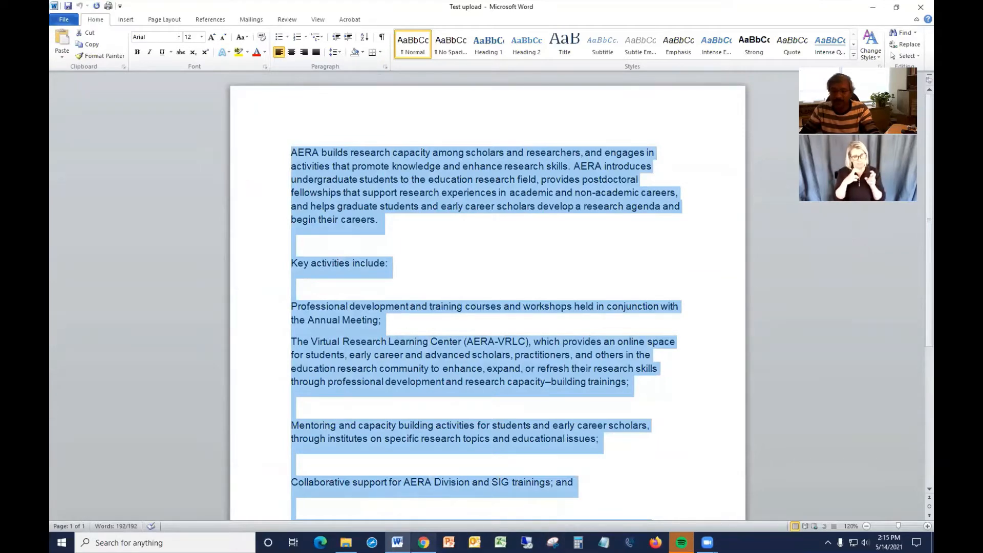
Return to the browser editor, delete the "Add Content..." placeholder, and paste the copied text.
left_click(424, 543)
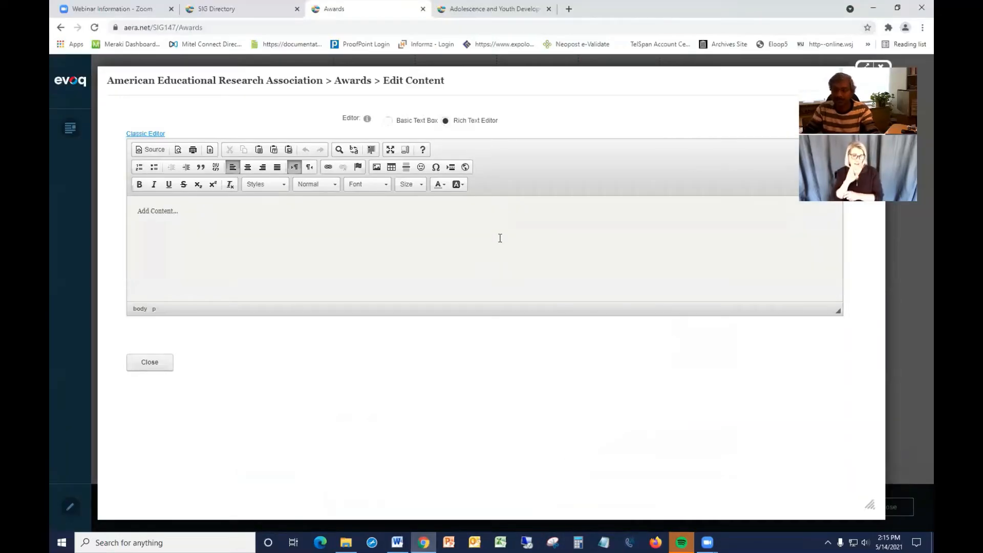
key("BackSpace")
key("BackSpace")
key("BackSpace")
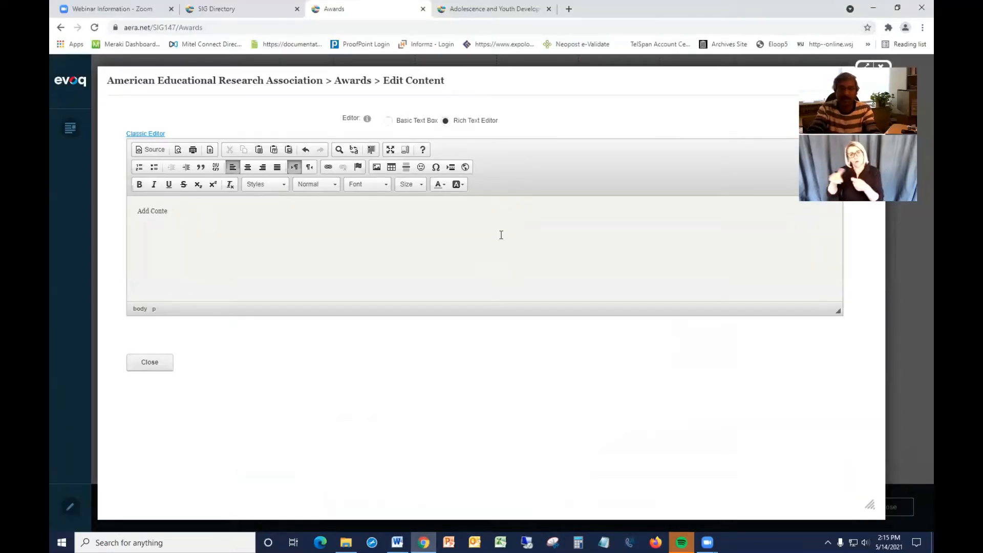
key("BackSpace")
key("BackSpace")
key("BackSpace")
key("BackSpace")
key("BackSpace")
key("BackSpace")
key("BackSpace")
key("BackSpace")
key("BackSpace")
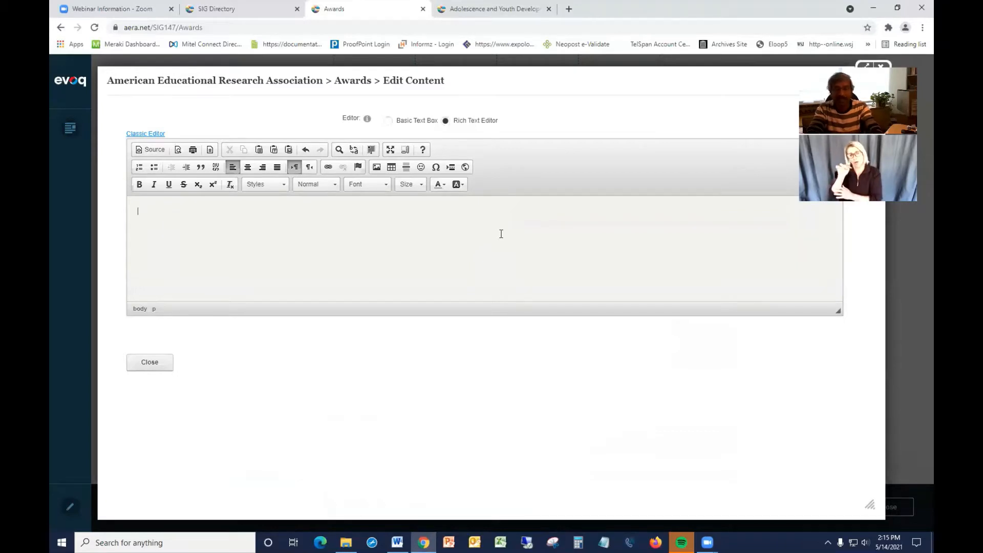
key("ctrl+v")
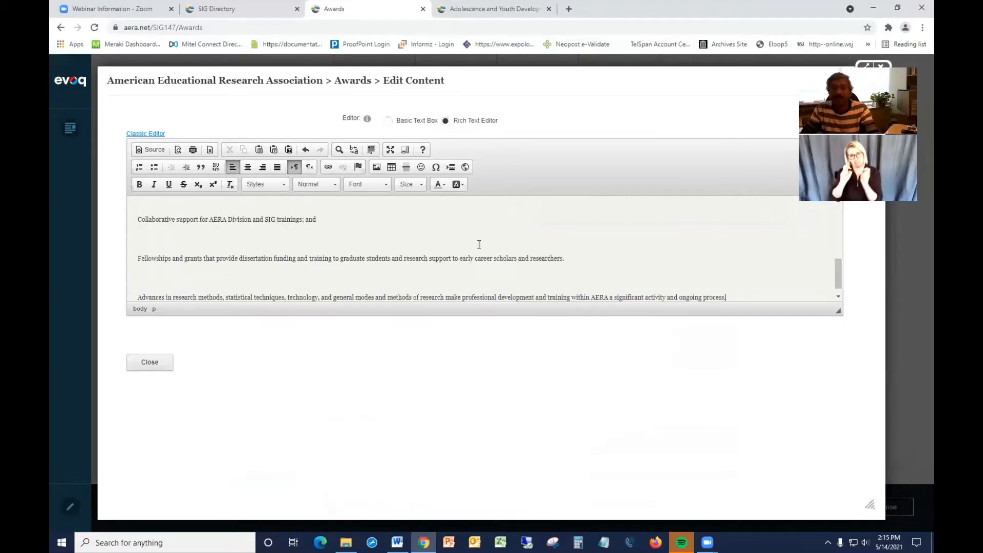
Insert blank lines above the pasted text and type "Header" on the new first line.
scroll(400, 239, "up", 8)
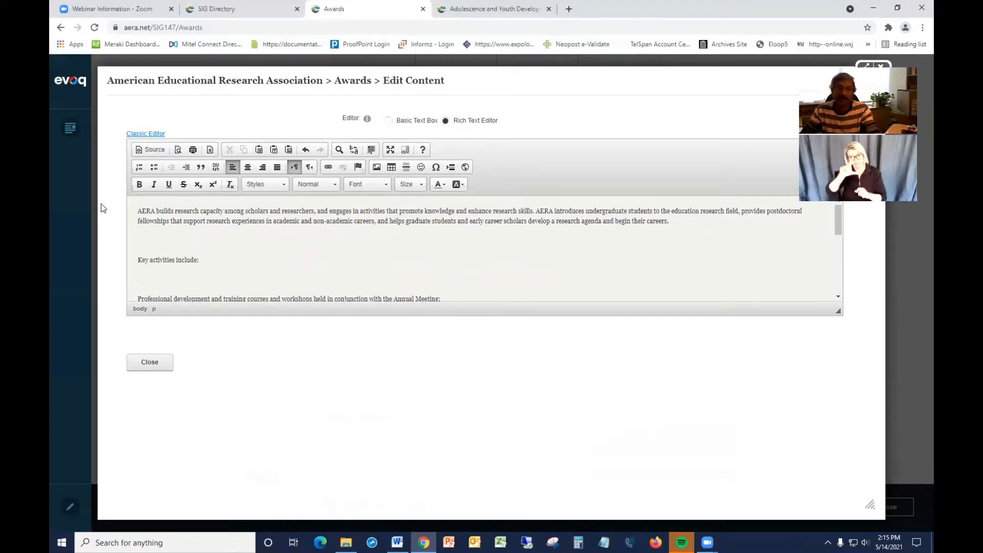
left_click(136, 211)
key("Return")
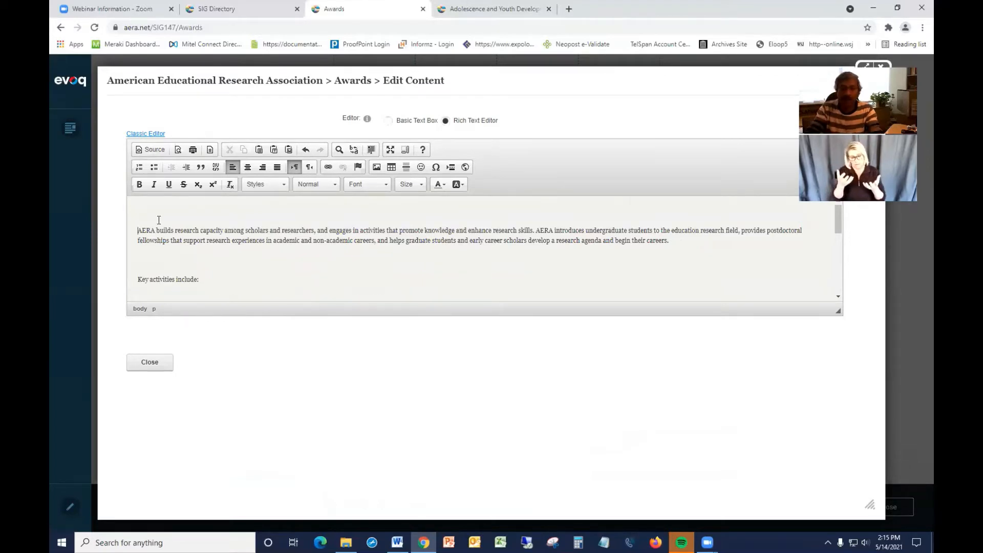
key("Return")
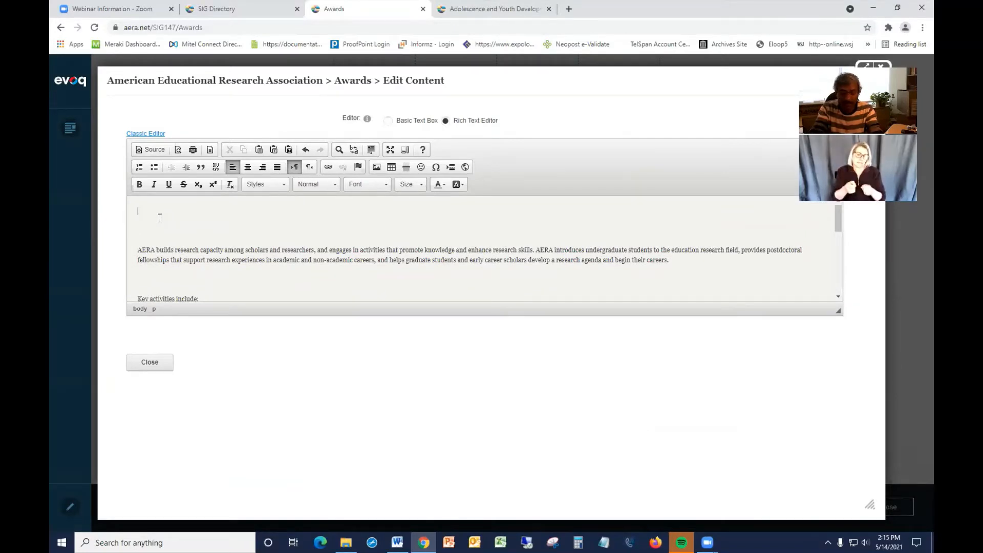
type("Header")
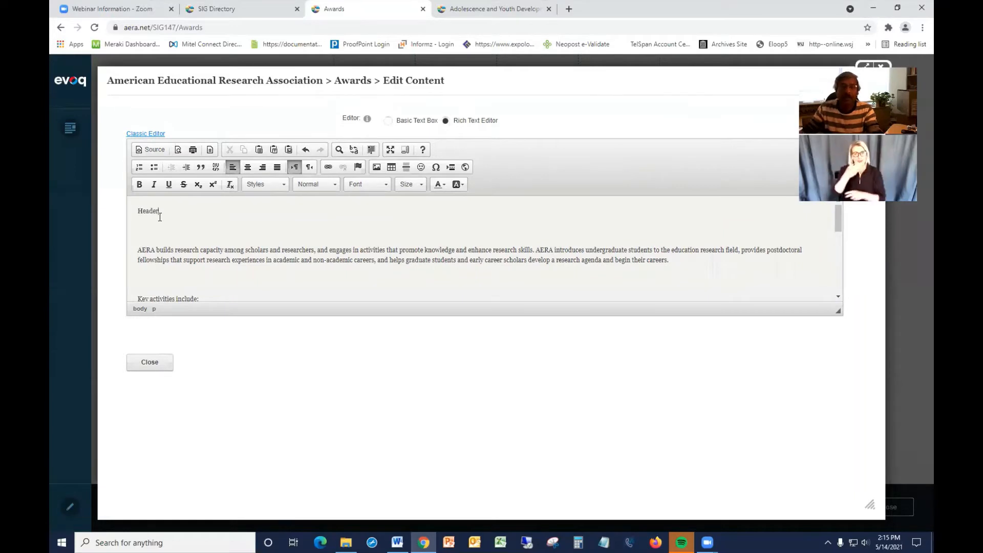
Select the Header line and apply Heading 1, then change its paragraph format to Heading 2.
left_click_drag(166, 209, 136, 209)
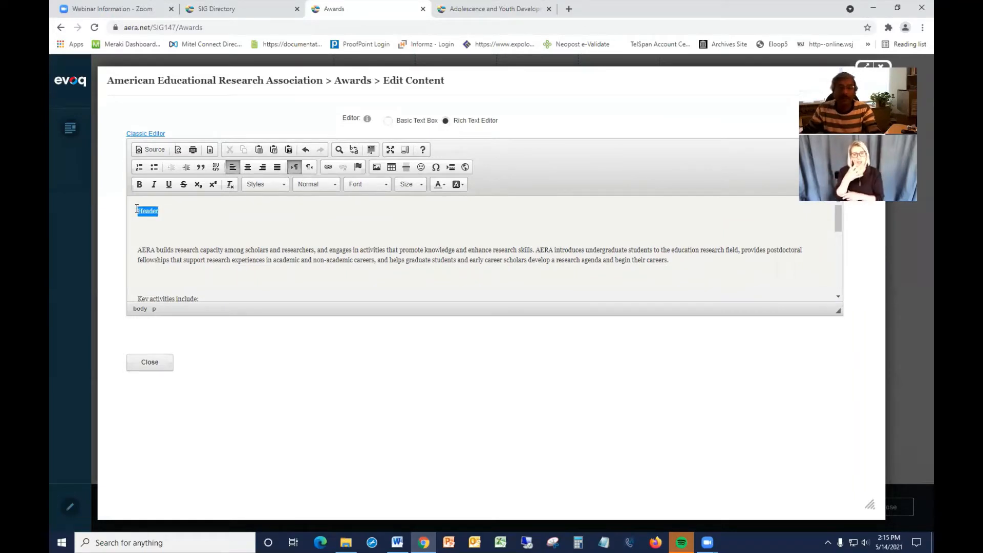
left_click(334, 186)
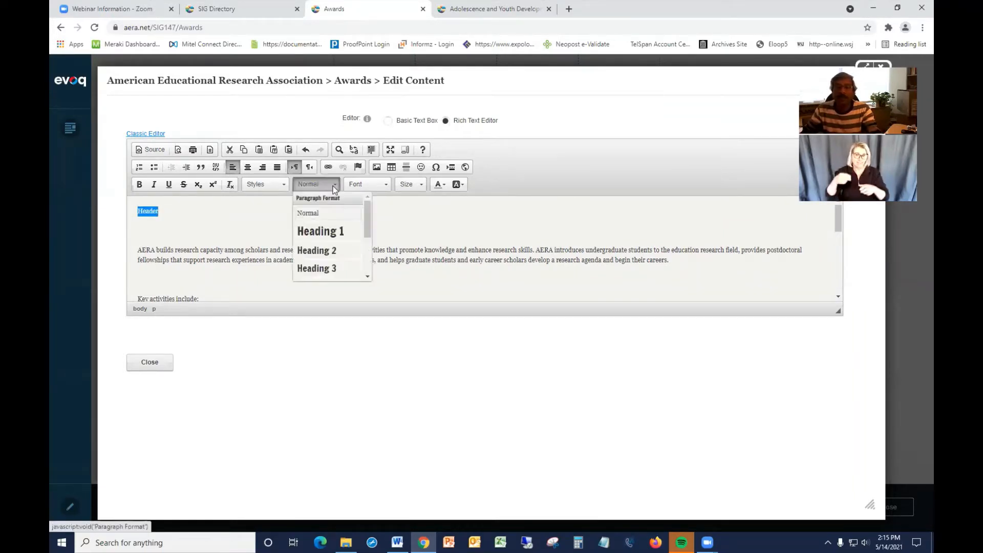
left_click(321, 233)
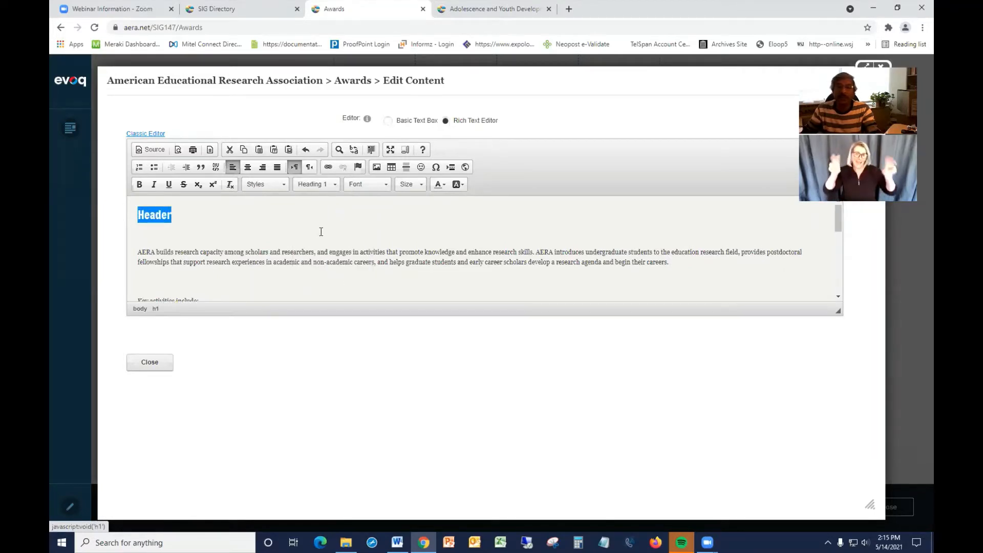
left_click(334, 186)
left_click(323, 250)
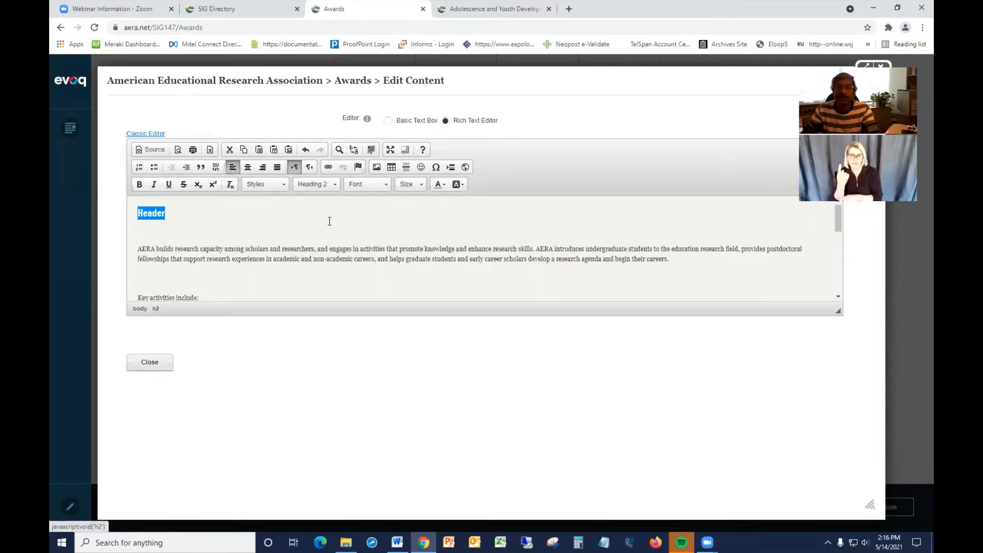
Change the Header line's format to Heading 3 and apply the h1_maroon inline style to it.
left_click(332, 185)
left_click(330, 270)
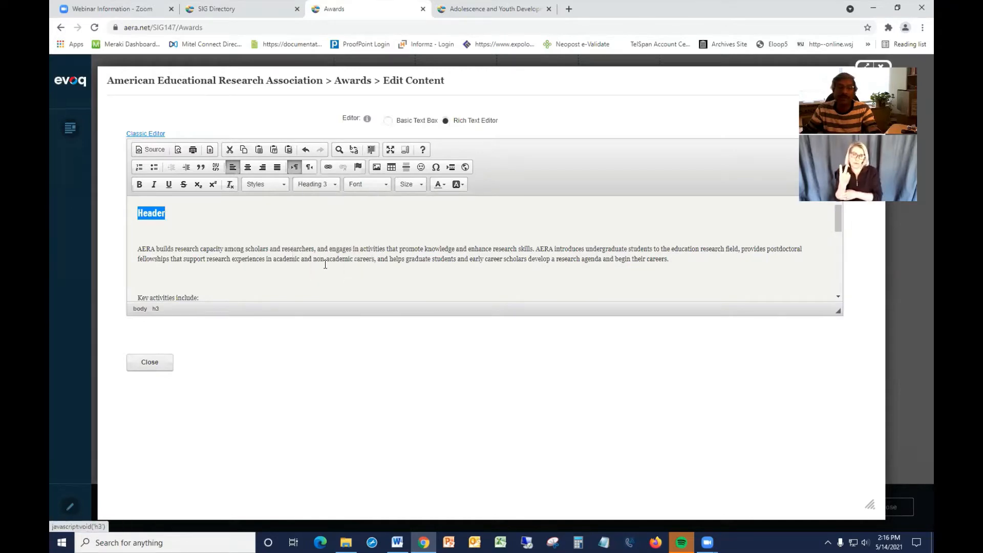
left_click(283, 186)
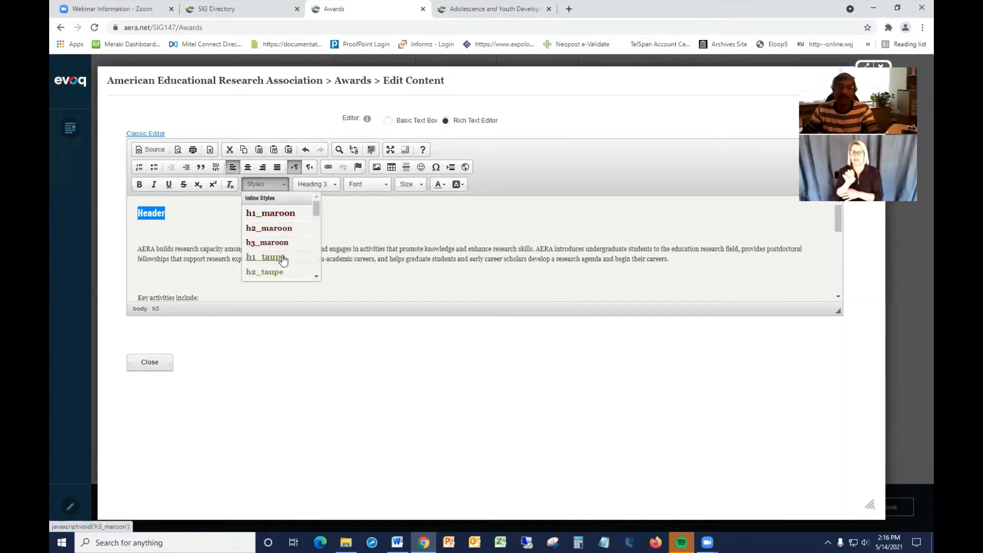
left_click(276, 215)
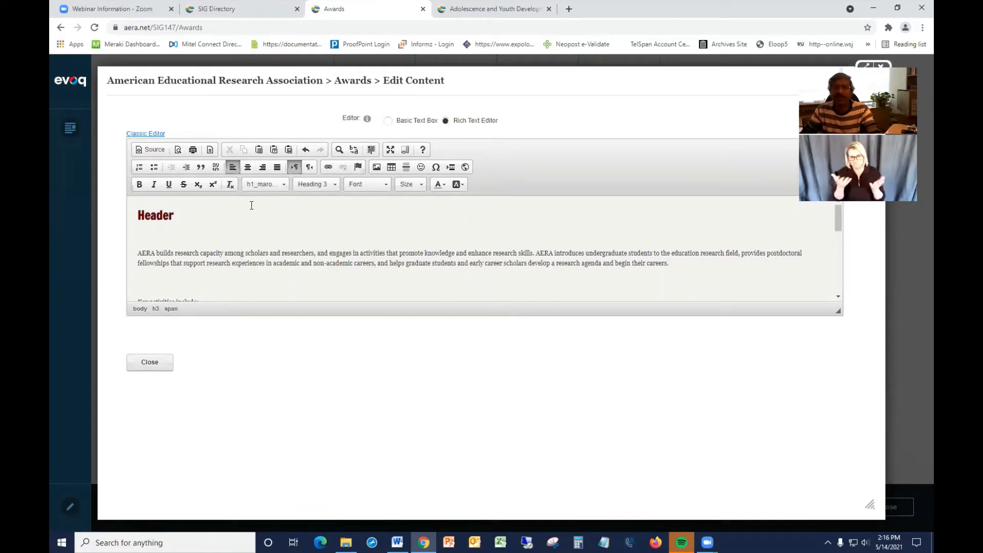
Append "Test Test" to the end of the first paragraph of body text.
left_click(282, 254)
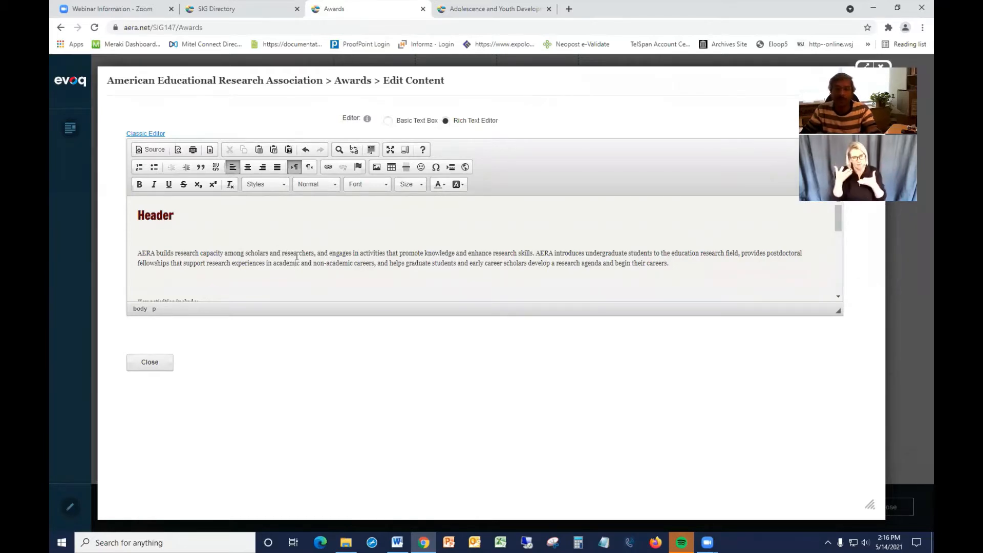
scroll(301, 250, "down", 1)
scroll(302, 251, "up", 1)
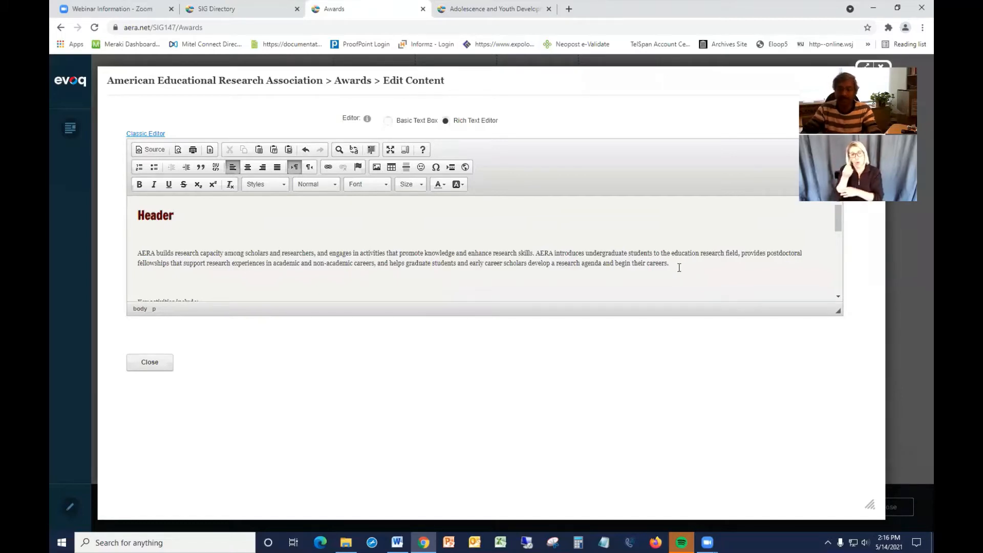
type("Te")
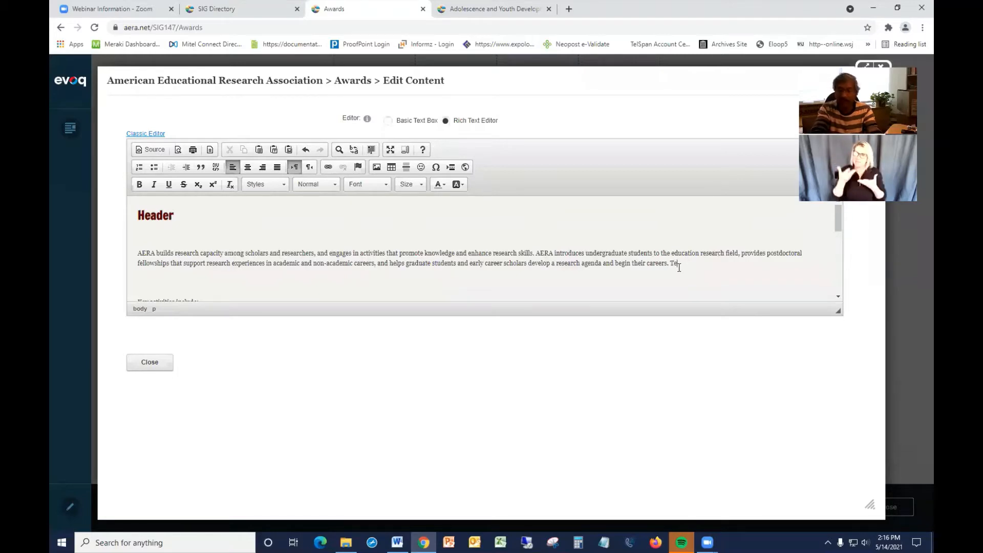
type("st Test")
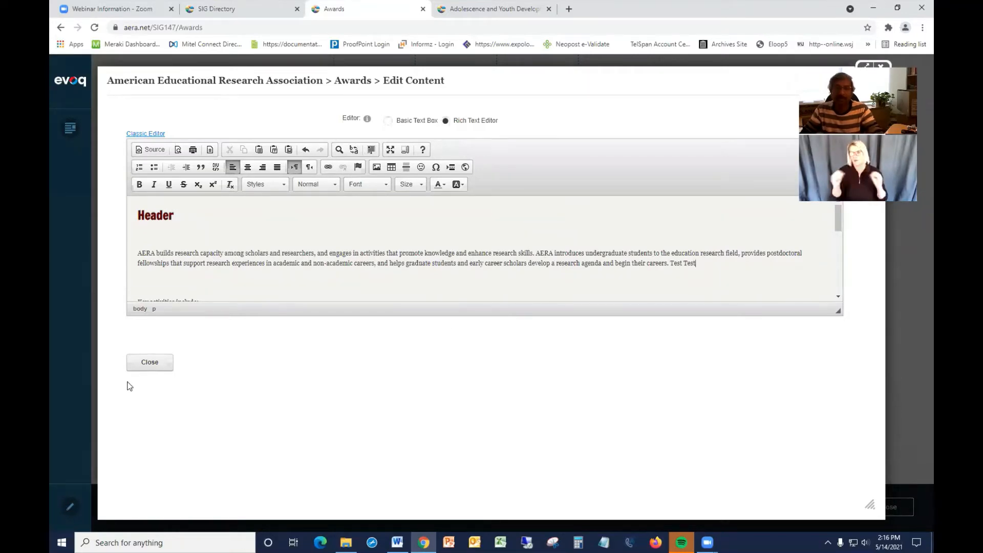
Close the content editor and submit the page changes with the comment "dvdvdxx".
left_click(150, 364)
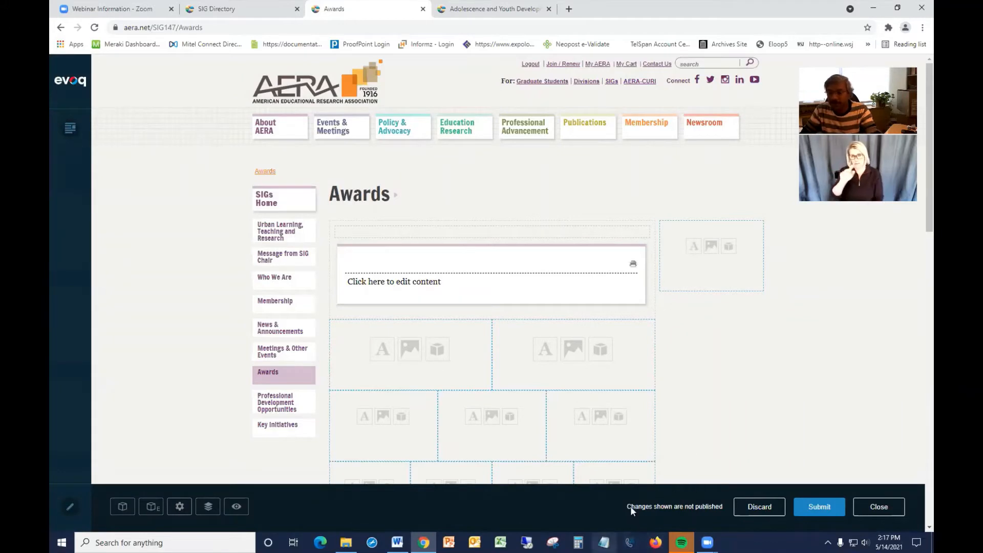
left_click(819, 507)
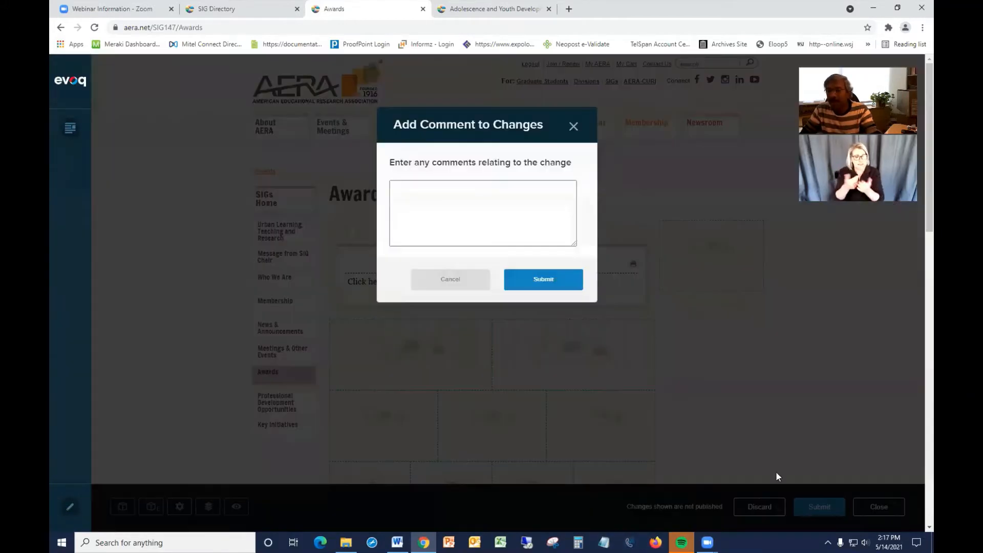
left_click(465, 207)
type("dvdvdxx")
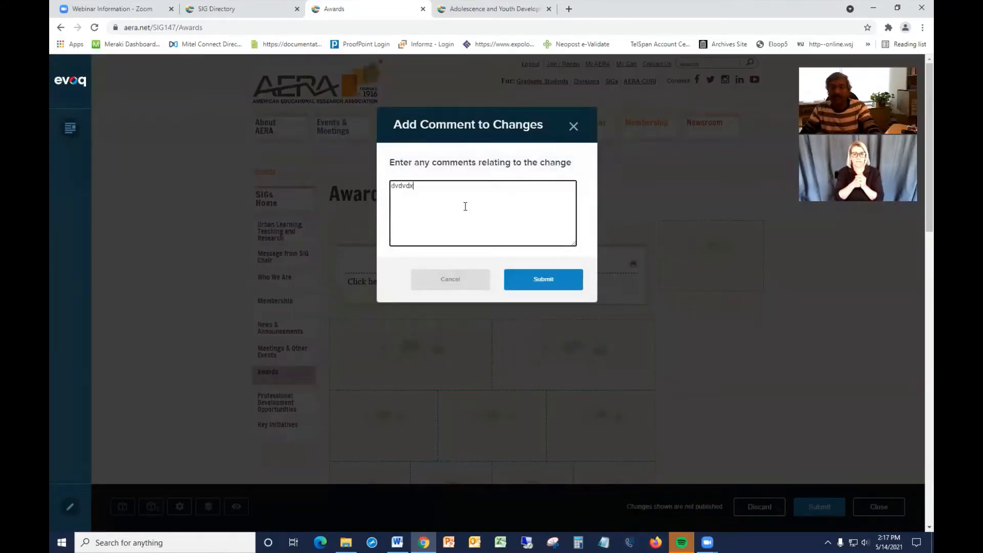
left_click(541, 283)
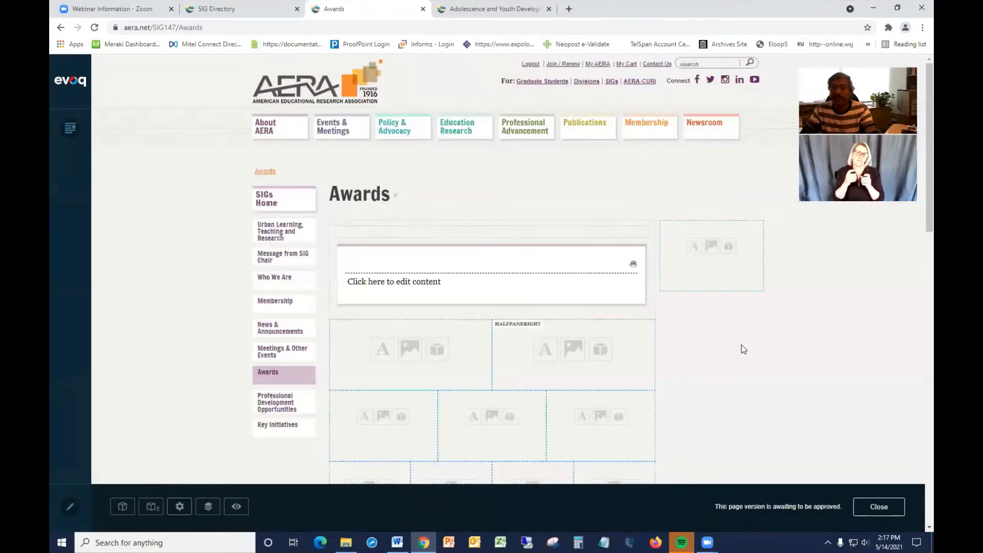
scroll(736, 333, "down", 10)
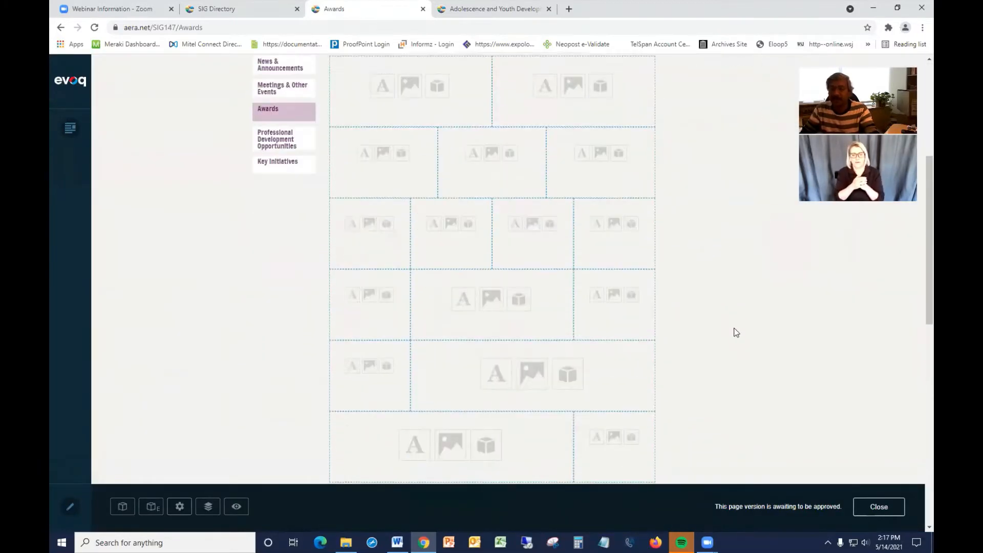
scroll(736, 334, "down", 2)
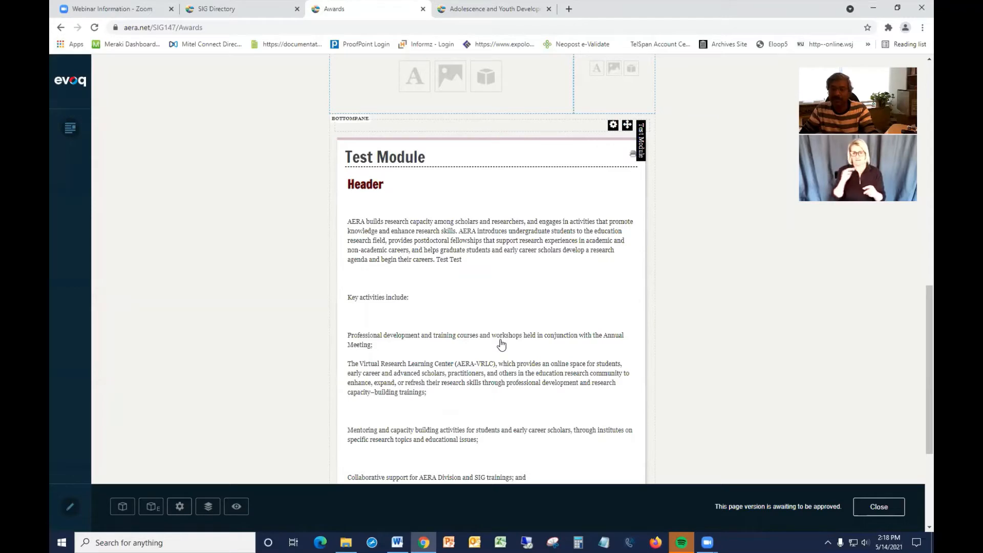
scroll(502, 345, "down", 1)
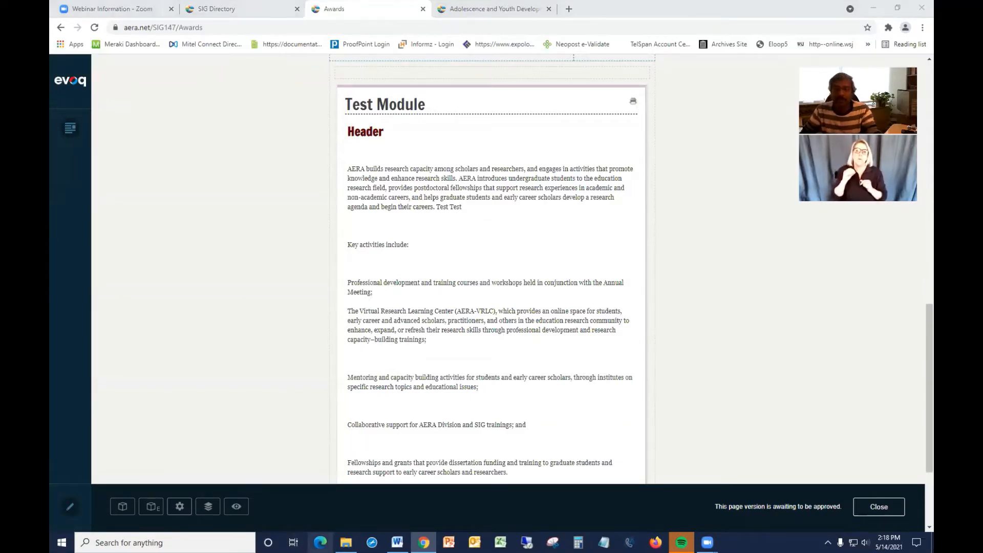
left_click(320, 543)
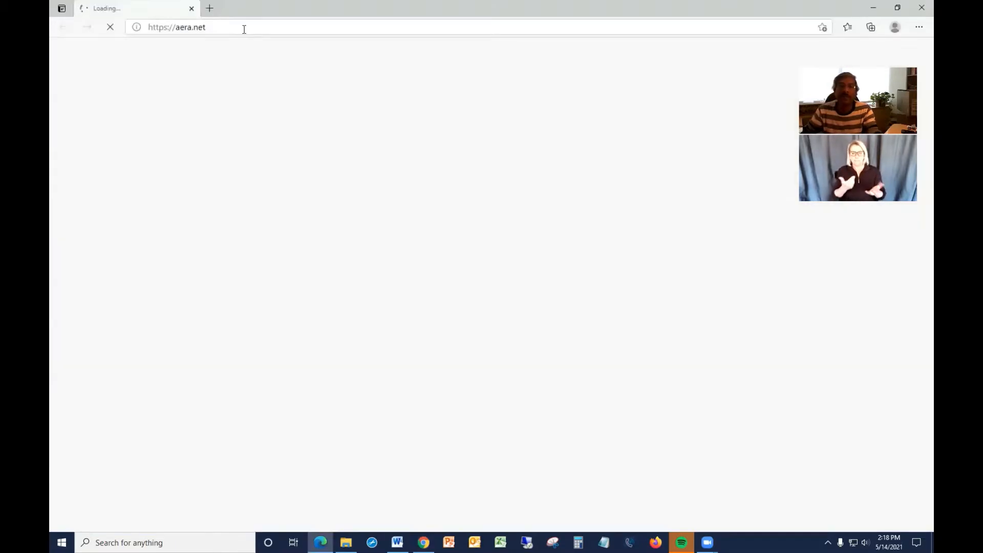
left_click(246, 28)
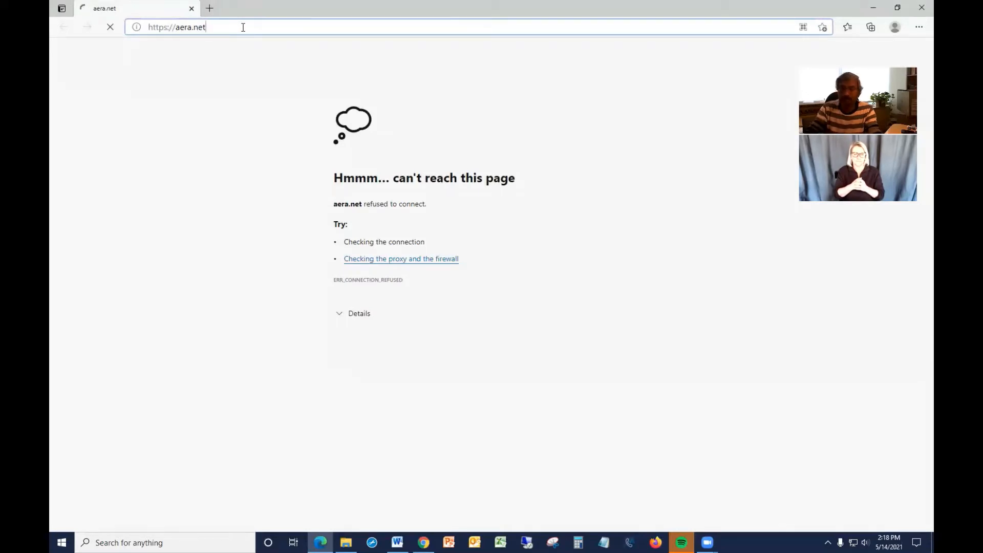
key("Left")
key("Left")
key("Left")
key("Left")
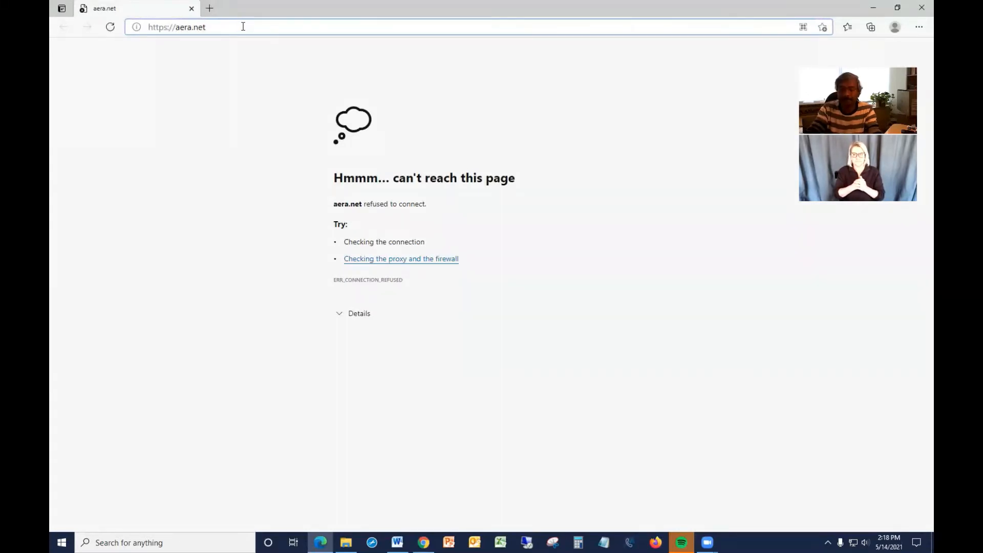
key("BackSpace")
key("BackSpace")
key("BackSpace")
key("BackSpace")
key("BackSpace")
key("BackSpace")
key("BackSpace")
key("BackSpace")
type("www.")
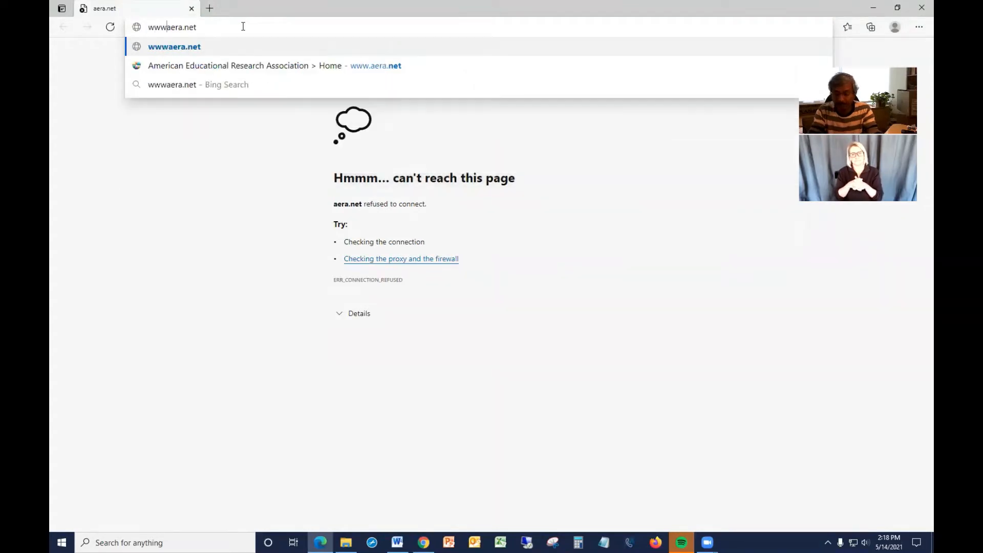
key("Return")
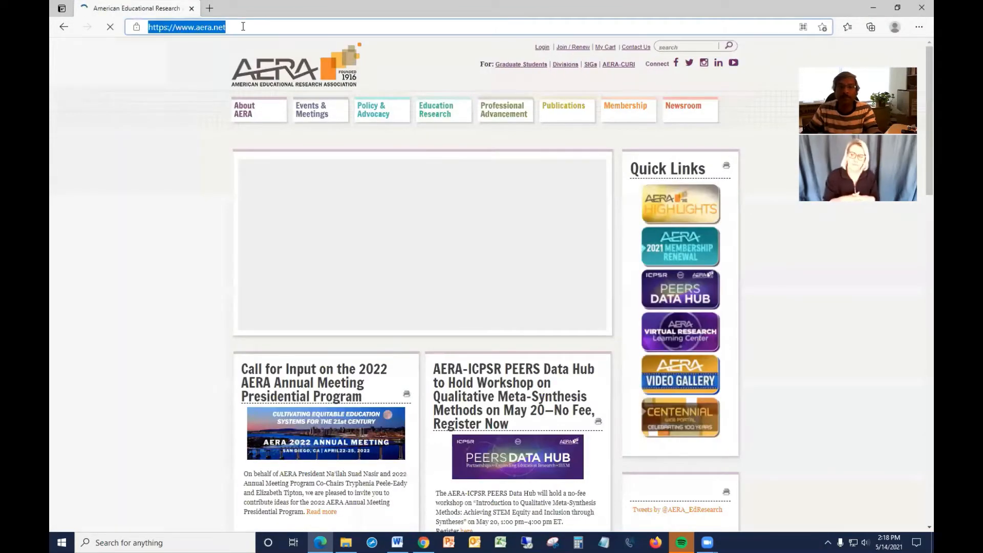
left_click(243, 27)
type("n")
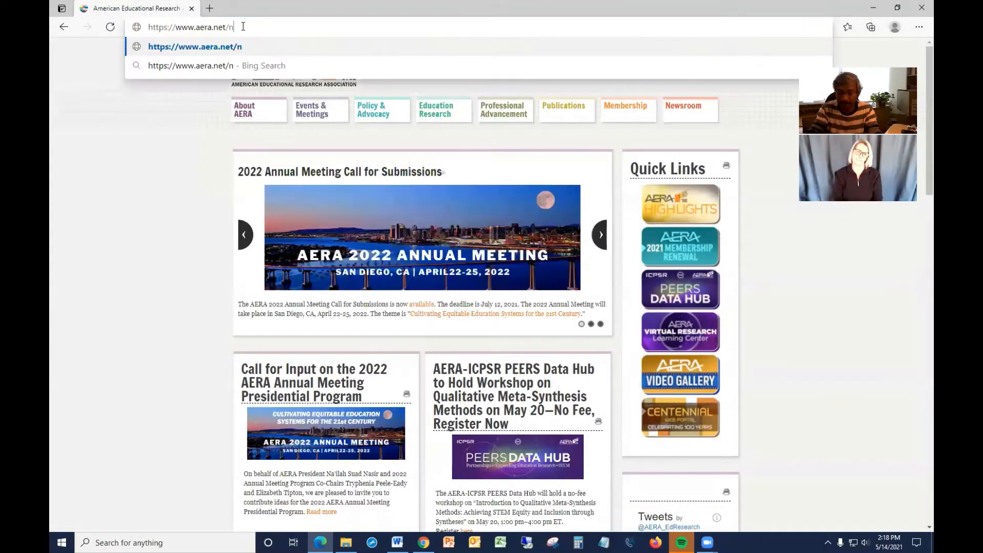
type("otifications")
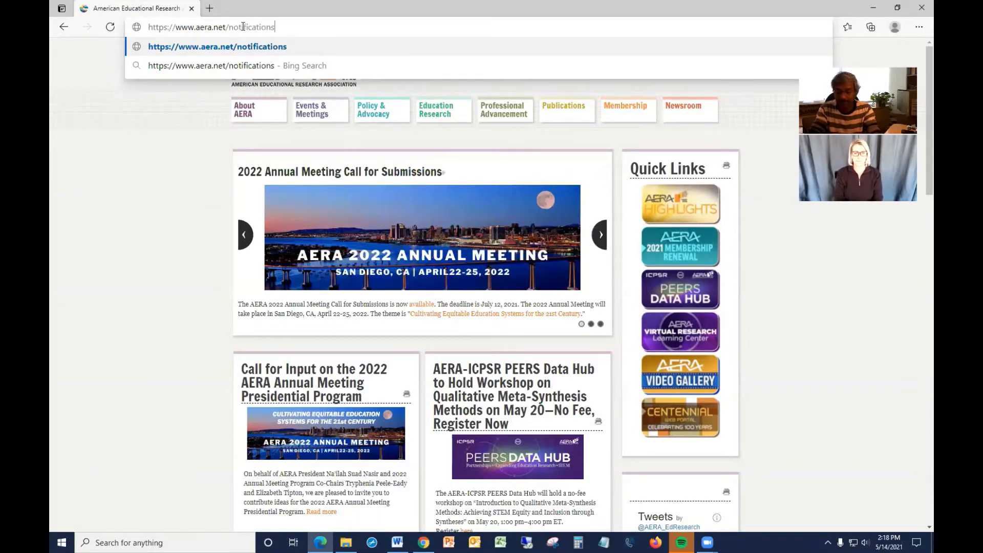
key("Return")
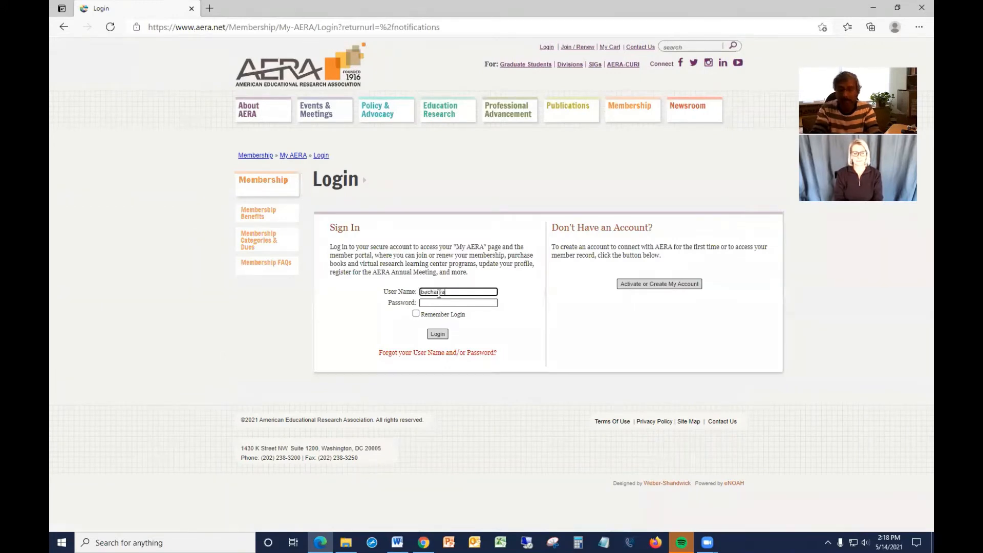
Enter the account password on the login form and sign in.
key("Tab")
type("••")
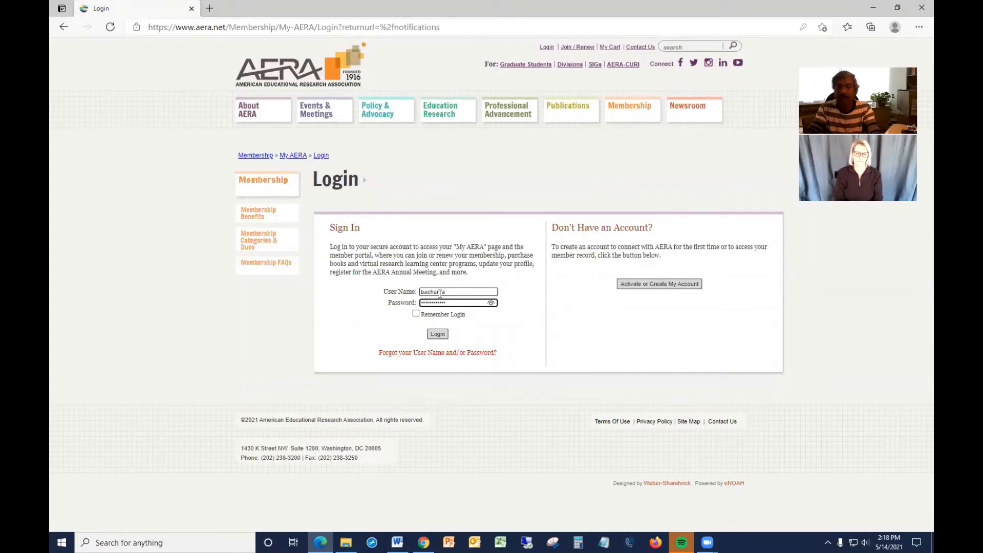
key("Return")
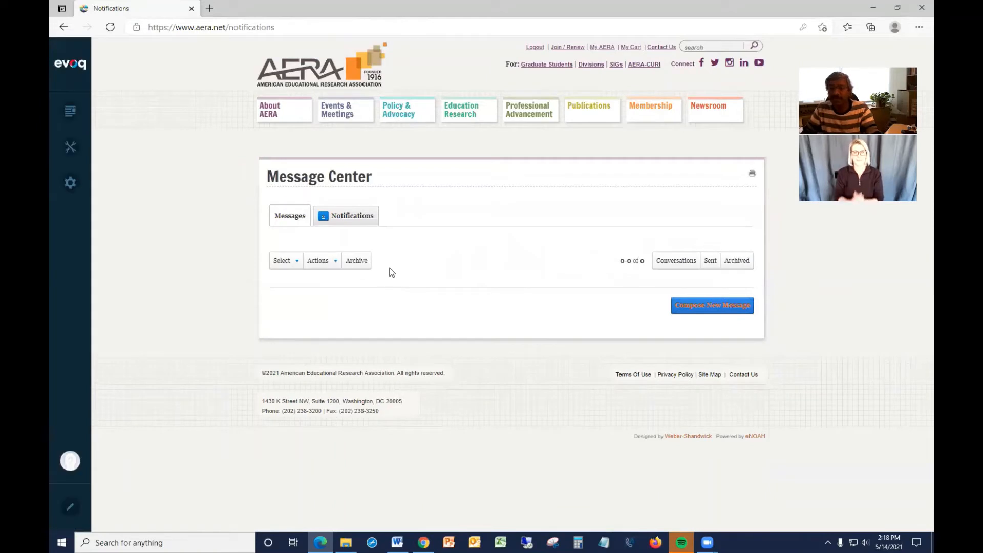
Open the Notifications tab and approve the Awards content approval request.
left_click(347, 217)
scroll(441, 265, "down", 2)
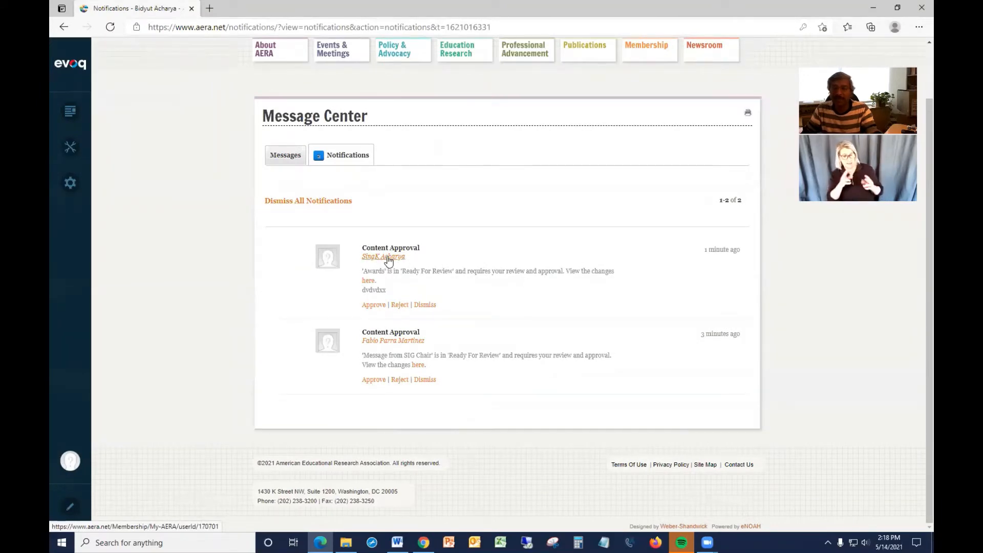
left_click(374, 307)
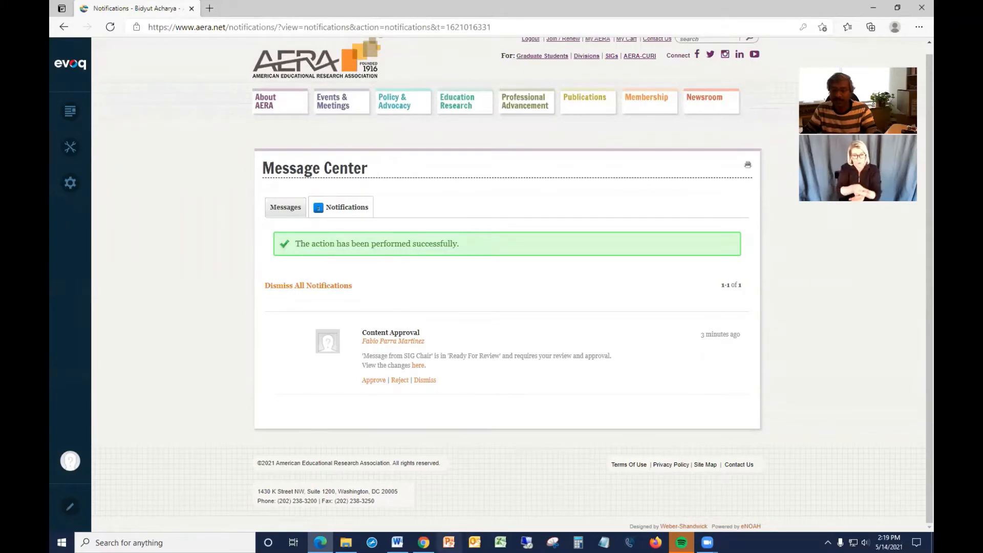
Return to the Awards page in Chrome, reload it, and review the Test Module content.
left_click(424, 543)
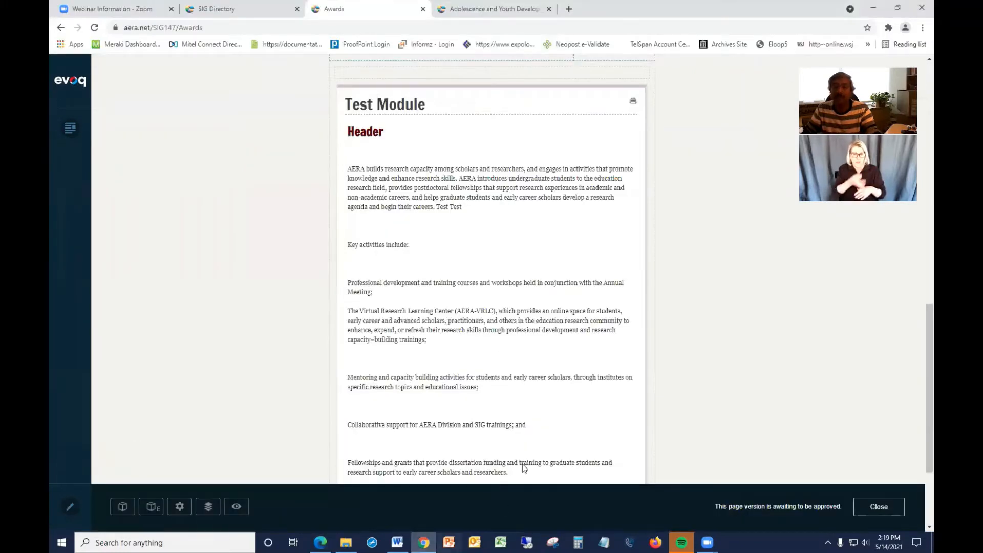
left_click(317, 30)
key("Return")
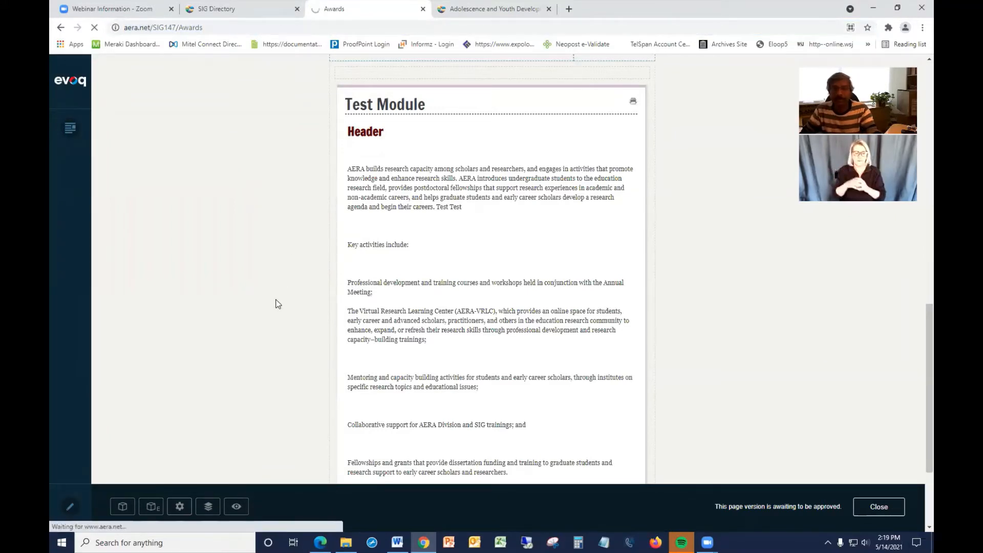
scroll(520, 270, "up", 3)
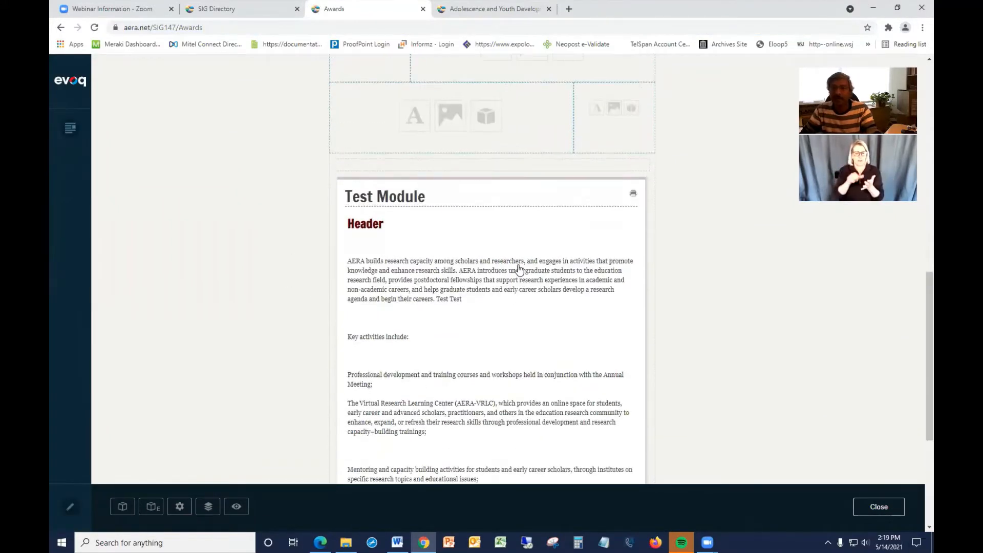
scroll(519, 266, "down", 1)
scroll(519, 266, "down", 5)
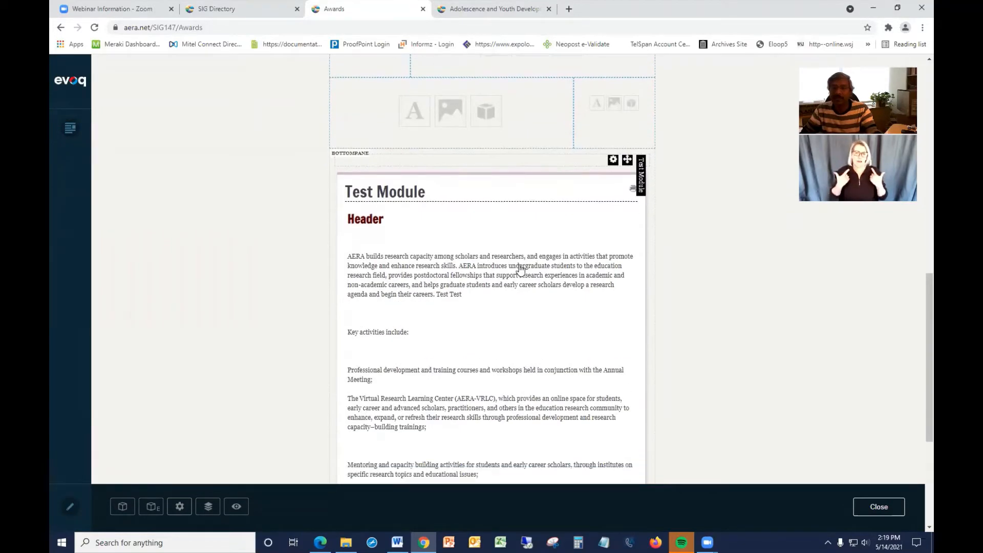
scroll(522, 267, "up", 3)
scroll(520, 268, "up", 7)
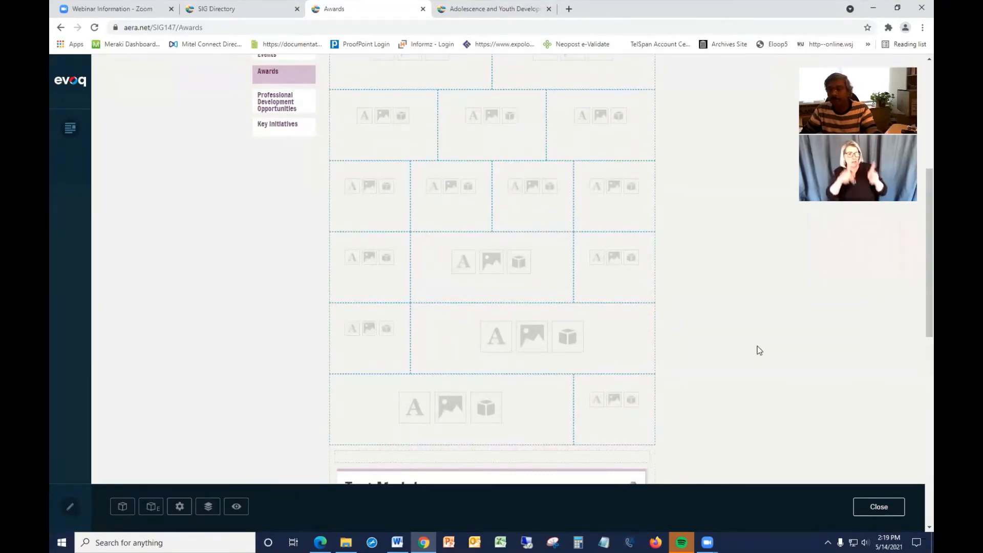
scroll(759, 347, "down", 3)
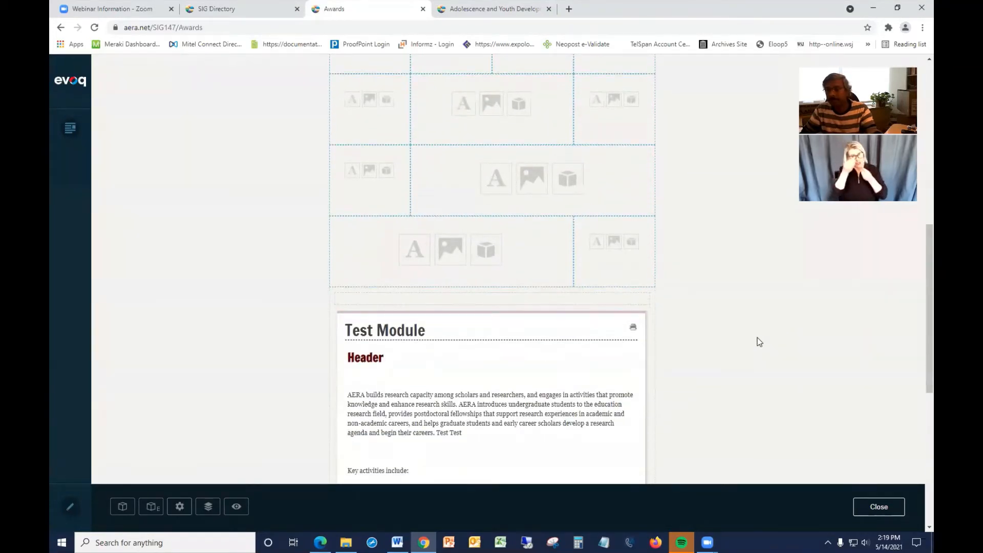
scroll(759, 342, "down", 2)
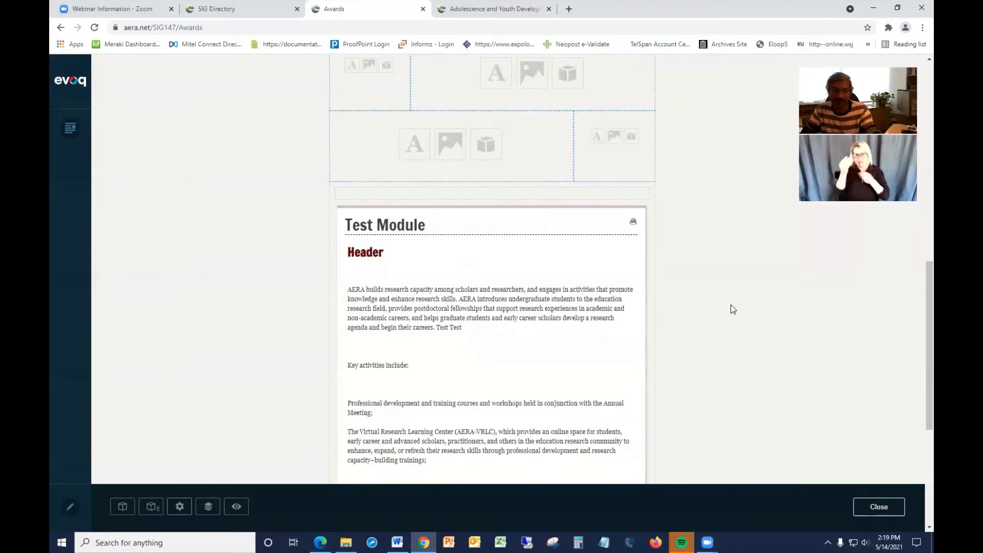
Turn on edit mode for the Awards page.
left_click(70, 507)
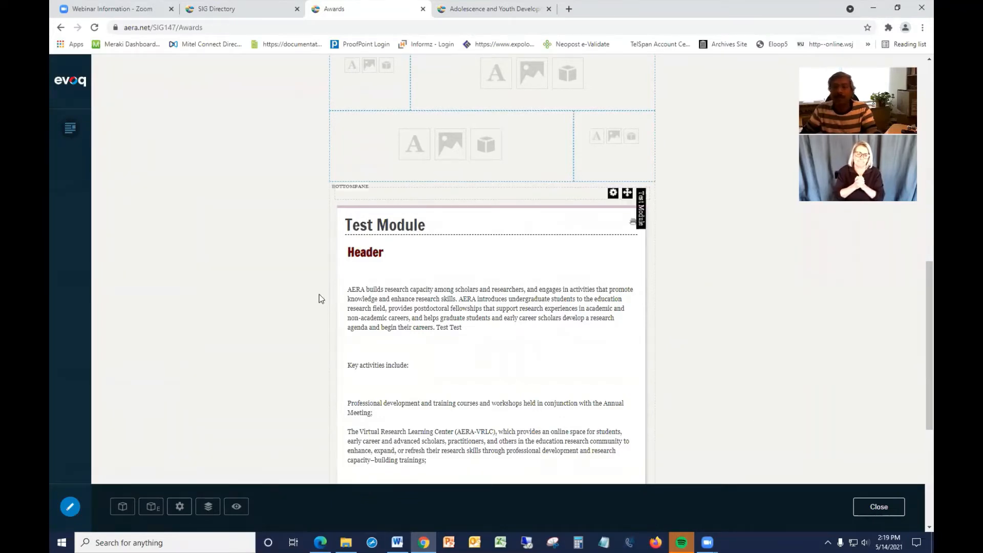
scroll(285, 280, "up", 10)
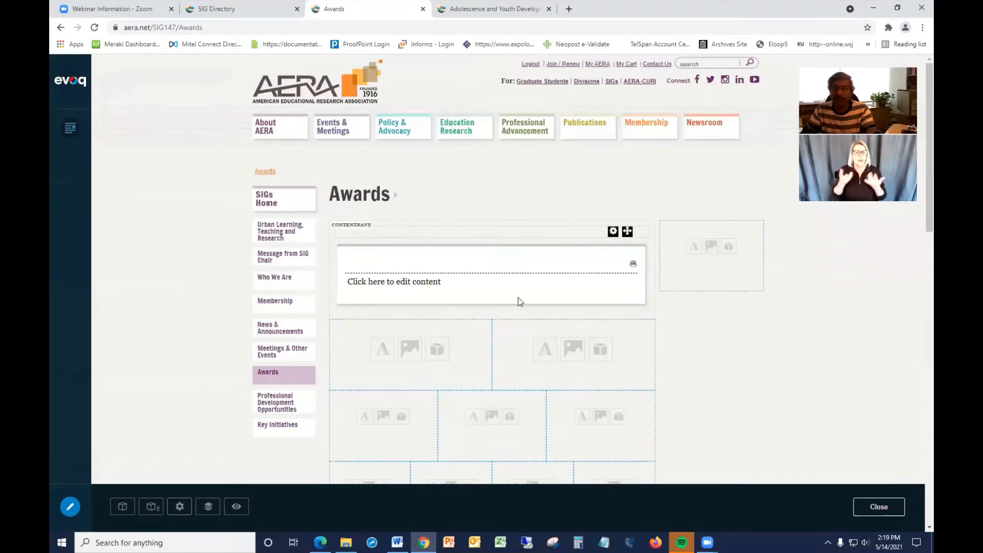
Copy the Awards page address and open it in a new Edge tab to review the published page.
scroll(518, 297, "down", 2)
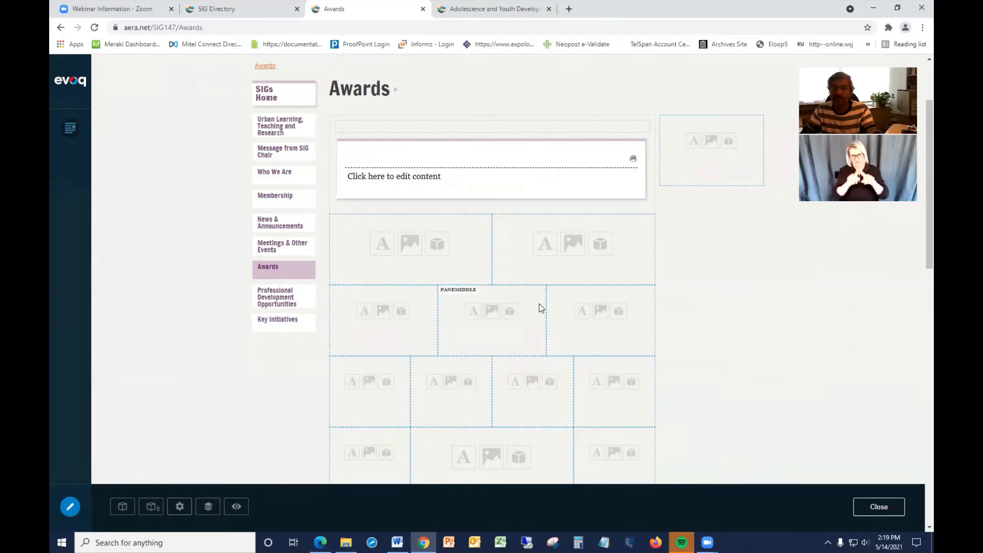
scroll(539, 303, "up", 2)
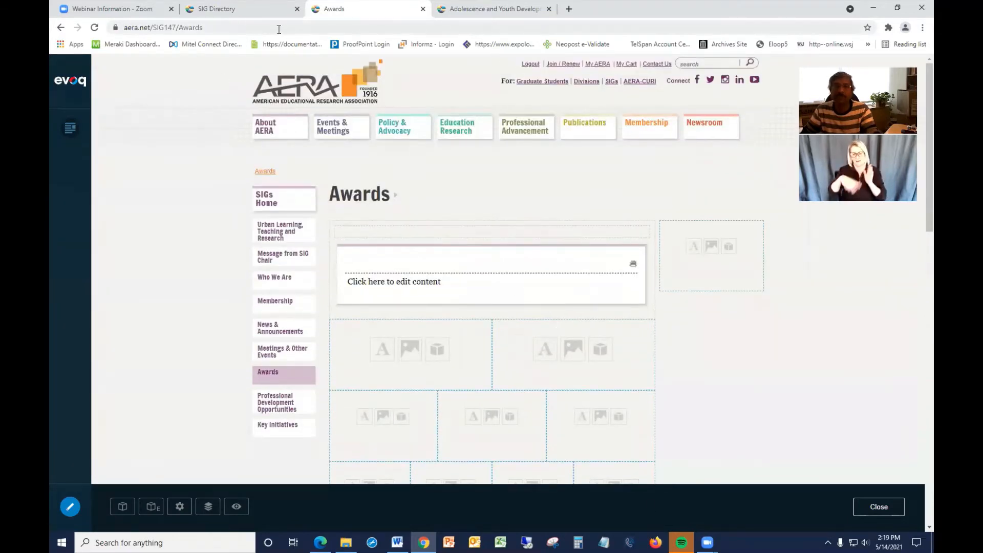
left_click(240, 27)
key("ctrl+c")
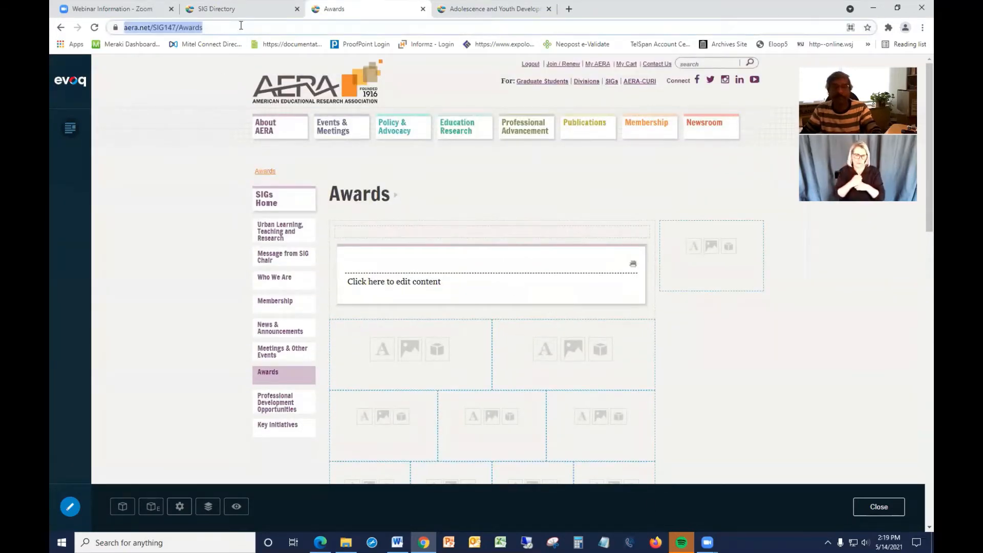
left_click(321, 542)
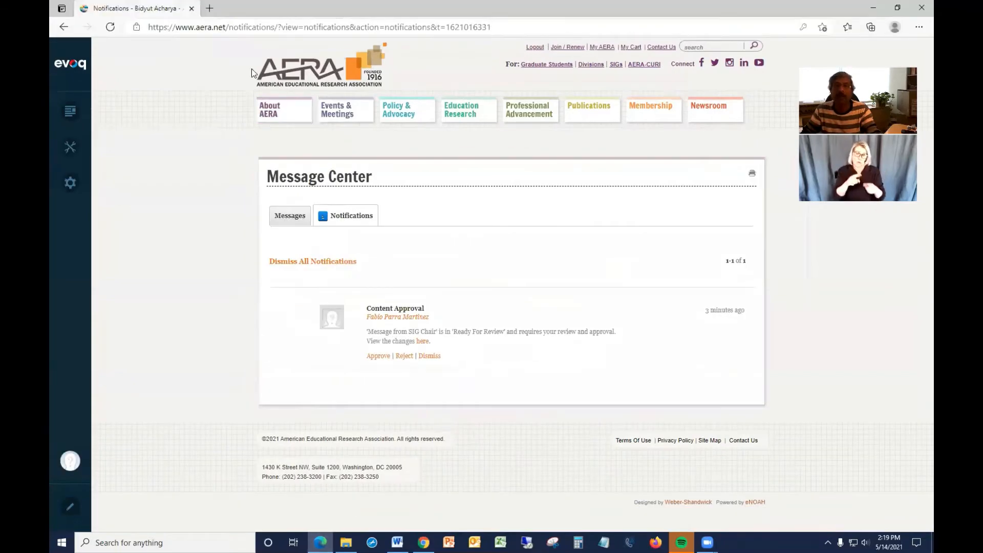
left_click(209, 9)
key("ctrl+v")
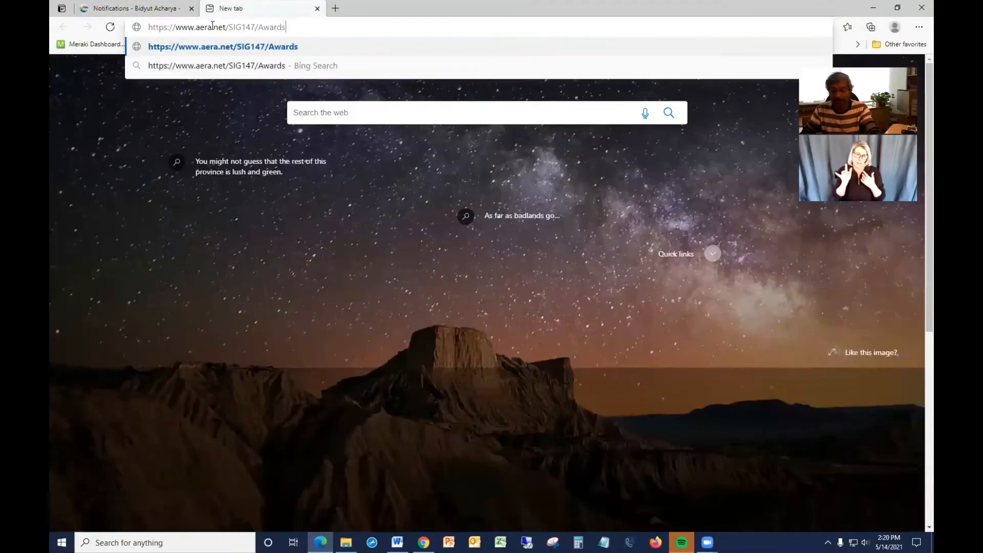
key("Return")
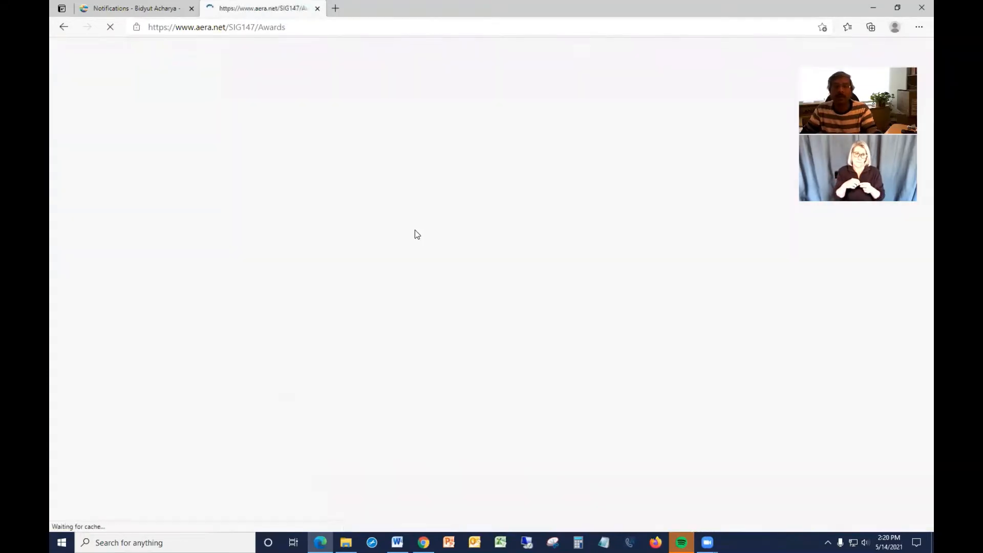
scroll(740, 285, "down", 6)
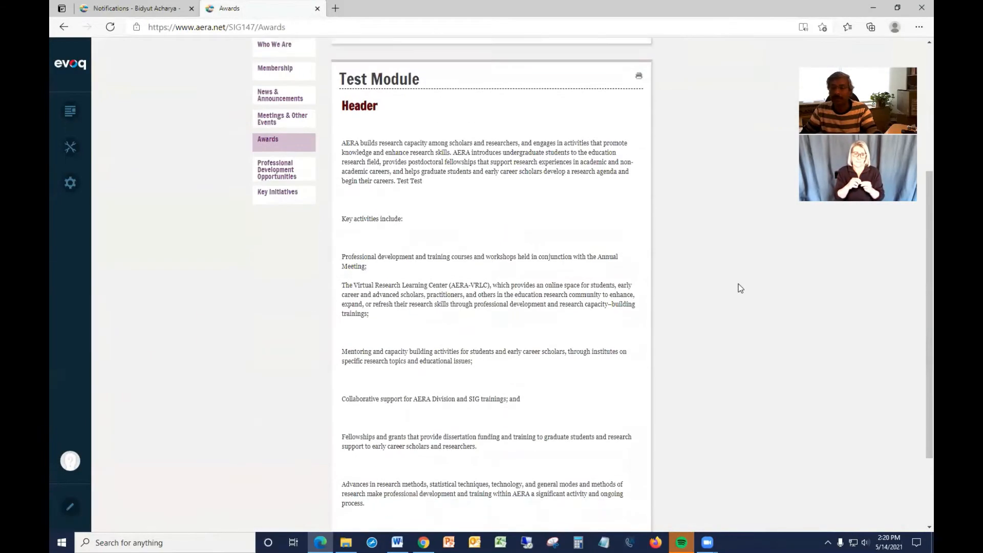
scroll(740, 288, "up", 6)
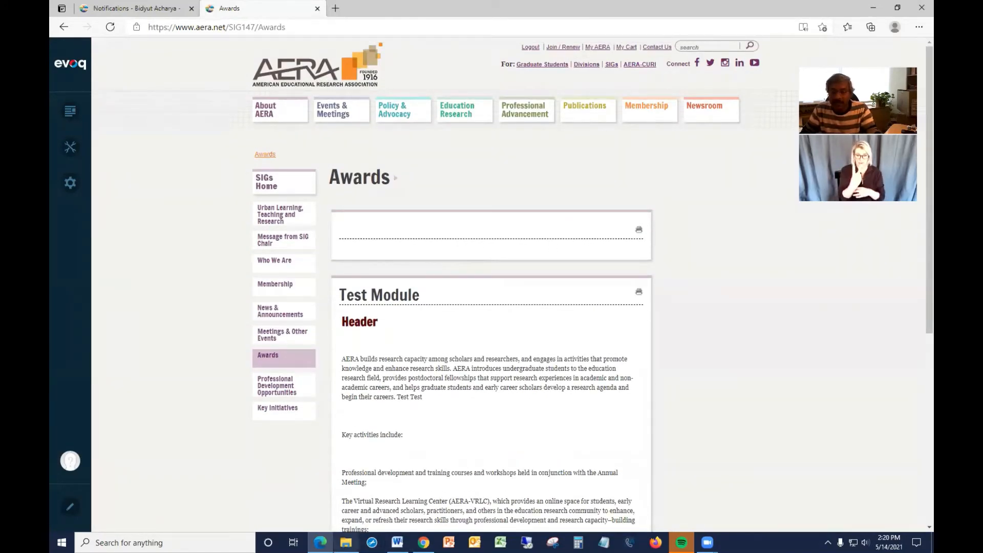
Back in Chrome's edit mode, move the Test Module from the bottom pane up into the top content pane.
left_click(424, 543)
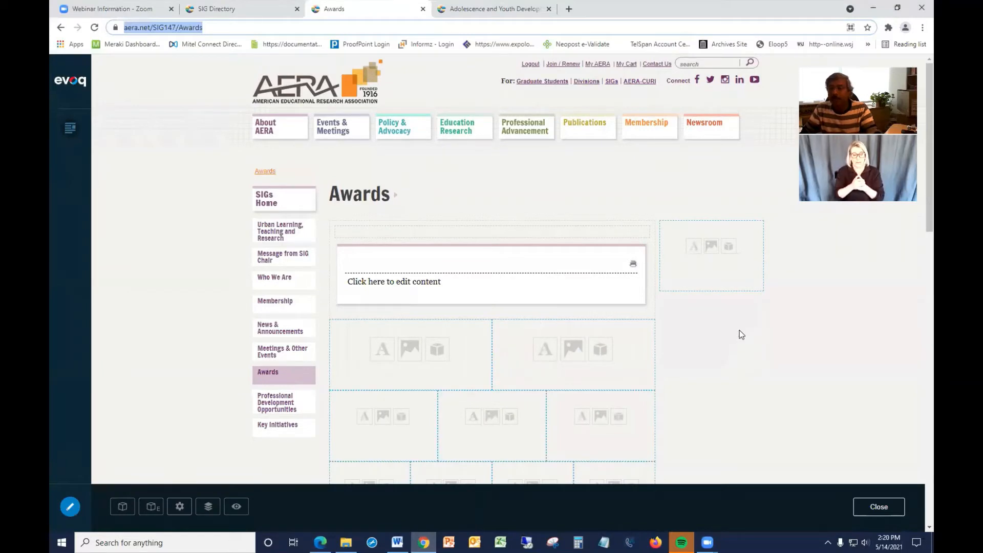
scroll(740, 330, "down", 1)
scroll(739, 330, "down", 6)
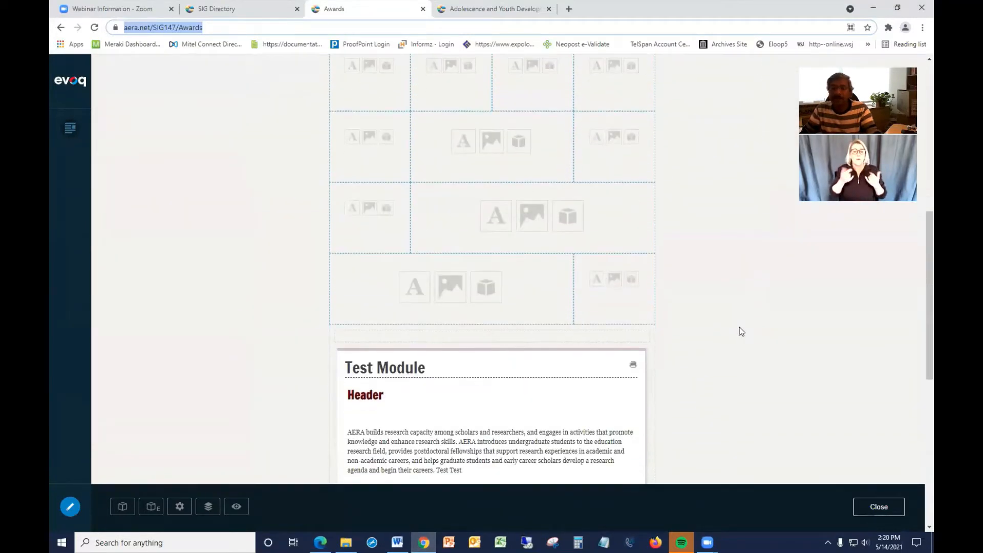
scroll(740, 330, "up", 1)
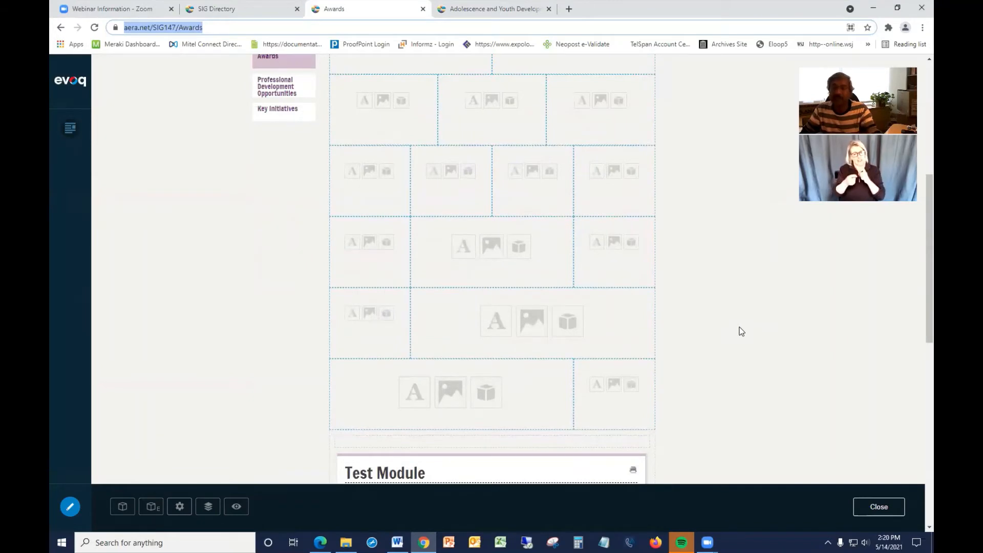
scroll(740, 330, "up", 4)
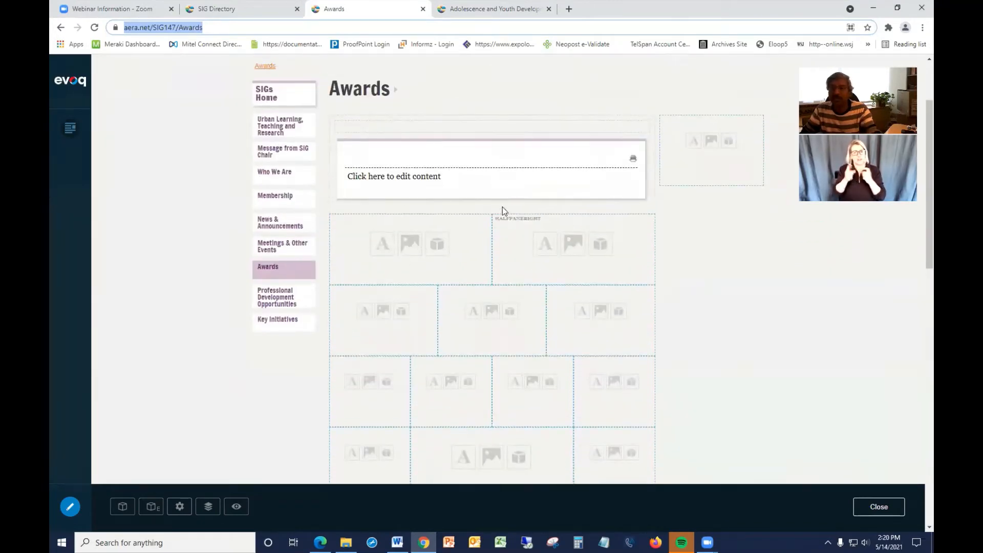
scroll(717, 347, "down", 6)
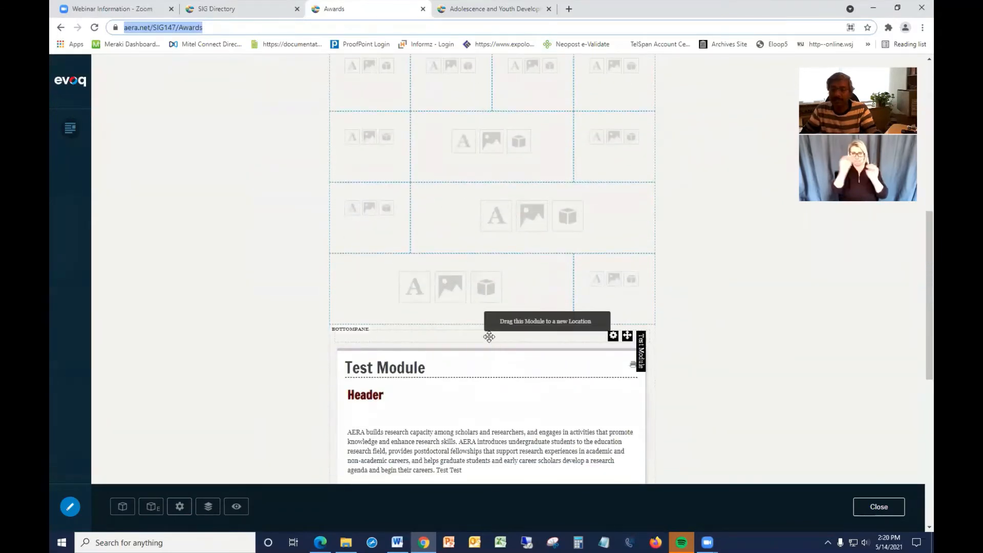
left_click_drag(489, 337, 471, 197)
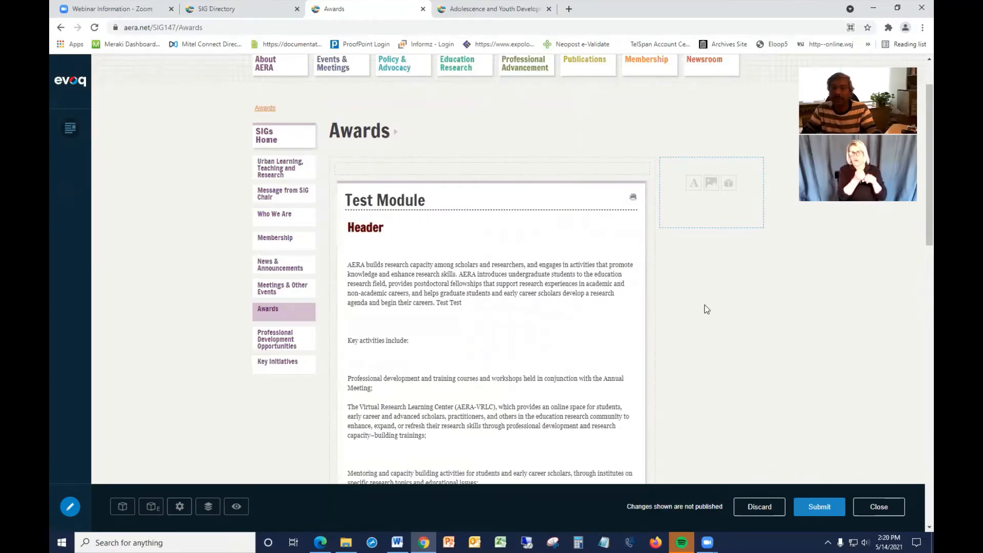
Scroll through the Awards page to examine the repositioned Test Module and the empty module below it.
scroll(705, 305, "down", 7)
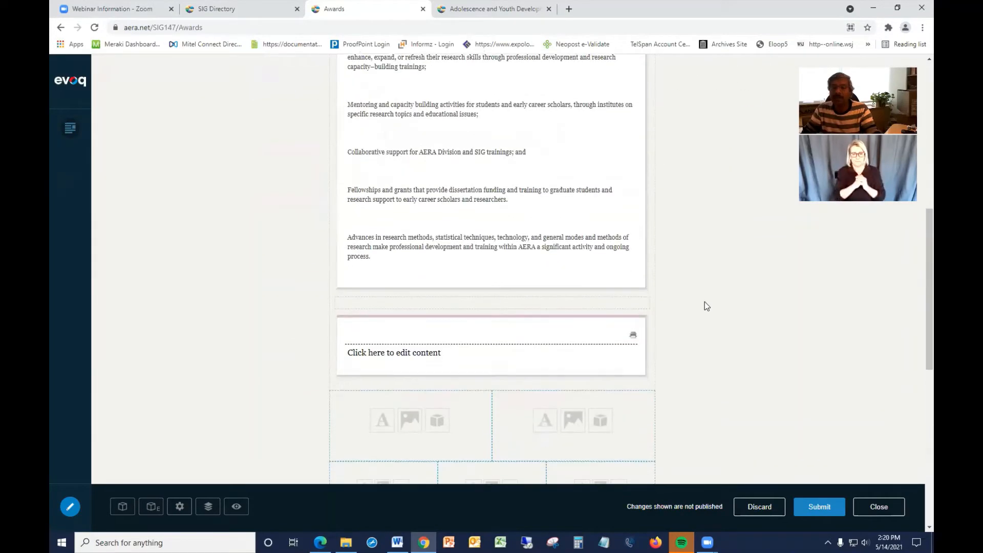
scroll(506, 212, "down", 7)
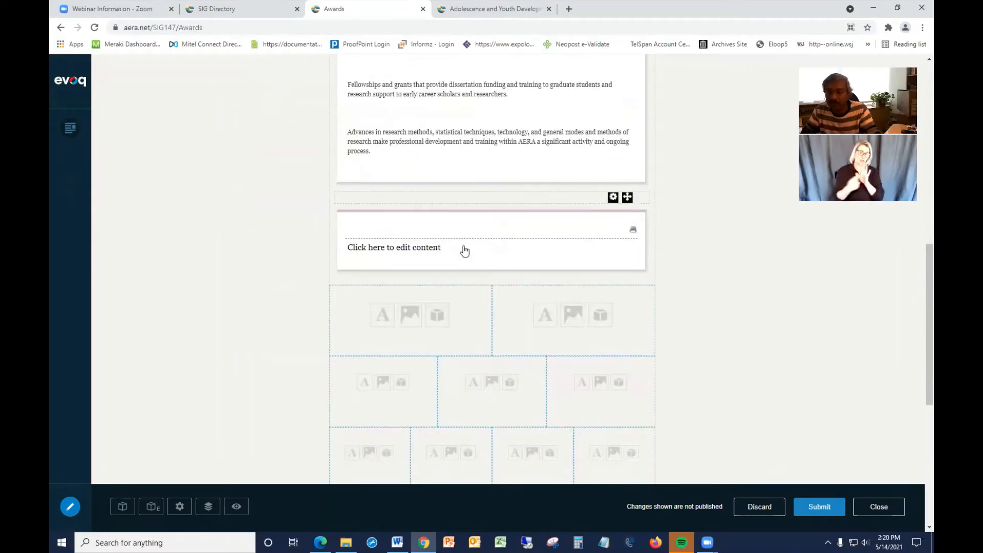
scroll(462, 251, "up", 10)
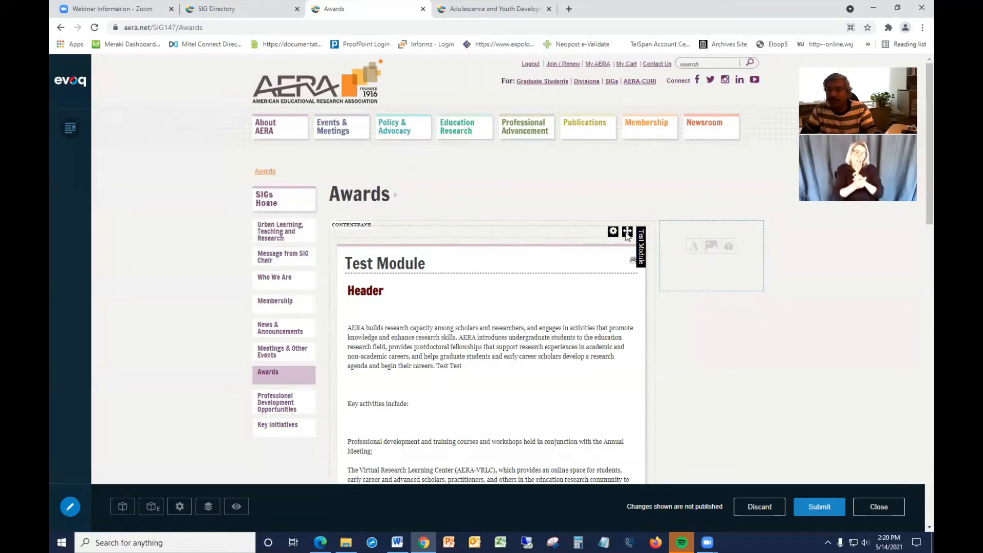
mouse_move(628, 234)
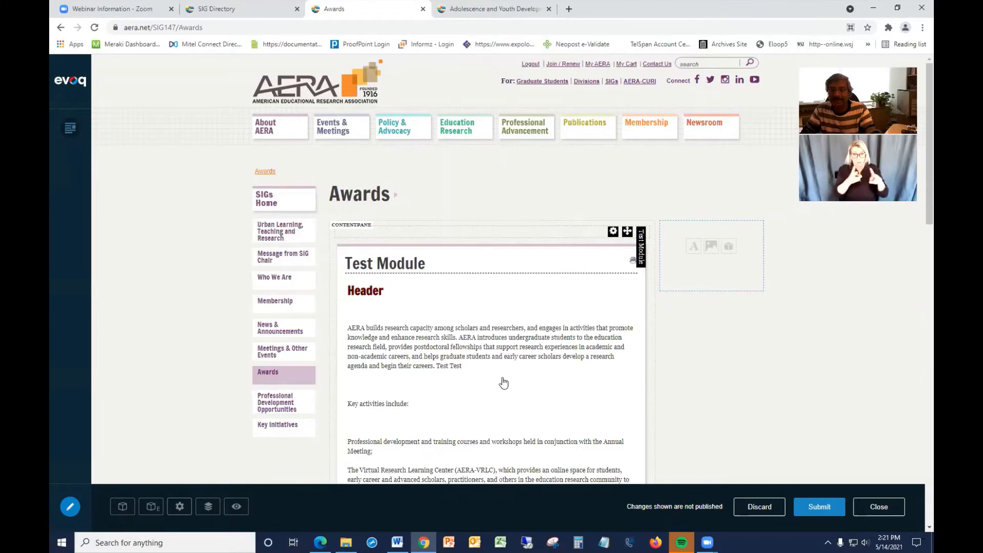
scroll(504, 383, "down", 1)
scroll(503, 383, "down", 1)
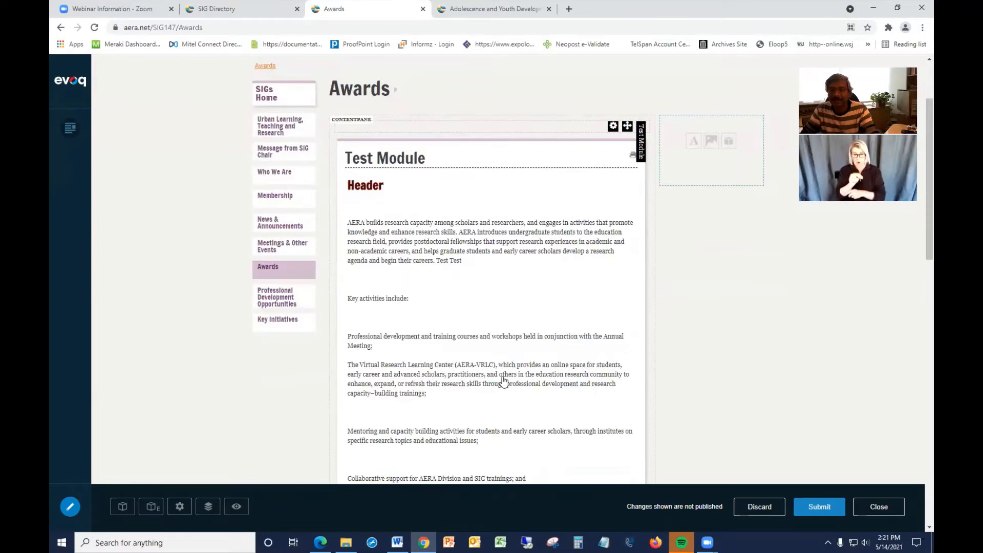
scroll(503, 382, "down", 1)
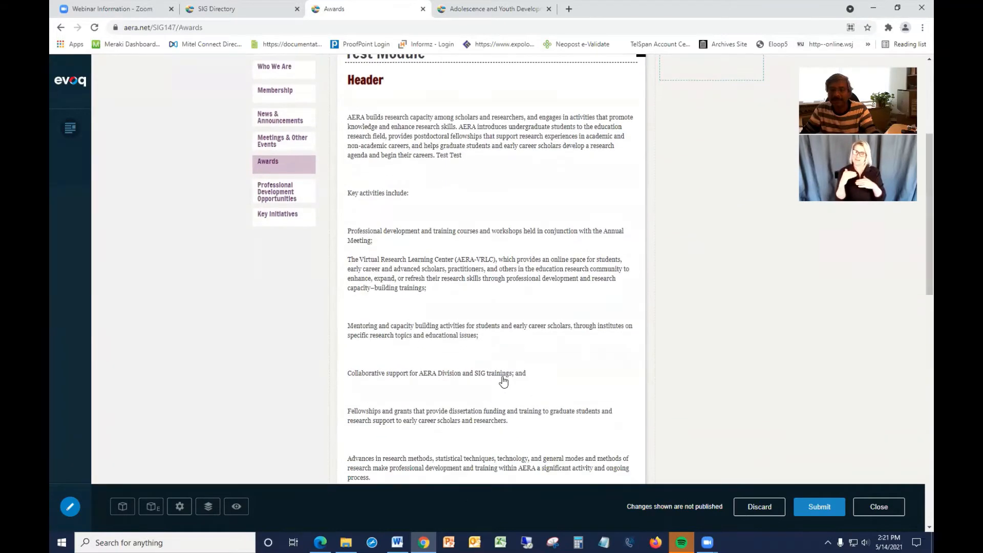
scroll(504, 382, "up", 1)
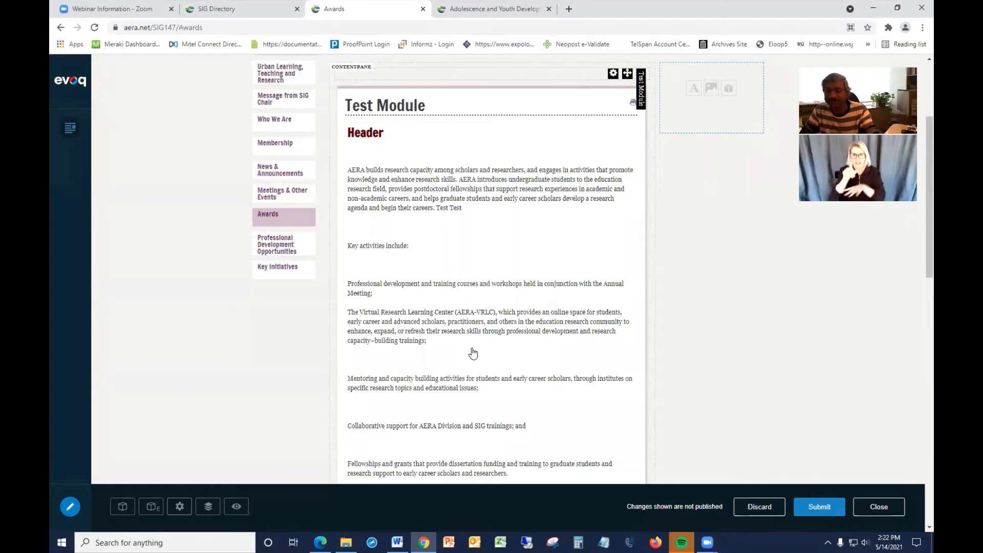
scroll(473, 354, "down", 1)
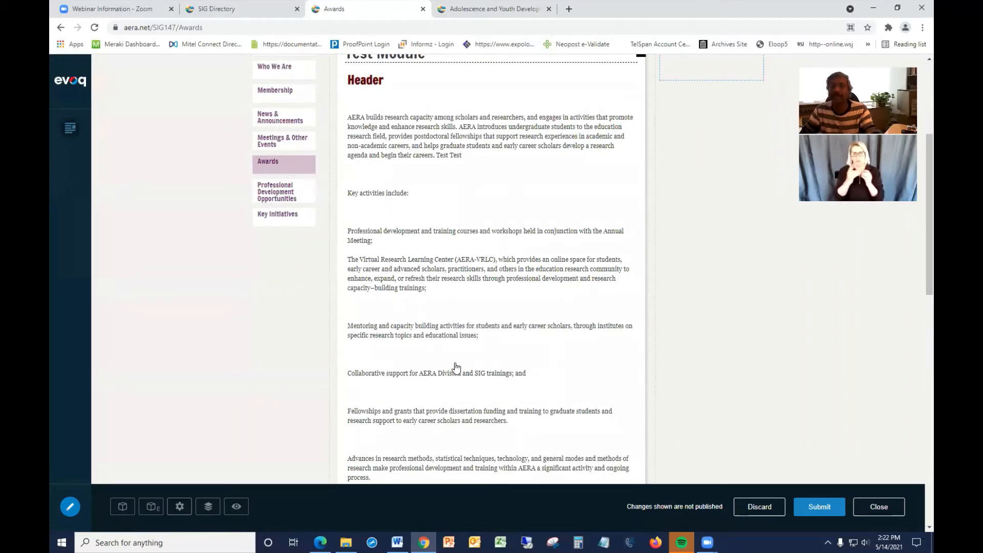
scroll(454, 352, "up", 1)
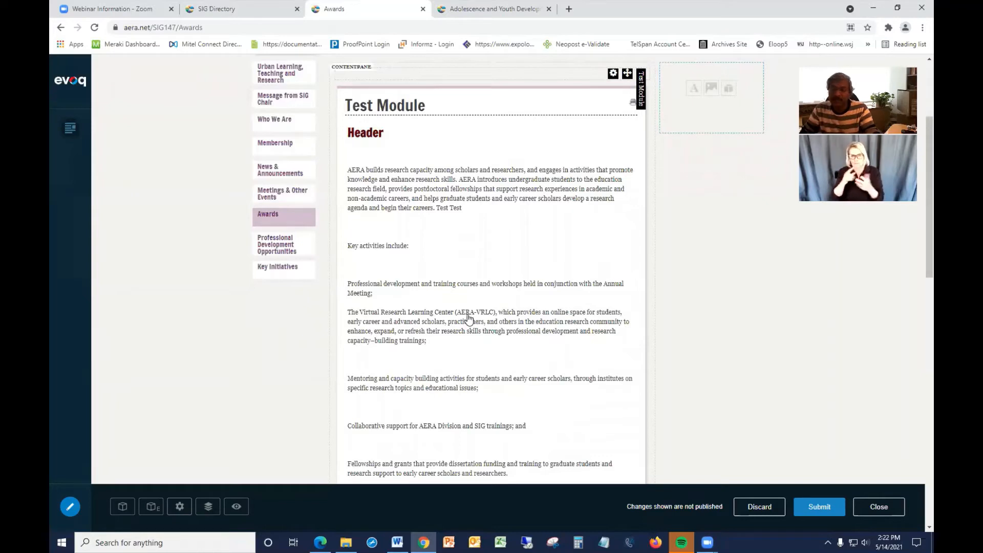
Open the Test Module's text in the full Edit Content rich text editor and enlarge the editing area.
left_click(481, 277)
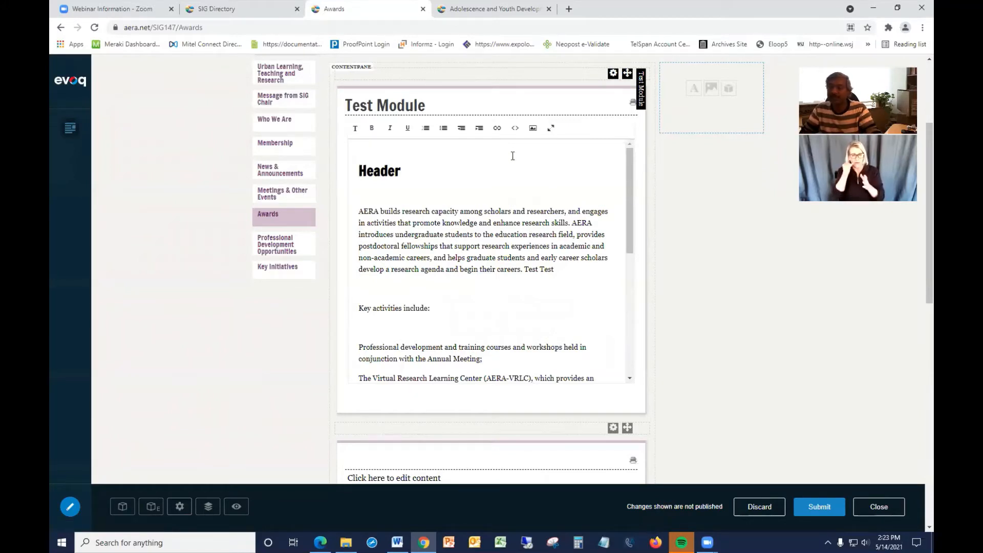
left_click(551, 130)
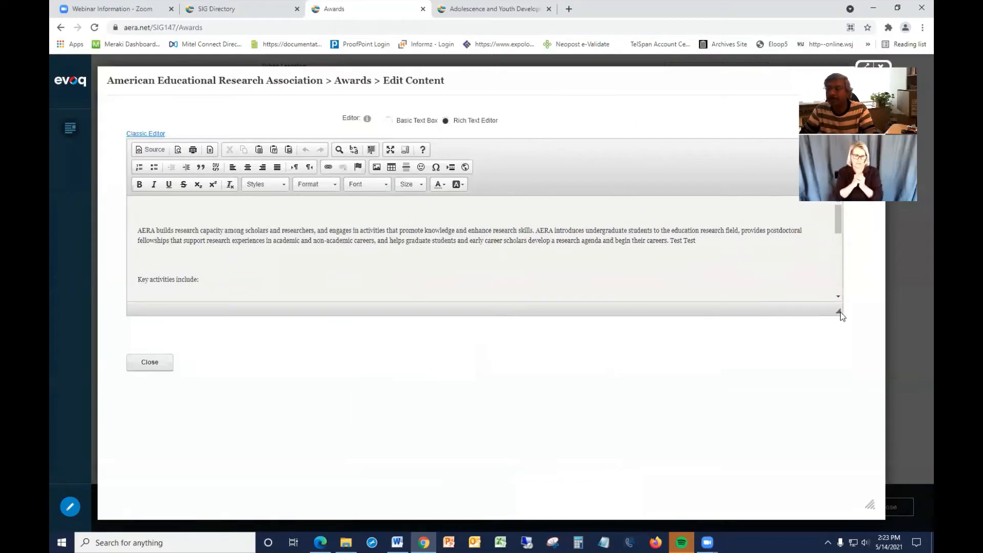
left_click_drag(840, 312, 853, 356)
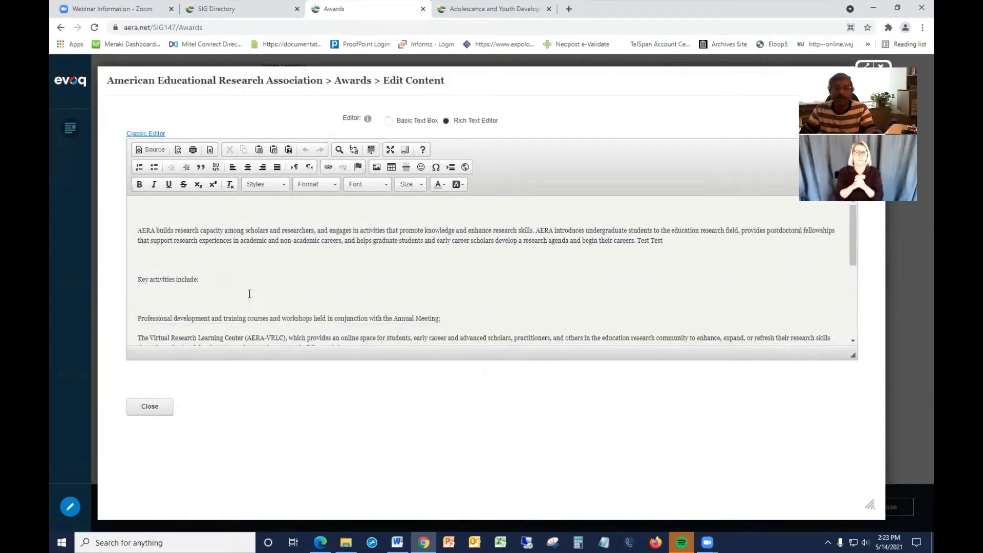
Select the line 'Key activities include:' and open the Link dialog for it.
left_click(200, 278)
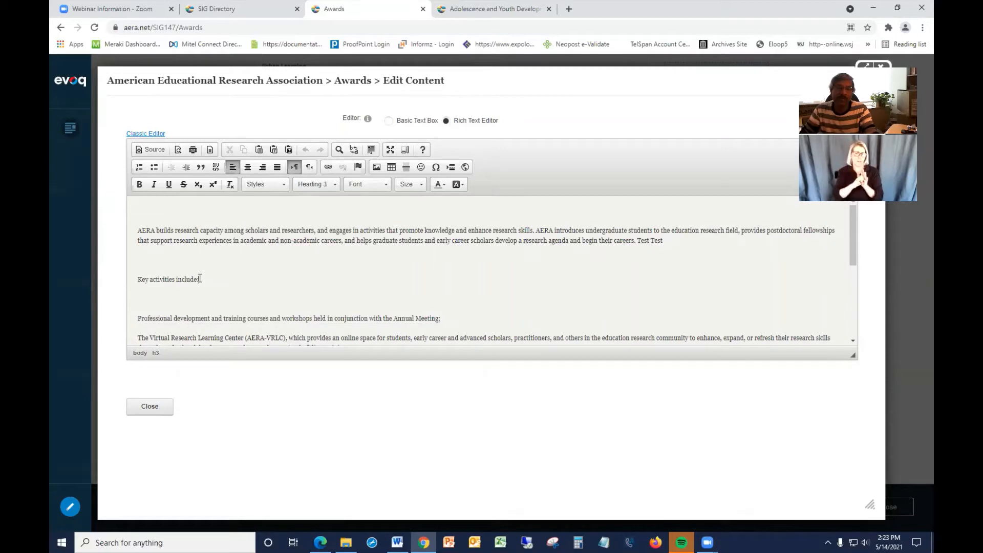
left_click_drag(199, 278, 137, 280)
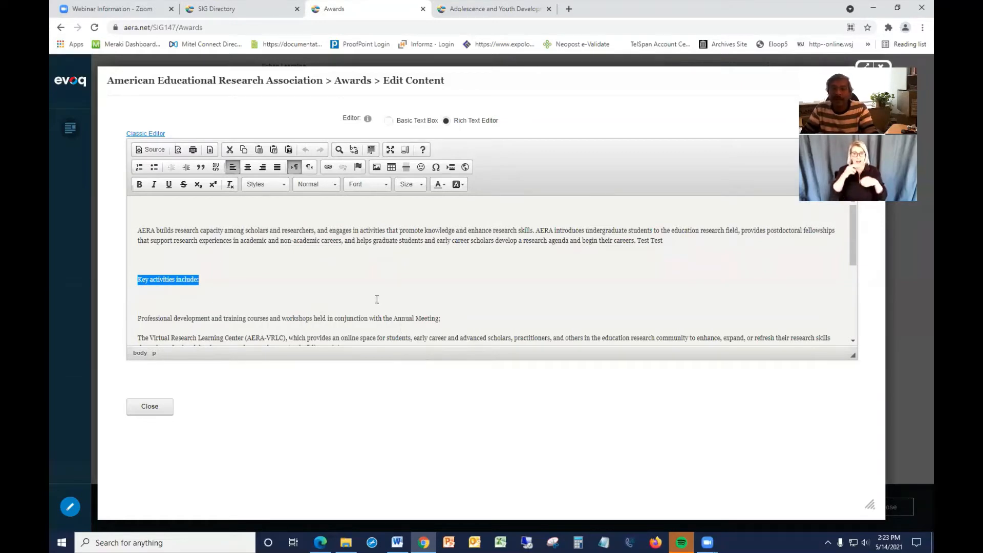
left_click(329, 168)
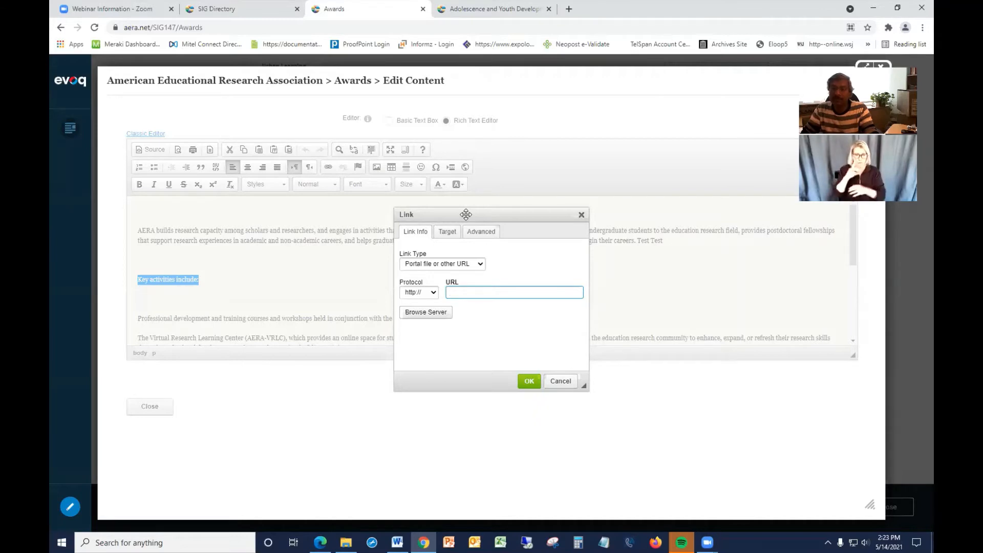
Open the server file browser for the link and expand the docs directory in the folder tree.
left_click(427, 314)
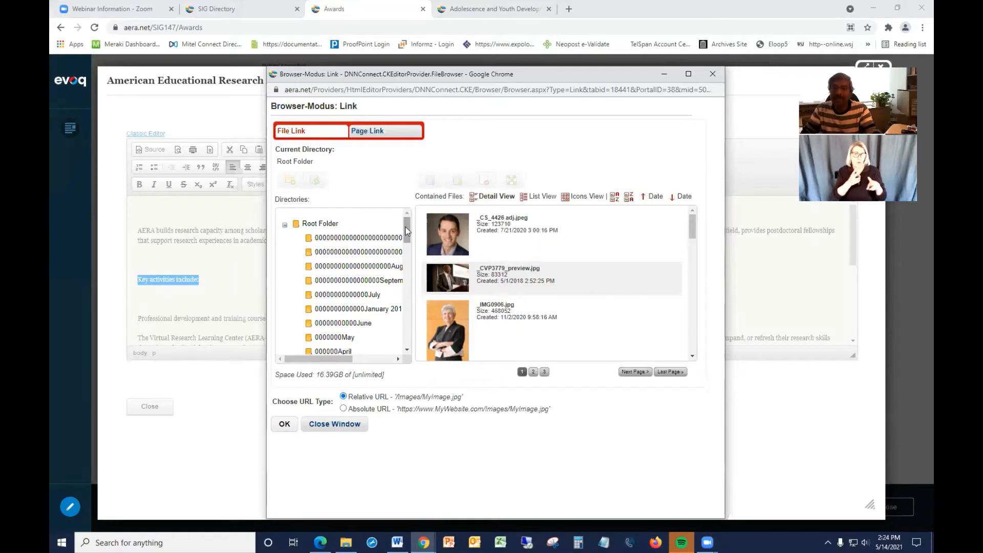
left_click_drag(407, 231, 409, 232)
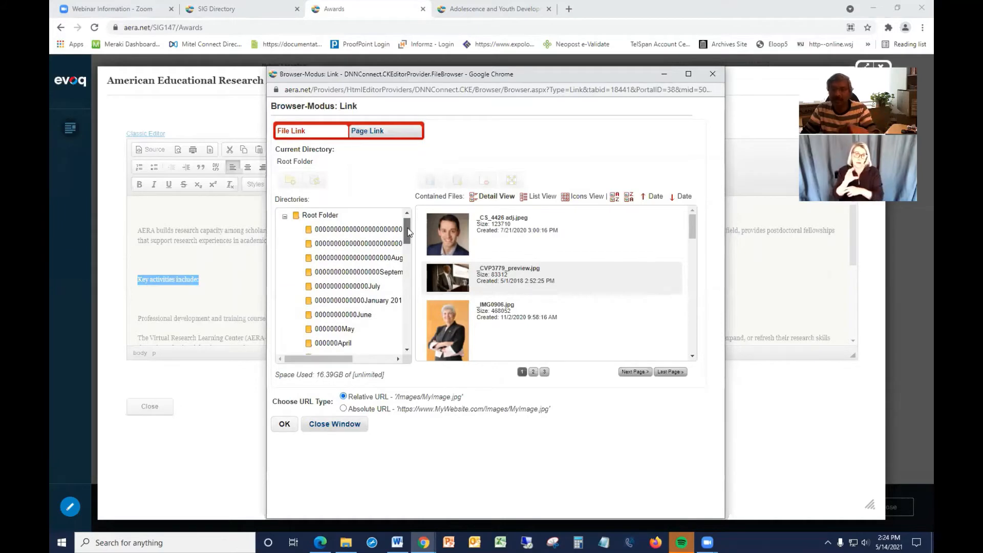
left_click_drag(409, 232, 407, 281)
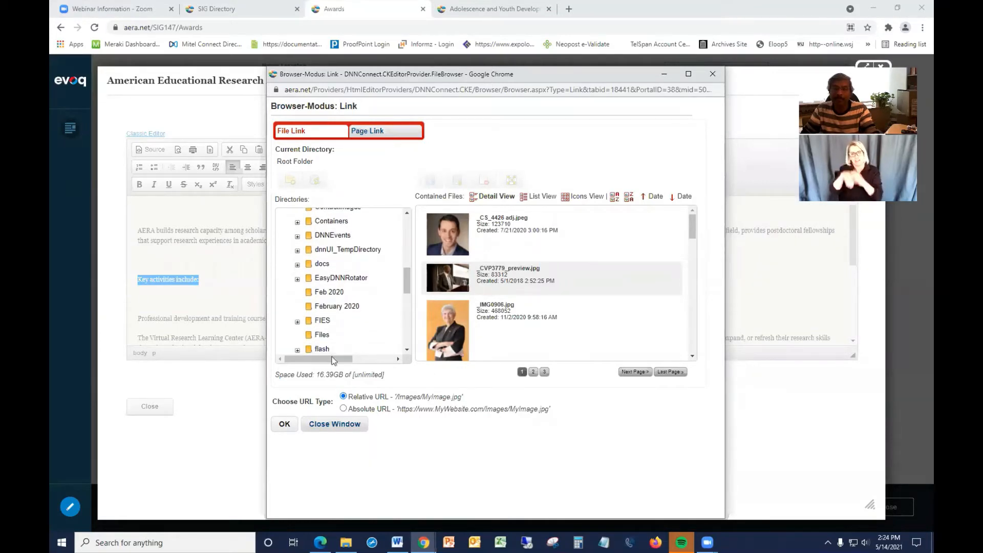
left_click(298, 266)
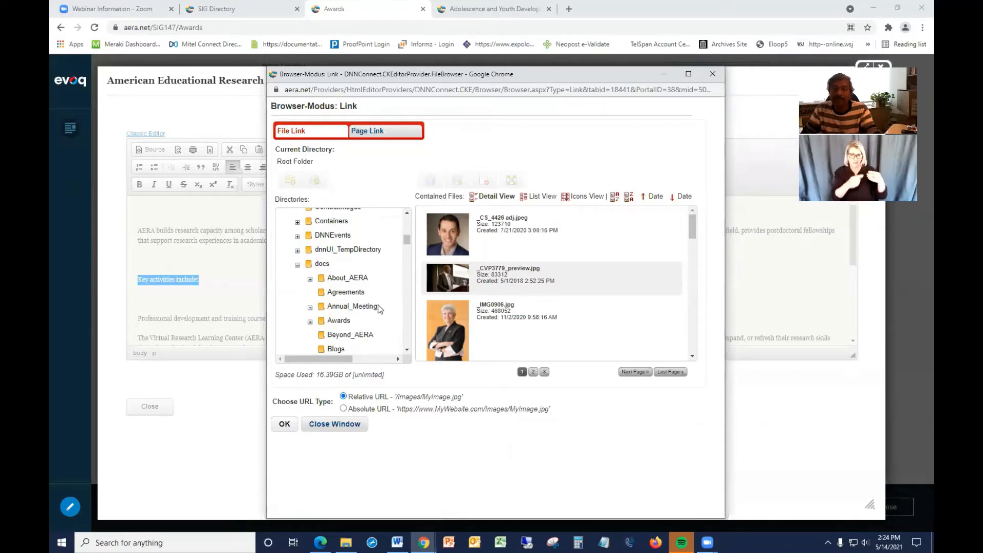
scroll(378, 306, "down", 5)
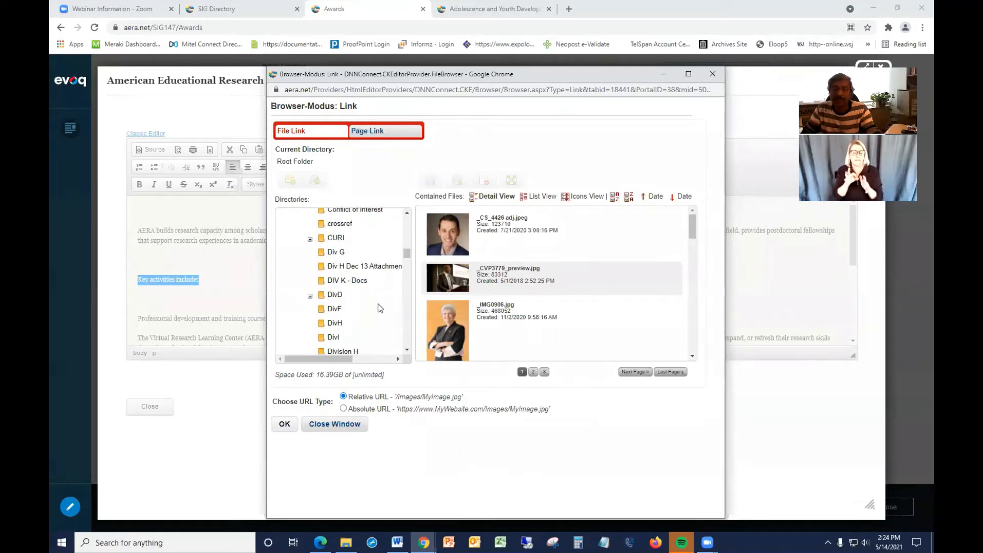
scroll(318, 266, "down", 4)
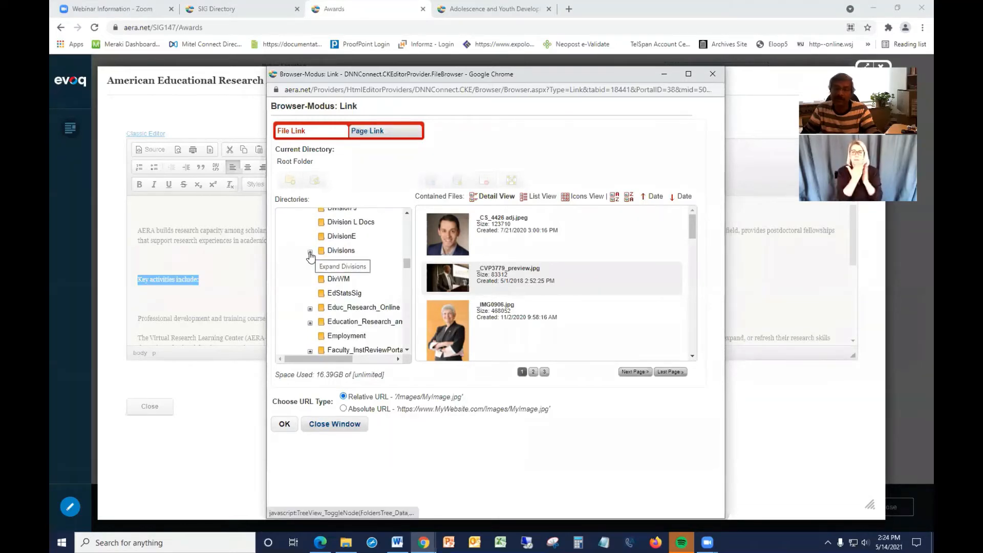
Browse the docs directory tree down to the SIGs folder and open its SIG147 subfolder.
left_click(311, 253)
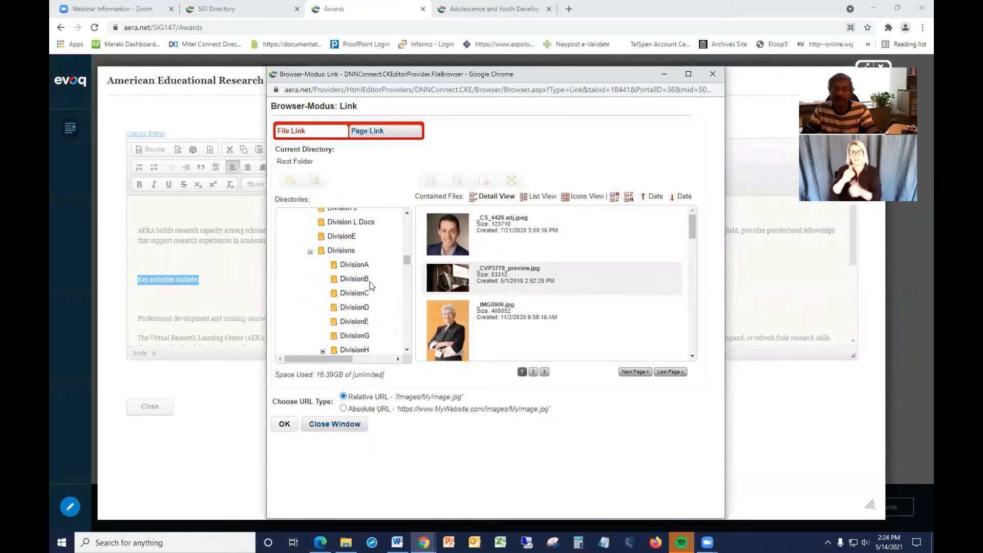
scroll(373, 285, "down", 3)
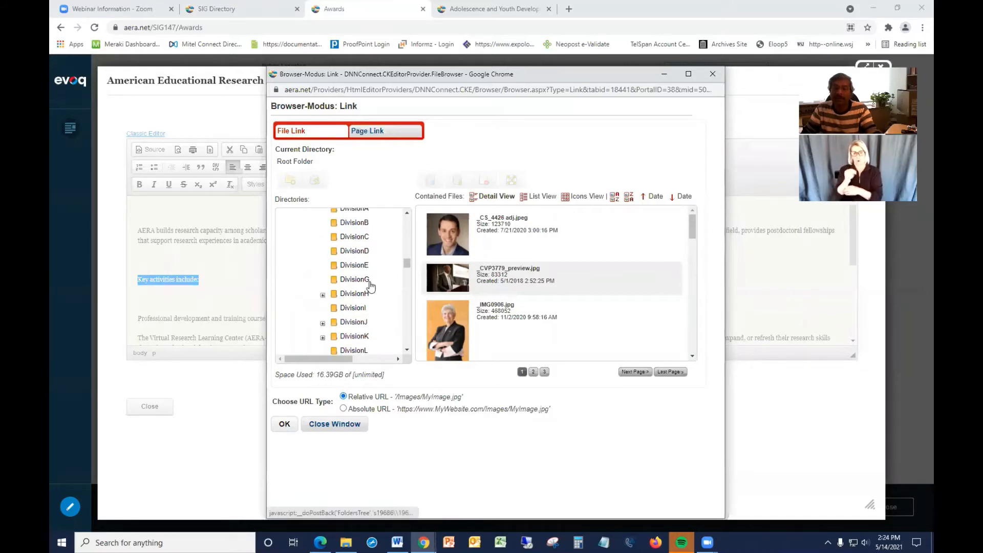
scroll(373, 285, "down", 5)
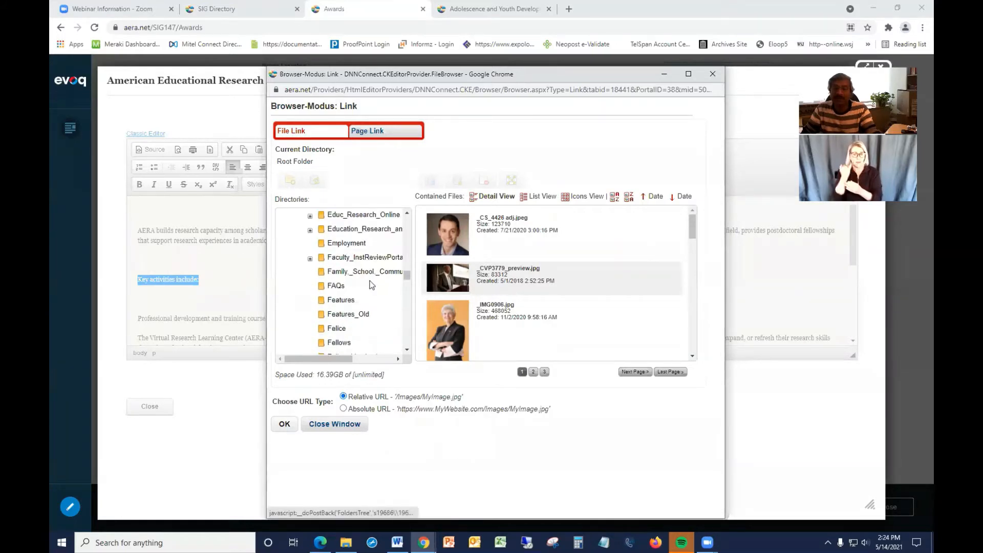
scroll(372, 285, "down", 7)
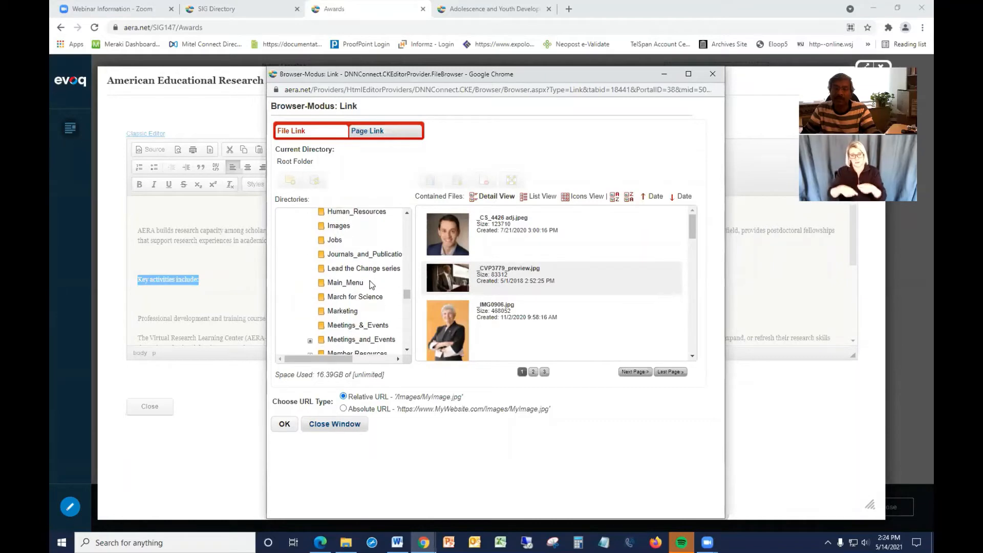
scroll(372, 285, "down", 5)
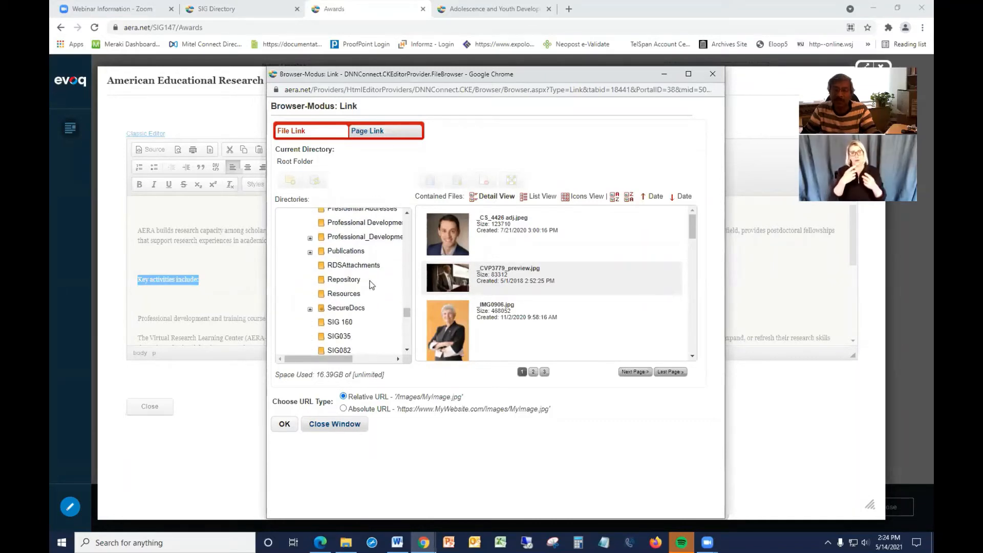
scroll(372, 285, "down", 3)
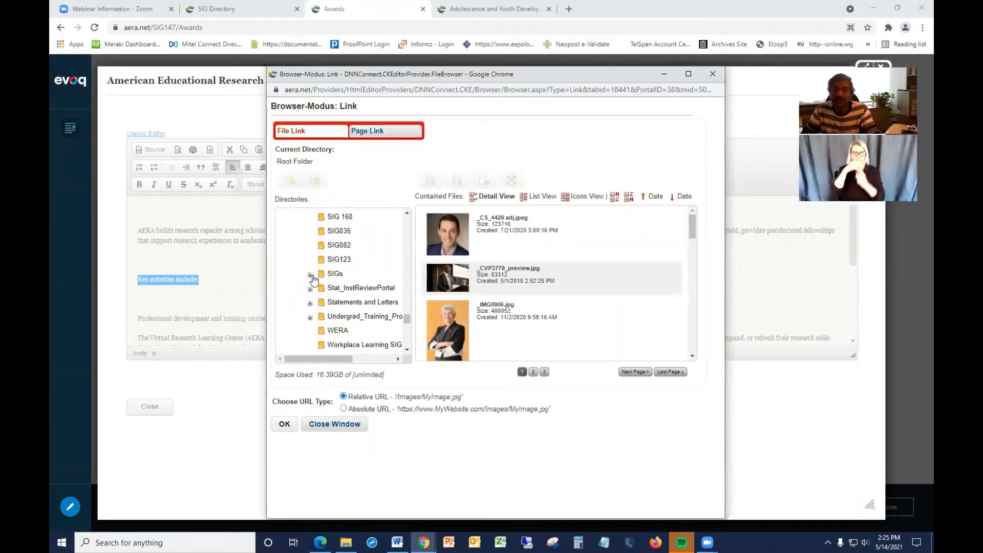
left_click(310, 277)
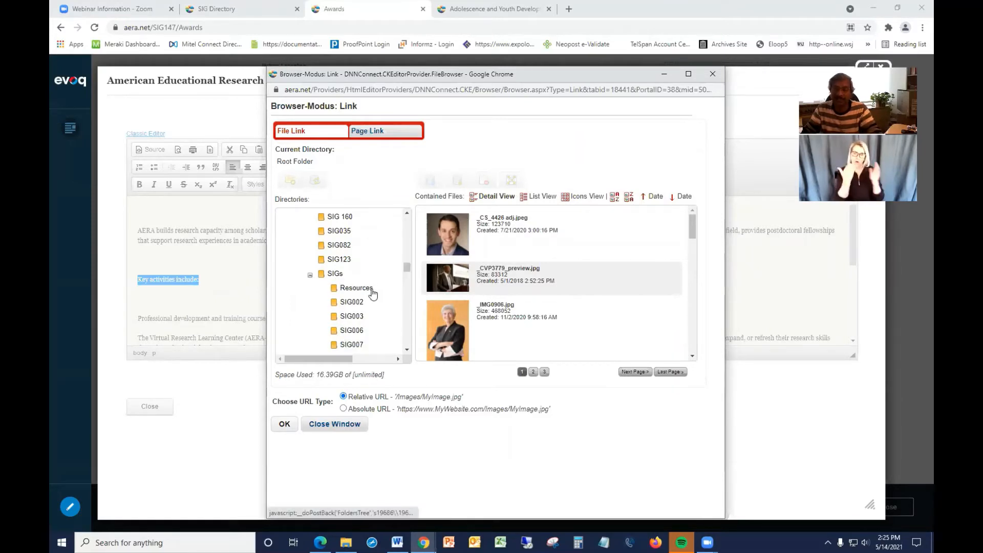
scroll(373, 291, "down", 1)
scroll(374, 292, "down", 4)
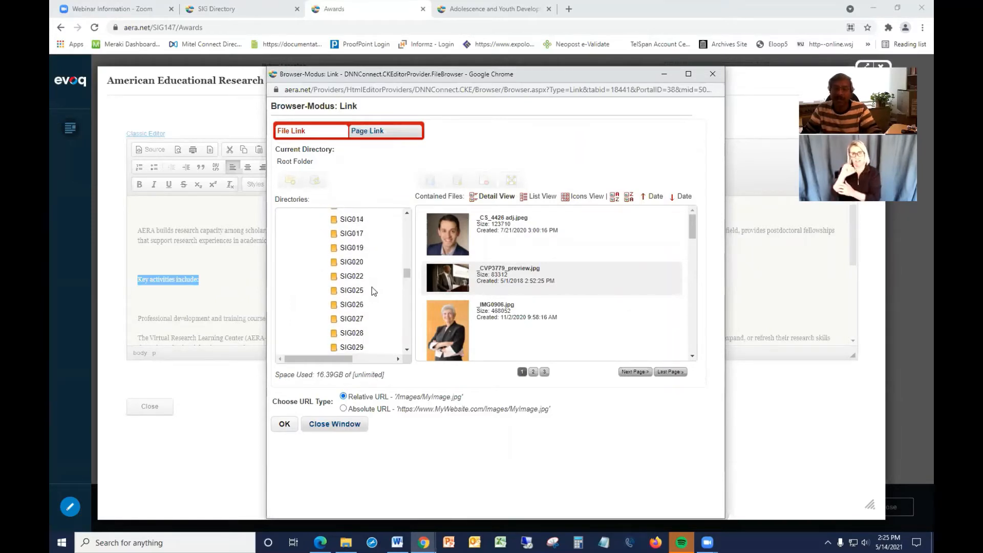
scroll(373, 291, "down", 3)
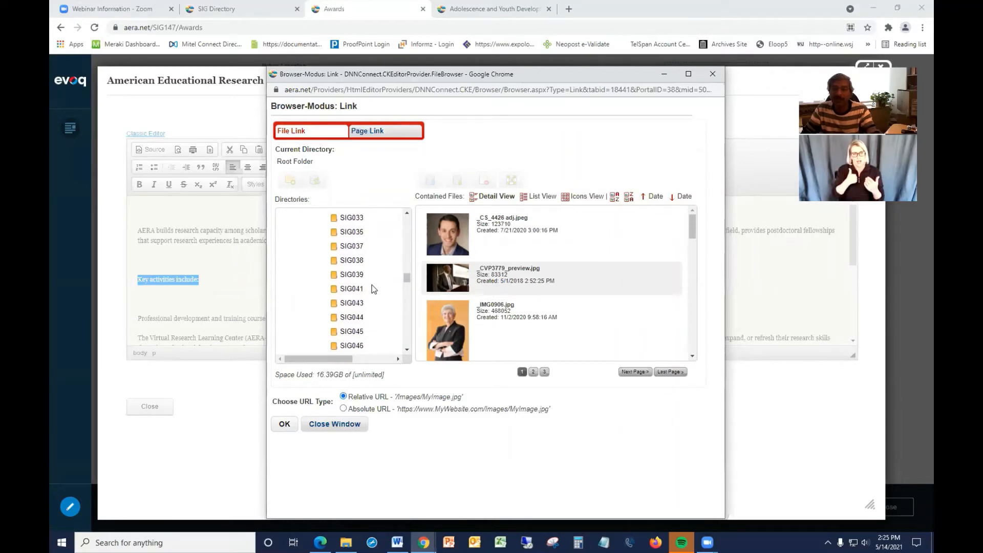
scroll(372, 285, "down", 8)
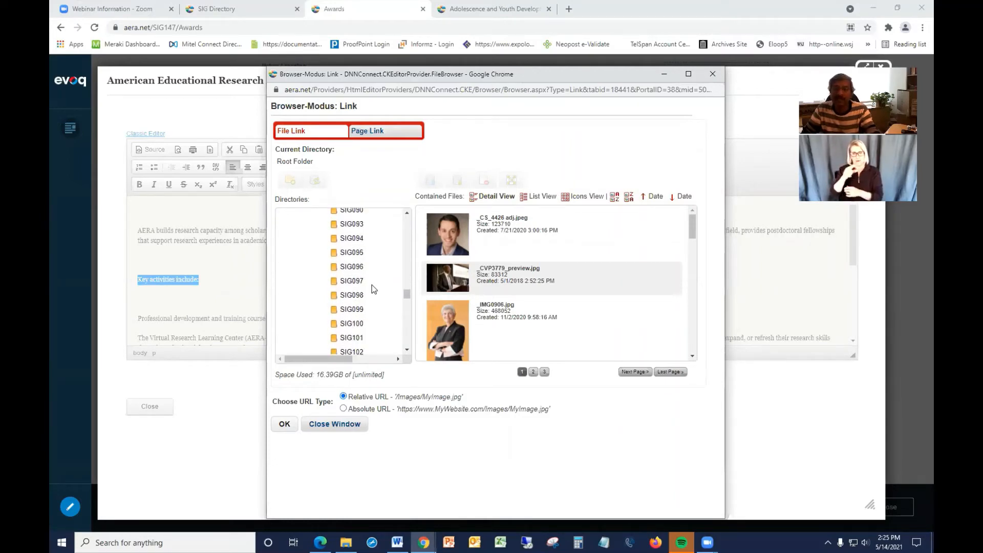
scroll(372, 285, "down", 1)
scroll(372, 285, "down", 5)
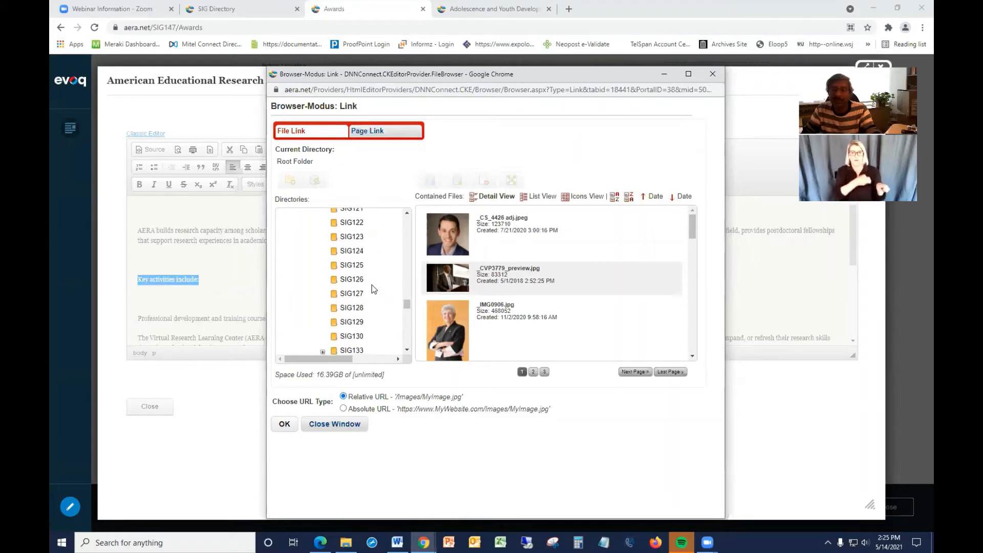
scroll(372, 285, "down", 5)
scroll(371, 284, "down", 2)
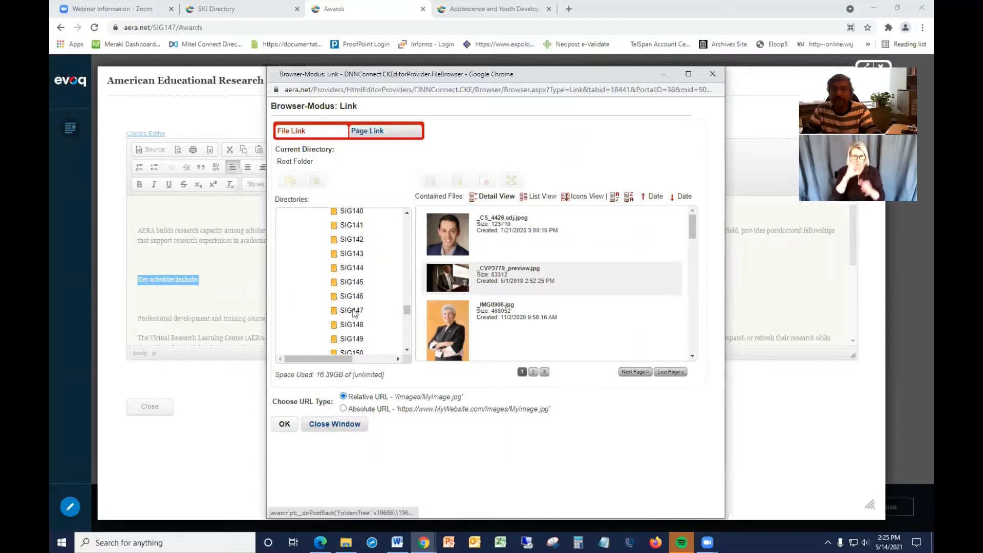
left_click(352, 311)
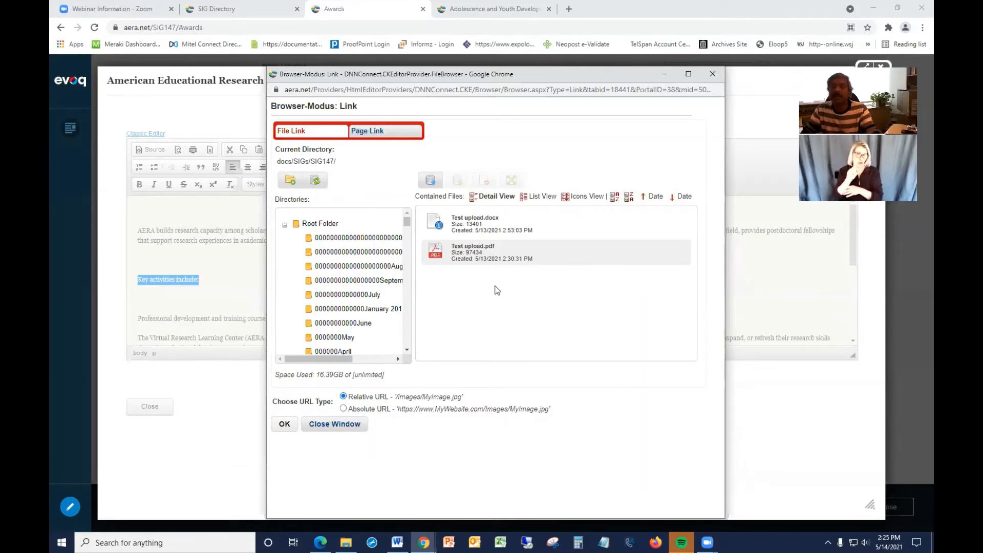
Upload Test upload.pdf from Documents > Instructions > CMS Training Guide > 2021 into the SIG147 folder.
left_click(431, 182)
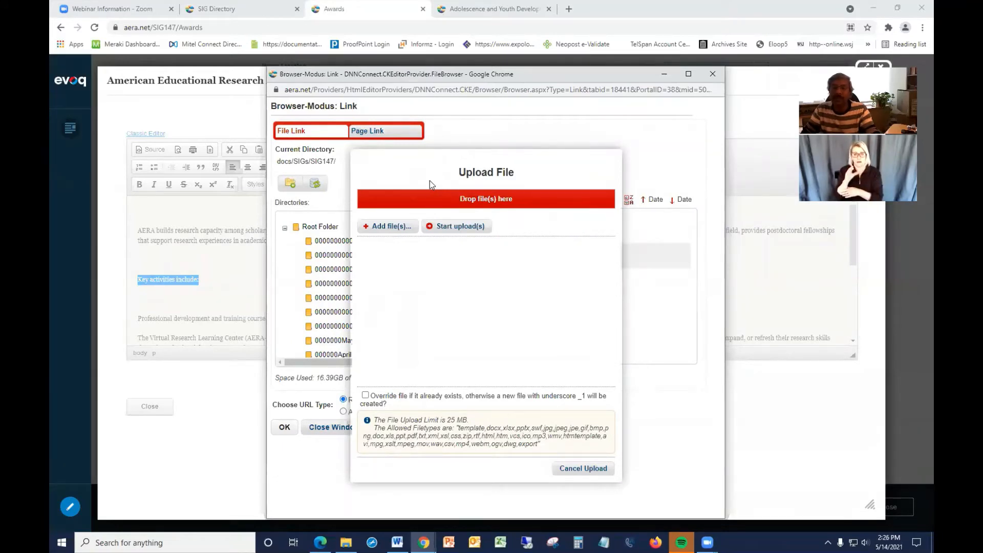
left_click(392, 226)
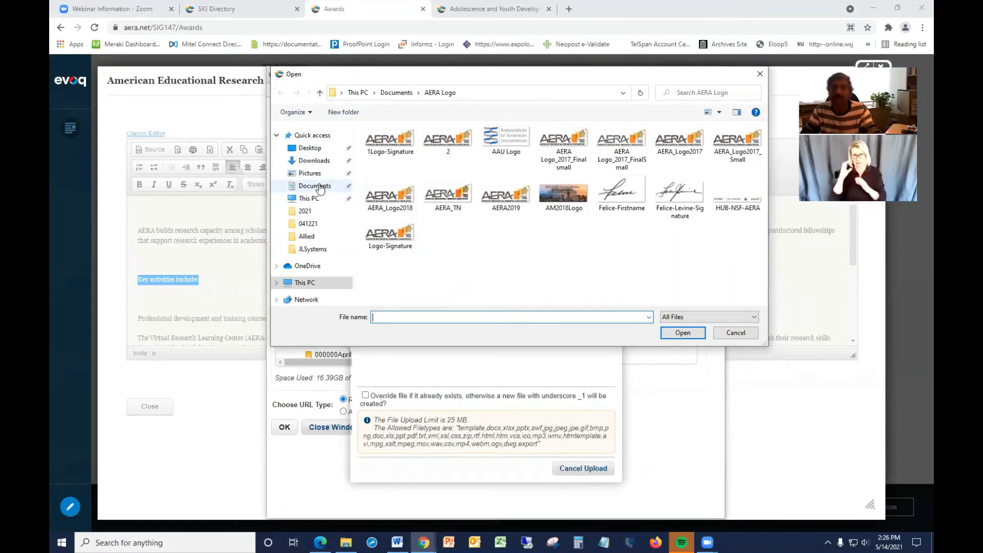
left_click(320, 188)
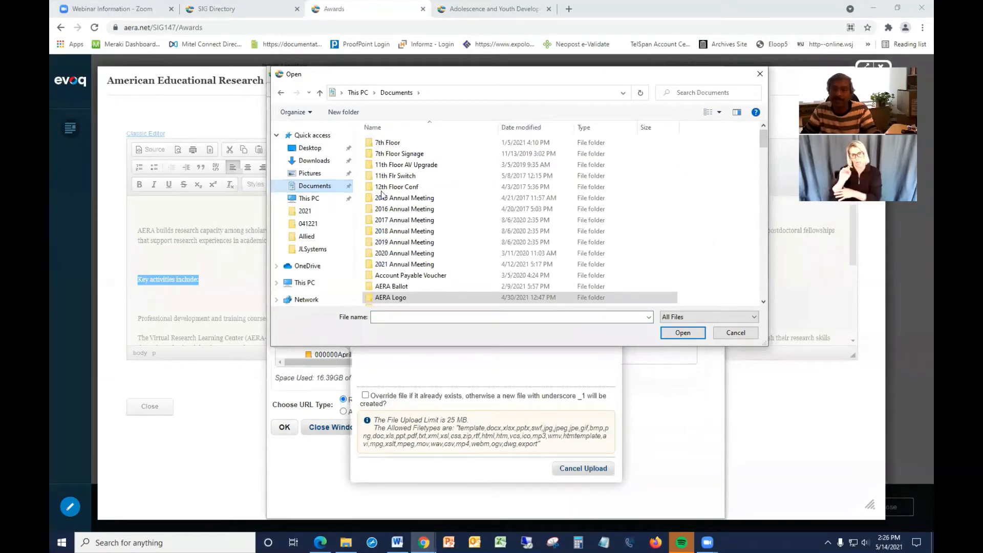
scroll(421, 213, "down", 7)
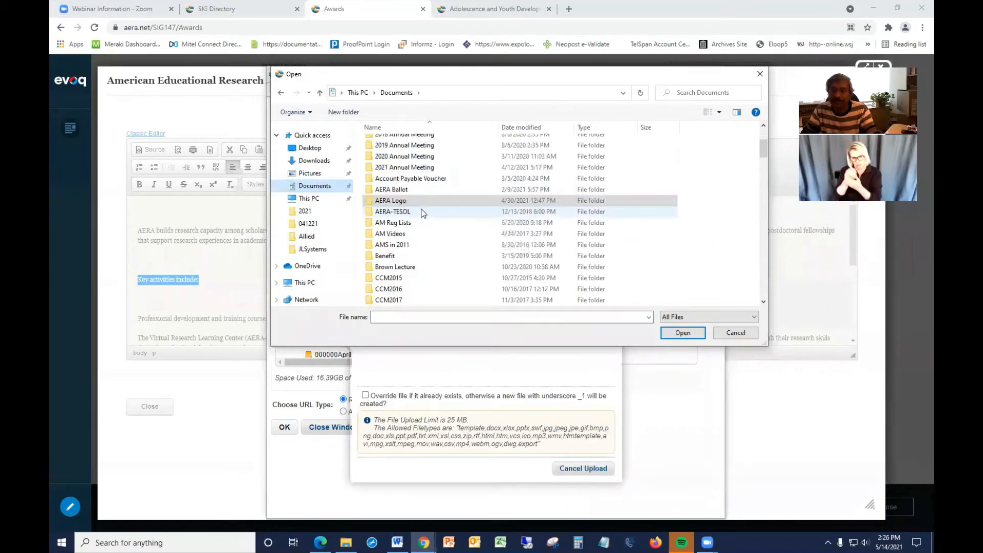
scroll(421, 212, "down", 3)
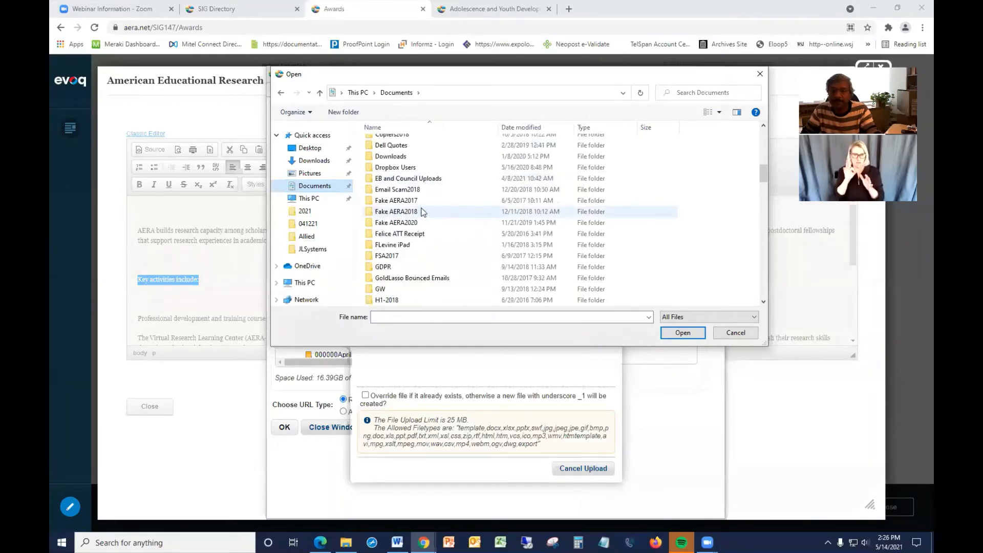
scroll(418, 256, "down", 3)
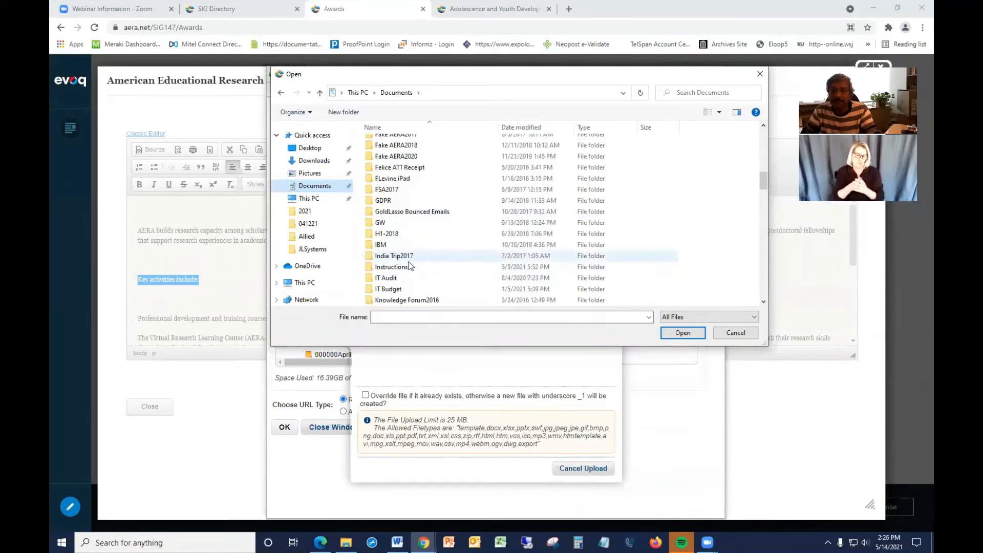
double_click(409, 262)
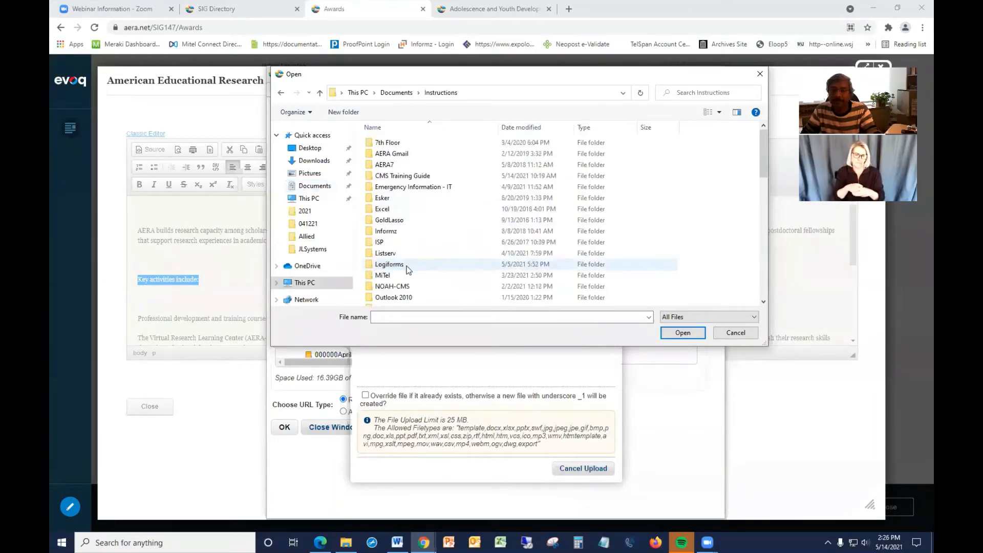
double_click(402, 176)
double_click(392, 165)
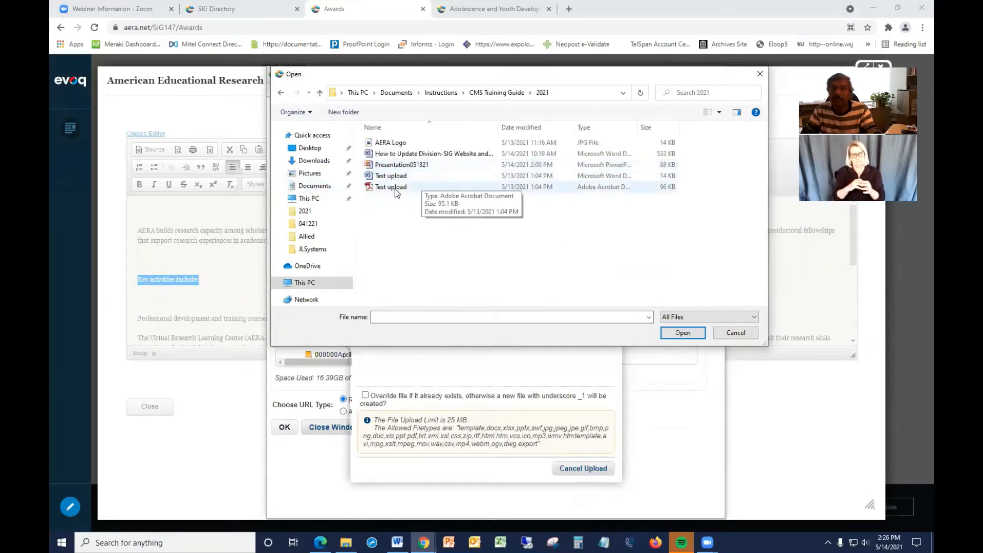
left_click(394, 188)
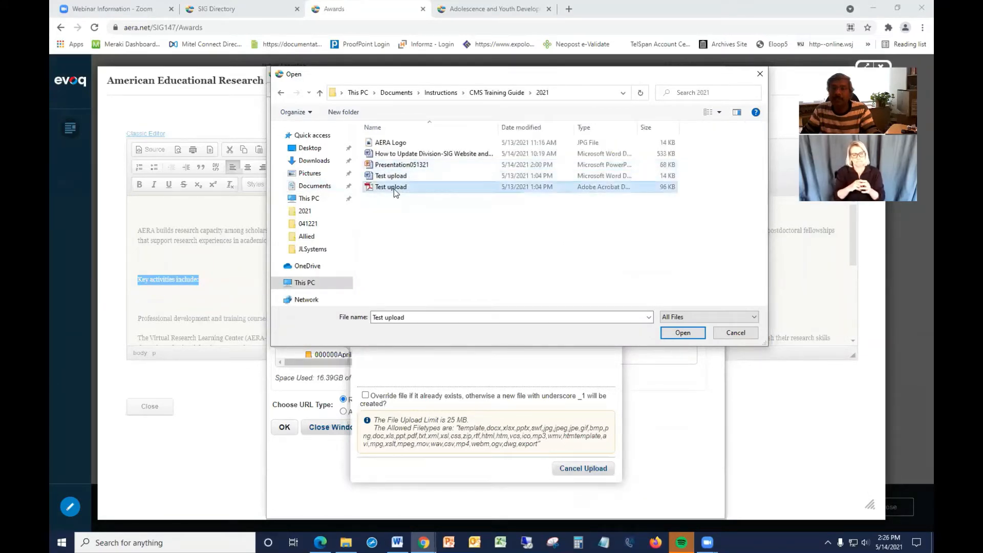
left_click(681, 333)
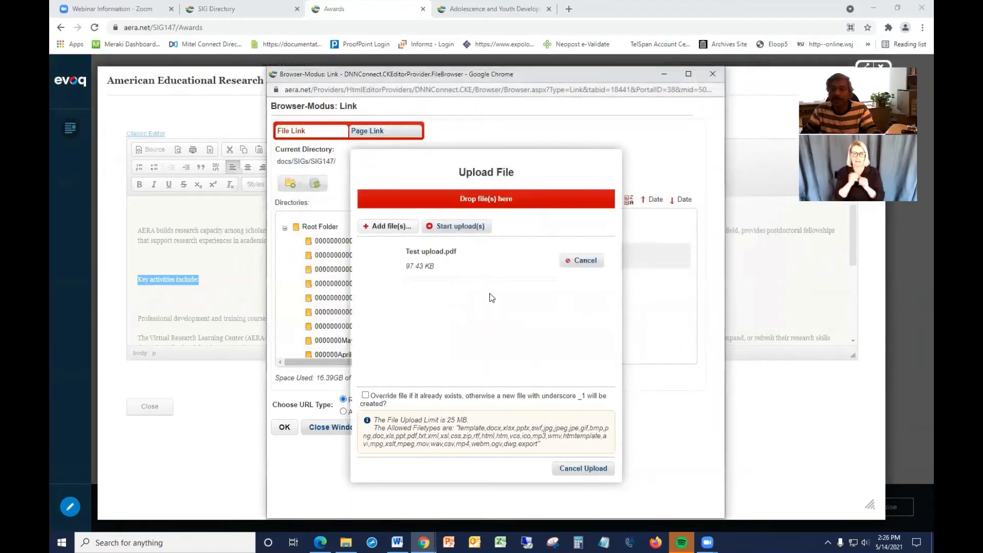
left_click(459, 228)
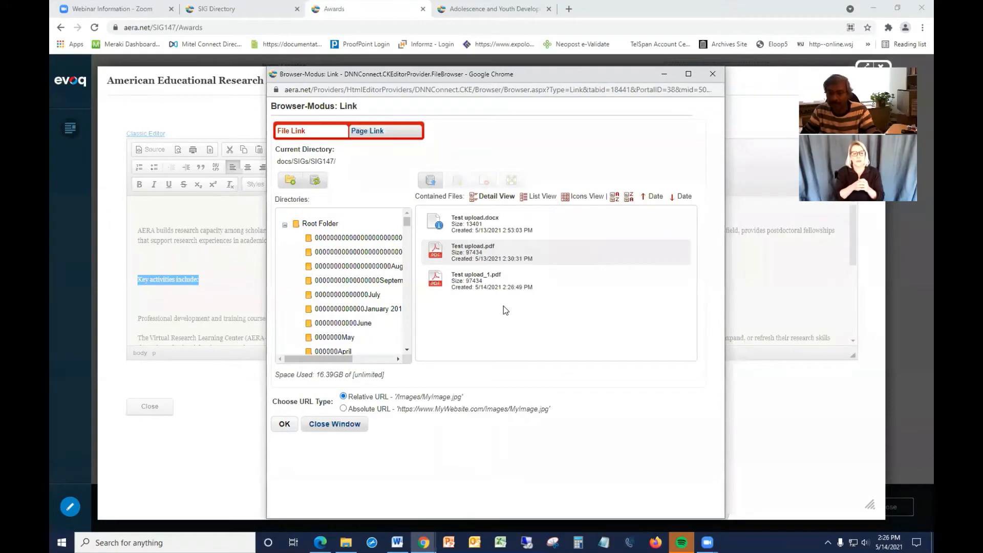
Link the selected text to the uploaded Test upload_1.pdf and set the link target to New Window (_blank).
left_click(464, 283)
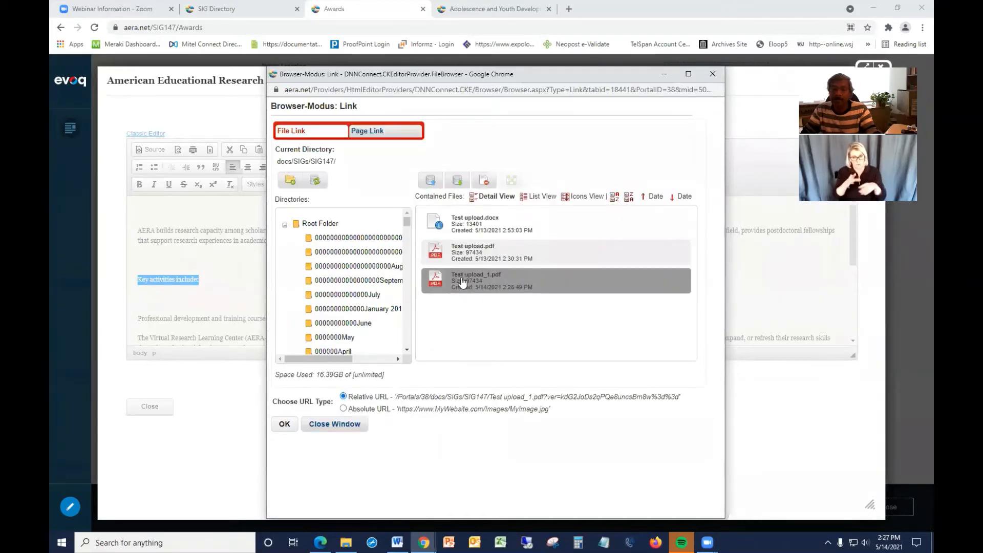
left_click(285, 425)
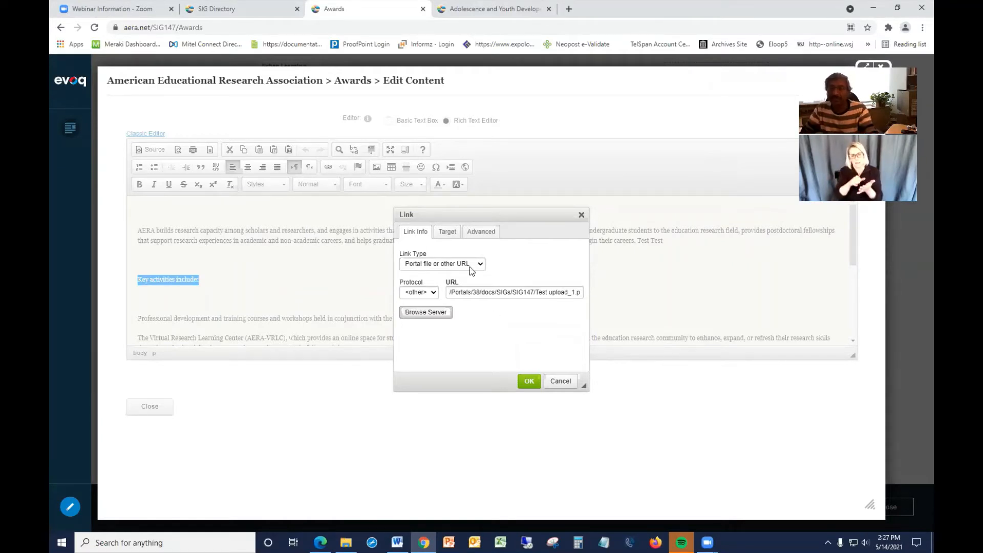
left_click(448, 232)
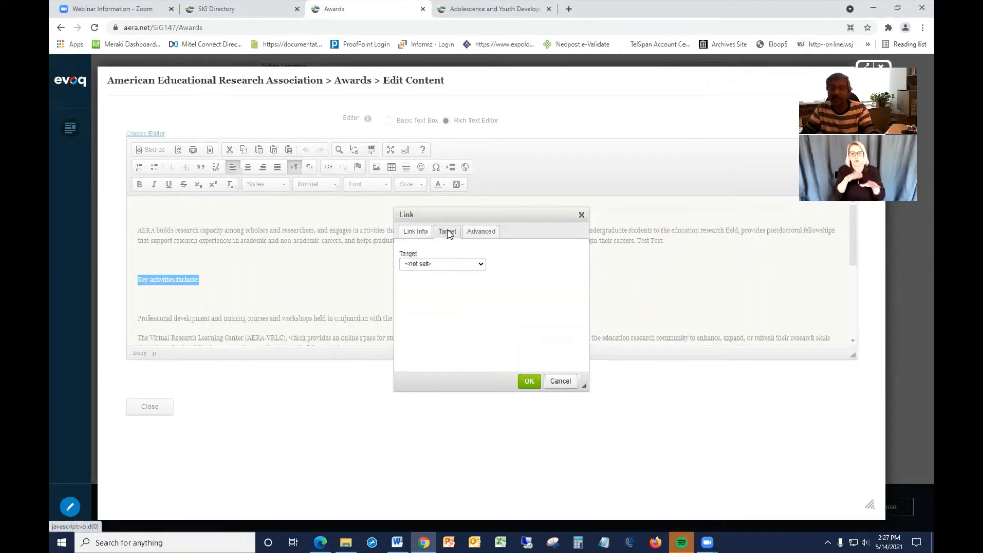
left_click(438, 264)
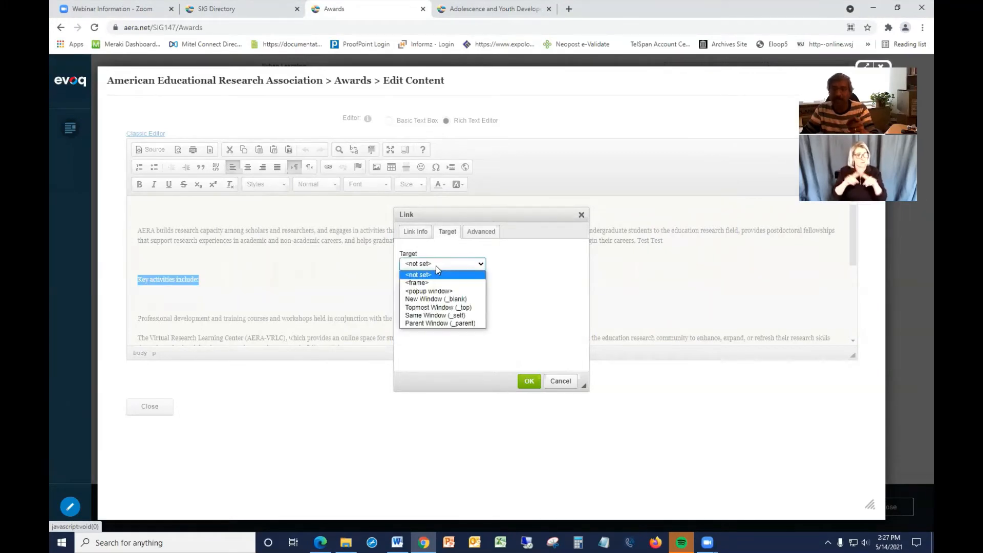
left_click(439, 300)
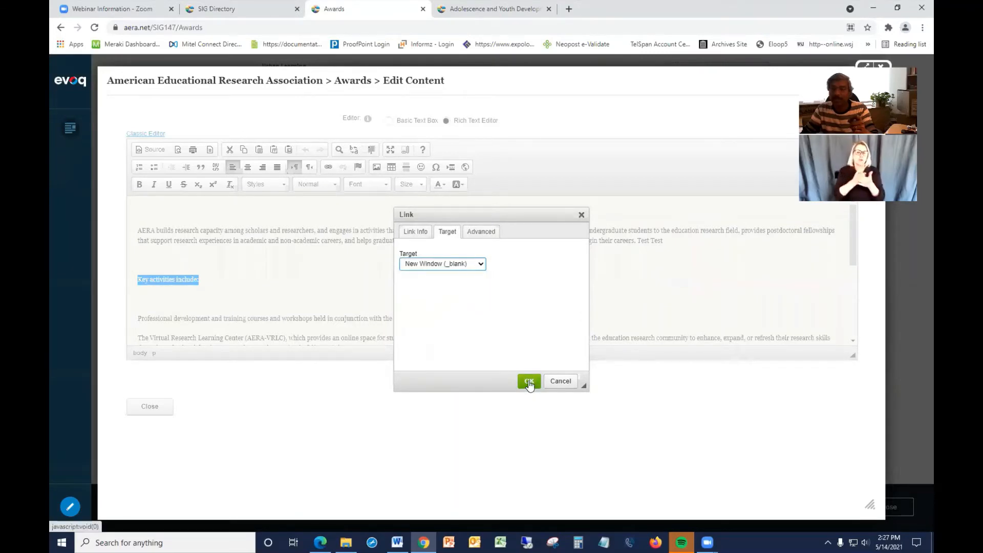
Change the link target back to <not set> and apply the link.
left_click(442, 266)
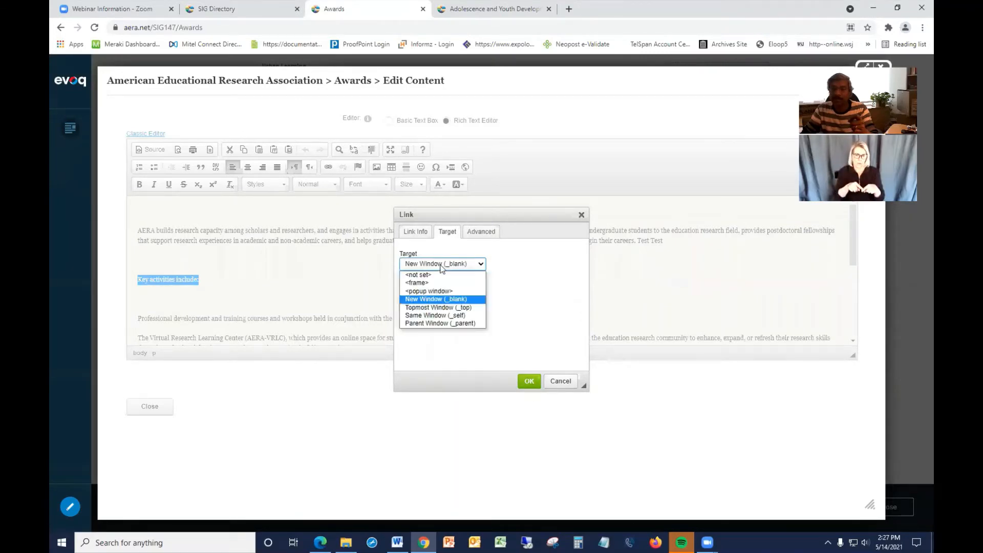
left_click(429, 275)
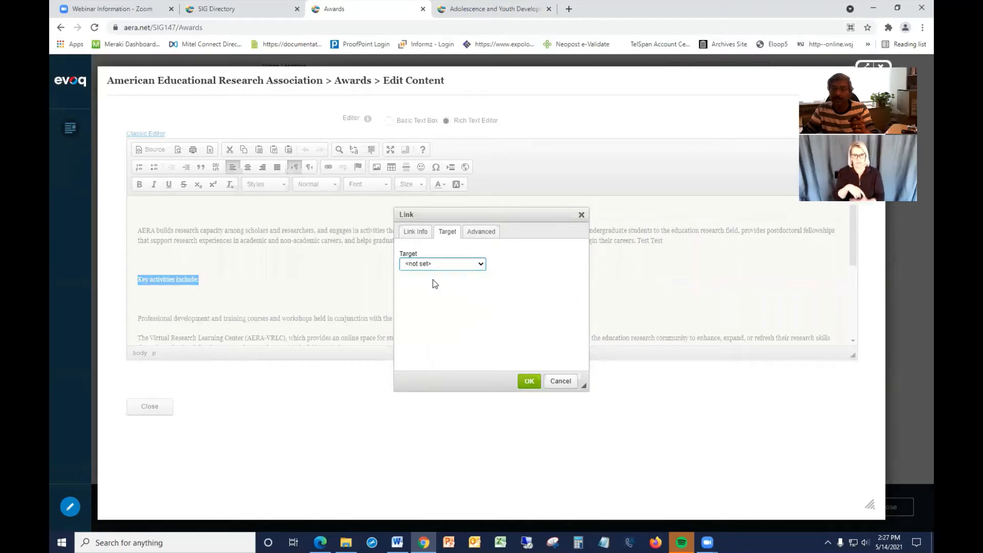
left_click(530, 384)
left_click(221, 294)
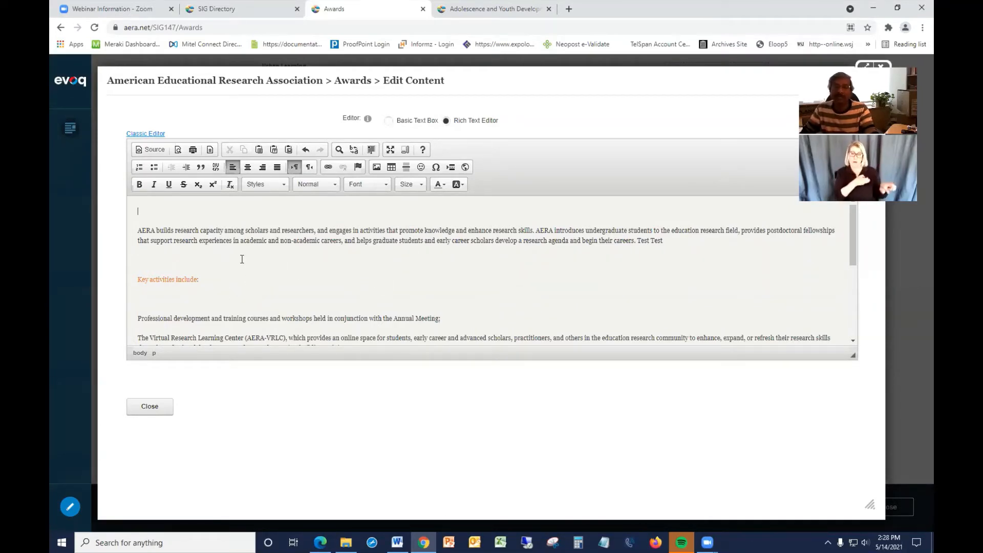
Open a new link's server file browser and navigate to the images > SIGS > SIG147 folder.
left_click(328, 168)
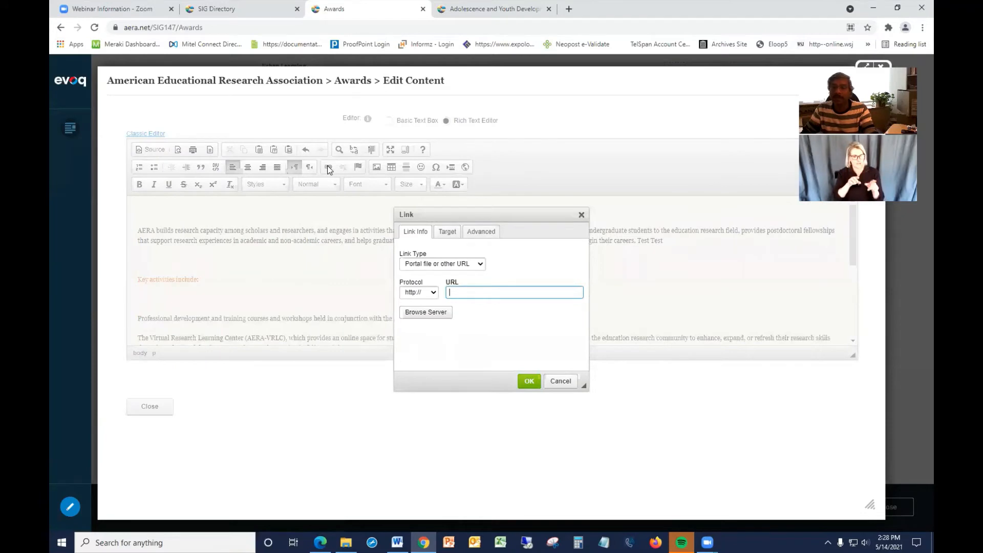
left_click(429, 318)
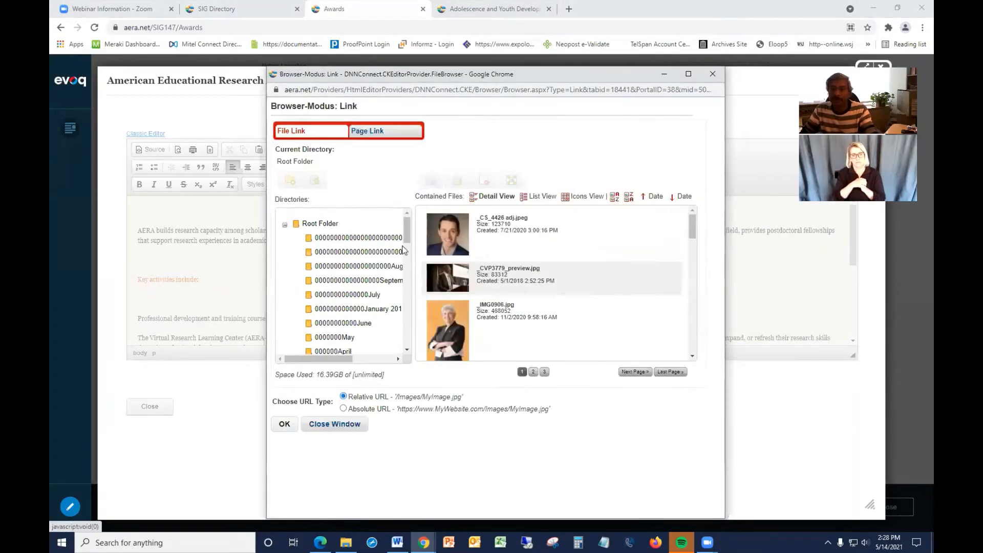
left_click_drag(407, 234, 409, 305)
left_click(297, 295)
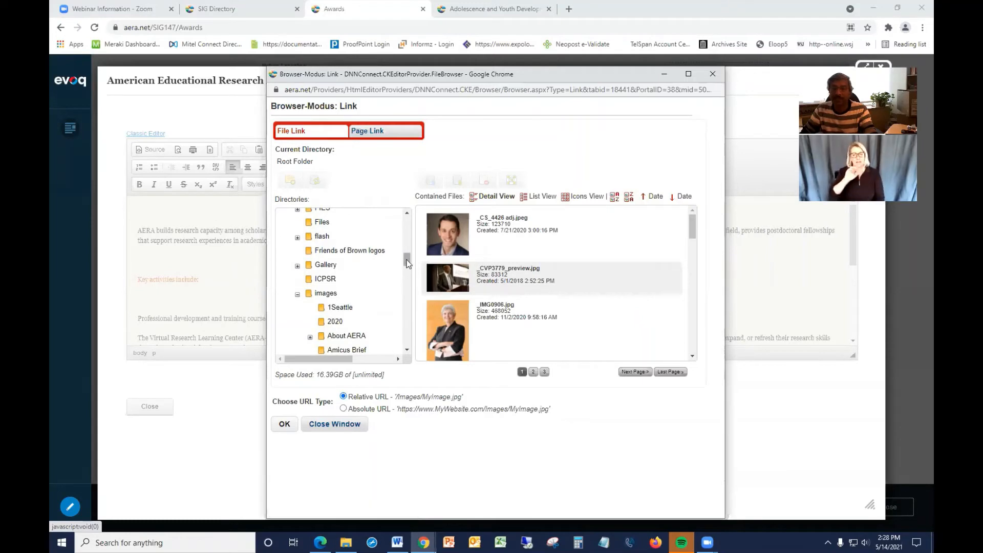
left_click_drag(409, 262, 408, 265)
left_click_drag(408, 267, 407, 277)
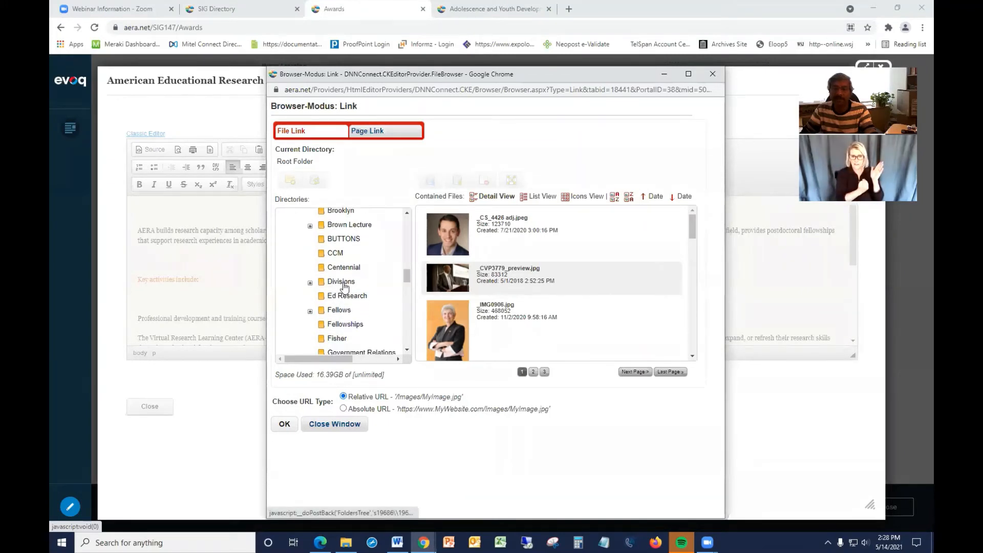
left_click_drag(408, 280, 408, 319)
left_click(310, 237)
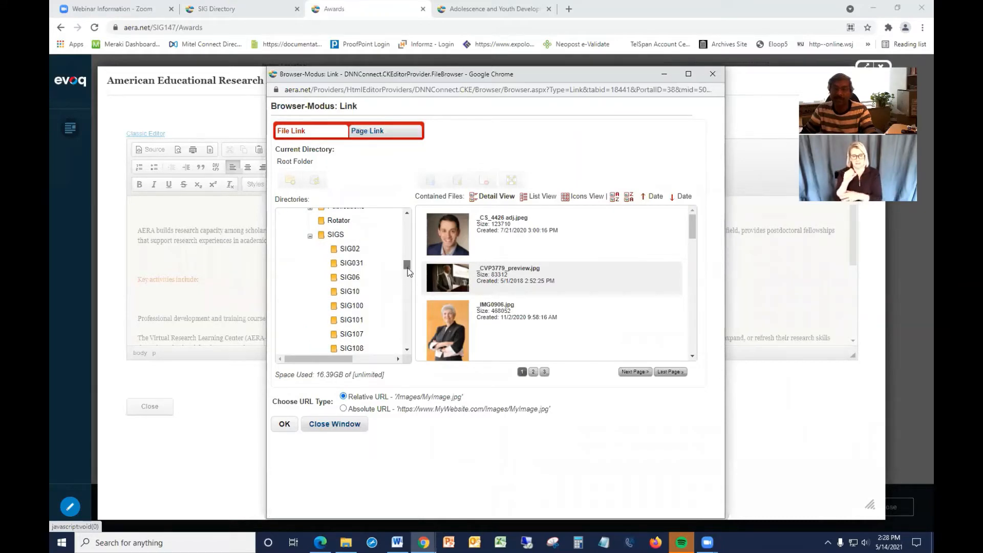
left_click_drag(408, 270, 409, 286)
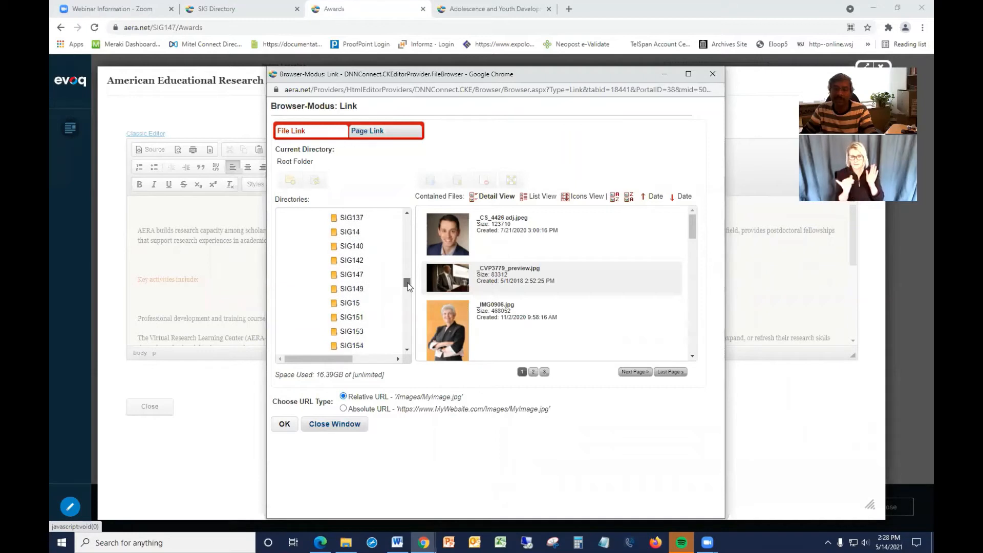
left_click(347, 277)
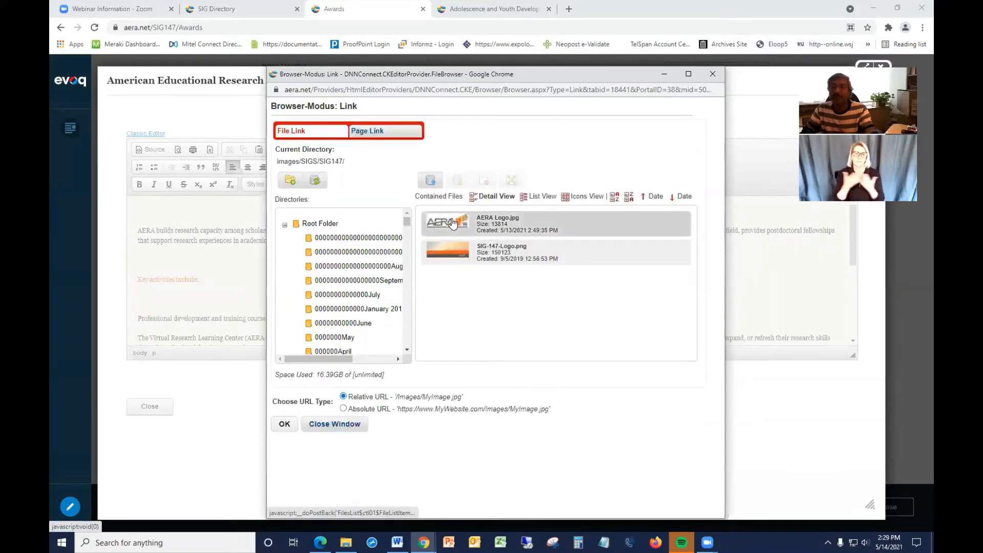
Upload AERA Logo.jpg from Documents > Instructions > CMS Training Guide > 2021 into the SIG147 folder.
left_click(433, 184)
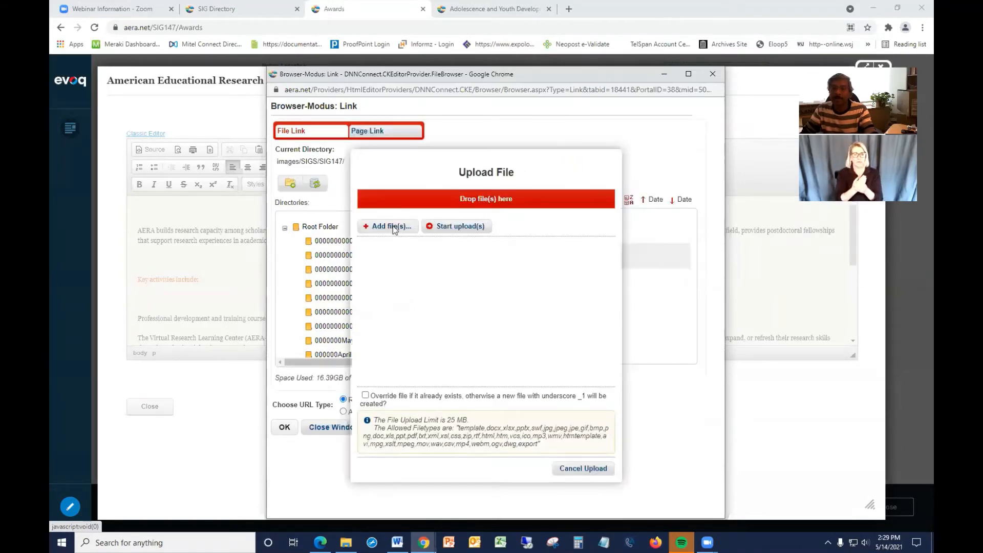
left_click(393, 227)
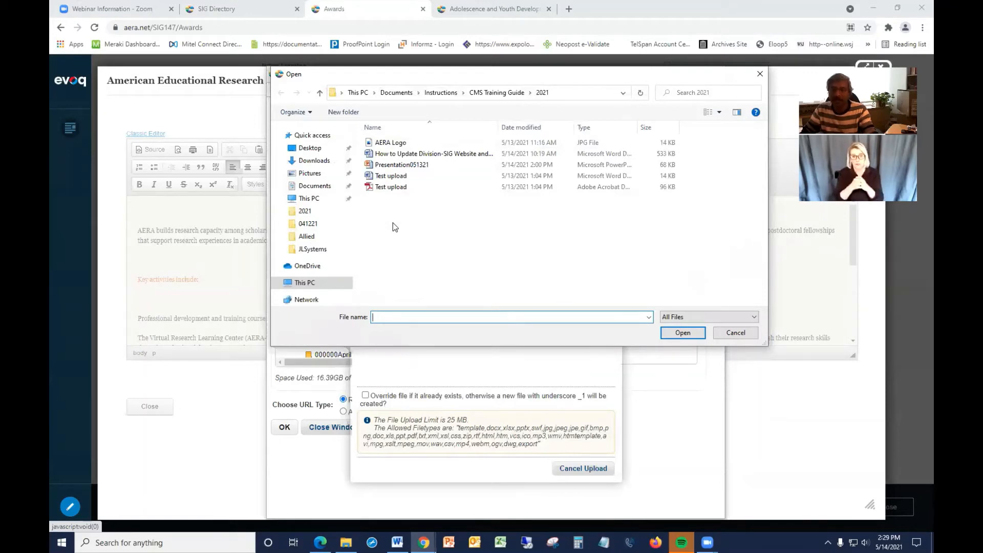
left_click(393, 145)
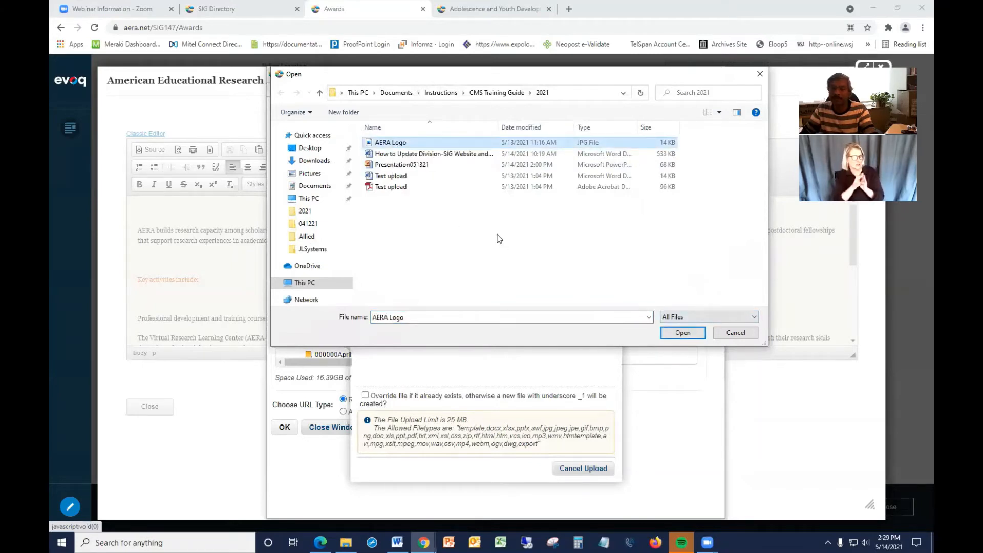
left_click(679, 335)
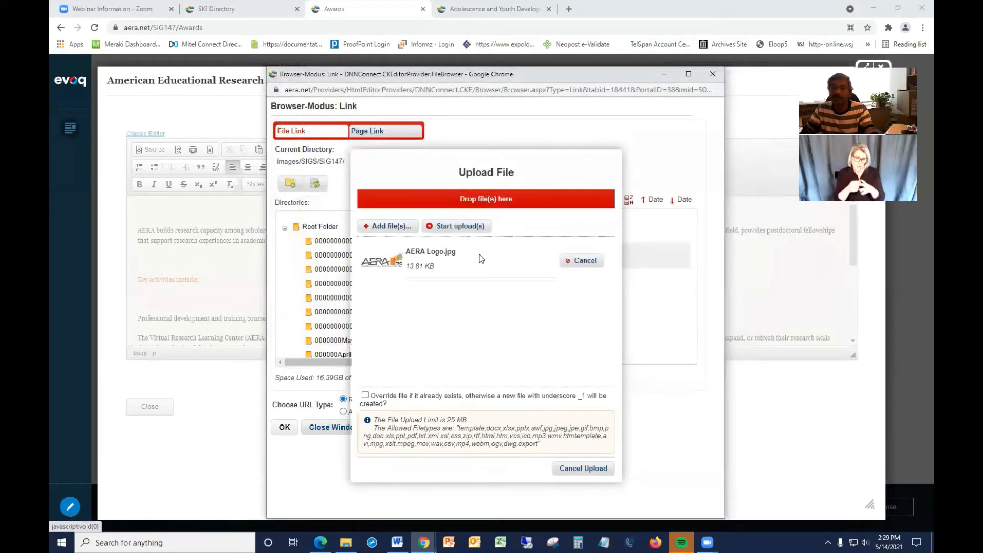
left_click(461, 227)
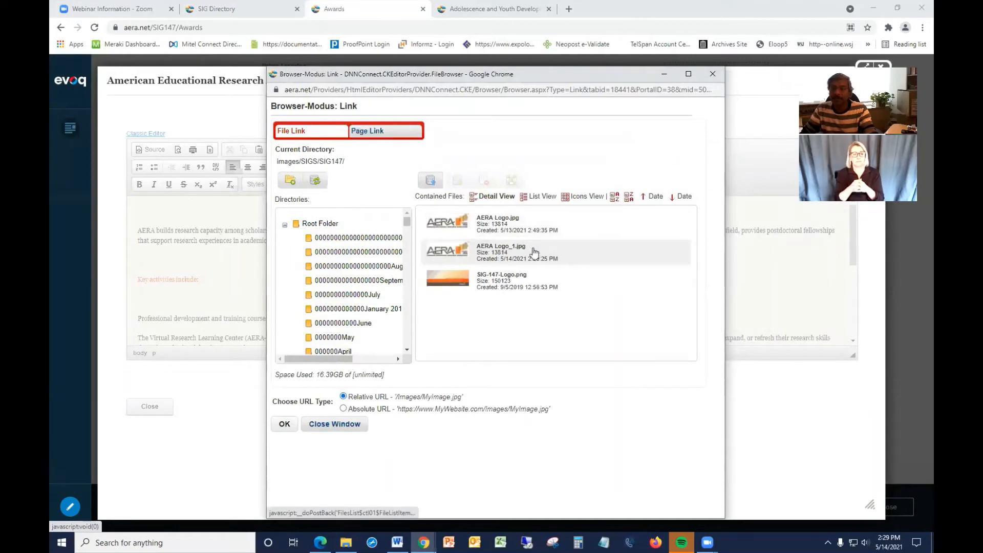
Pick AERA Logo_1.jpg as the link's file, then cancel the link dialog.
left_click(499, 255)
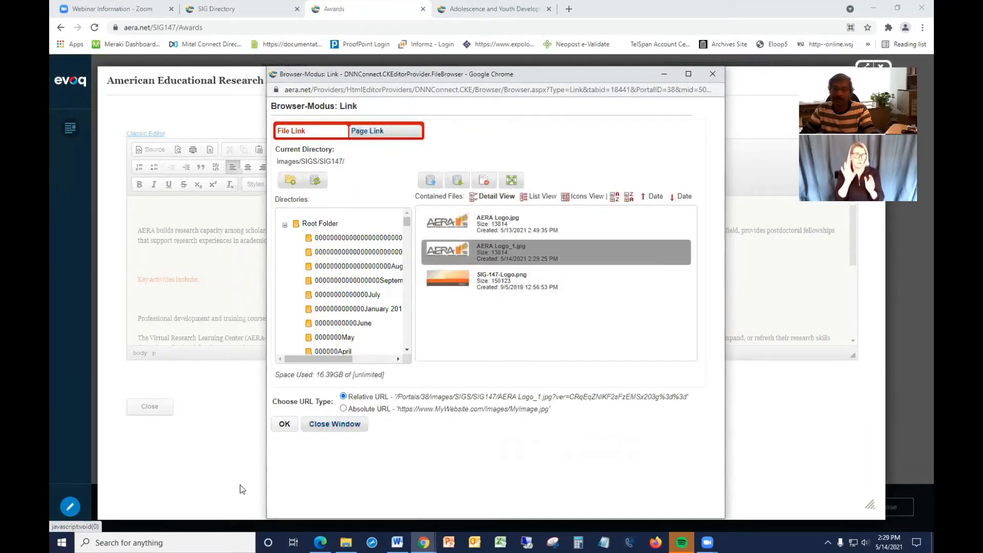
left_click(285, 425)
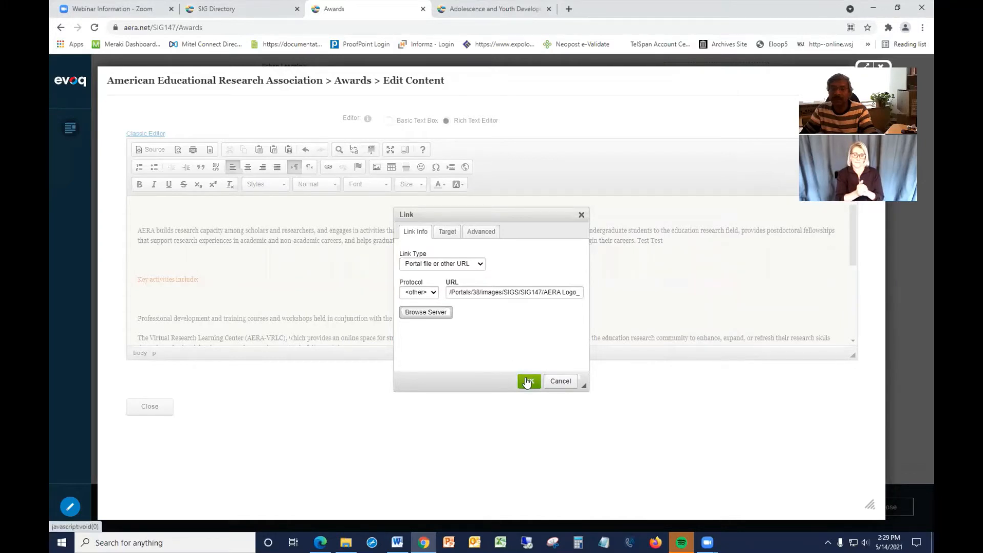
left_click(561, 382)
left_click(544, 102)
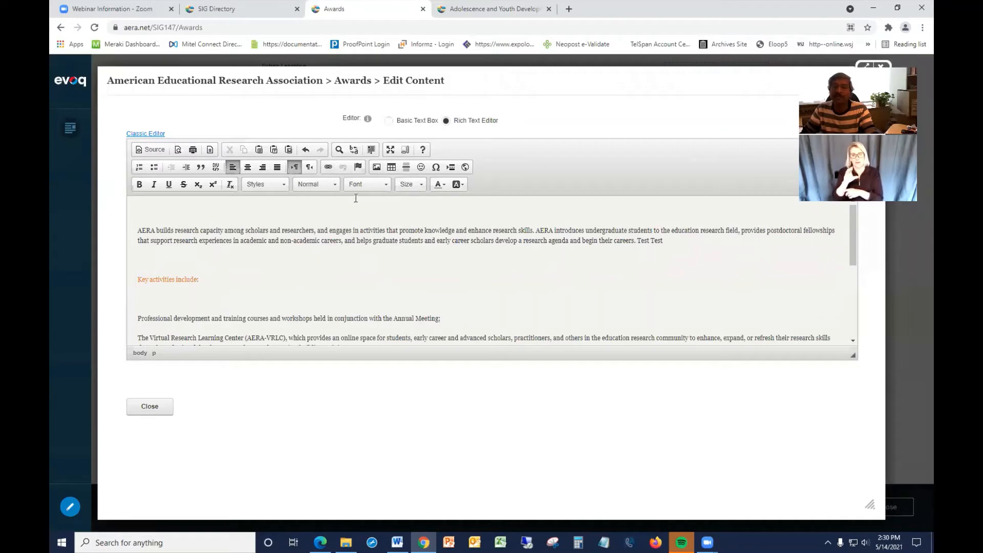
Open the Image dialog's server browser and navigate to the images > SIGS > SIG147 folder.
left_click(377, 166)
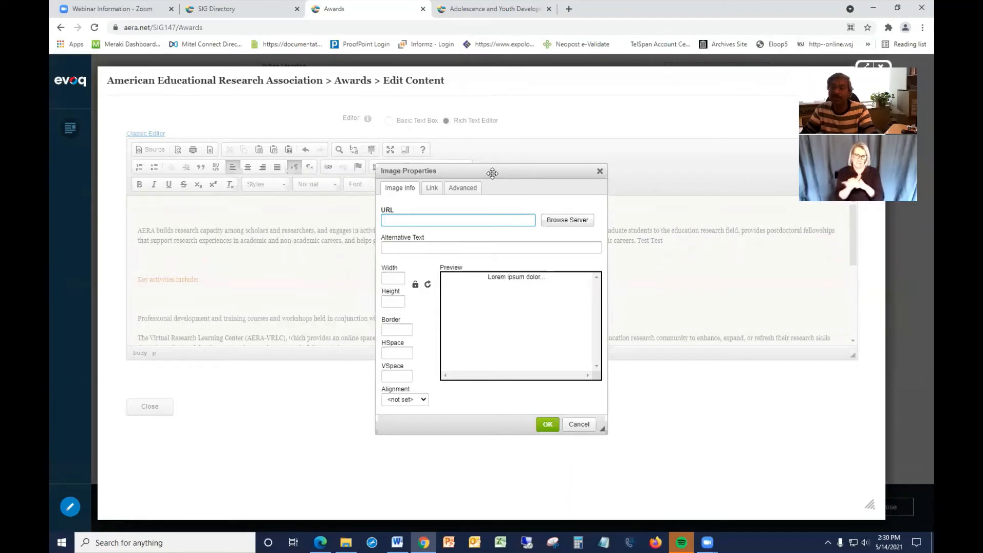
left_click(556, 222)
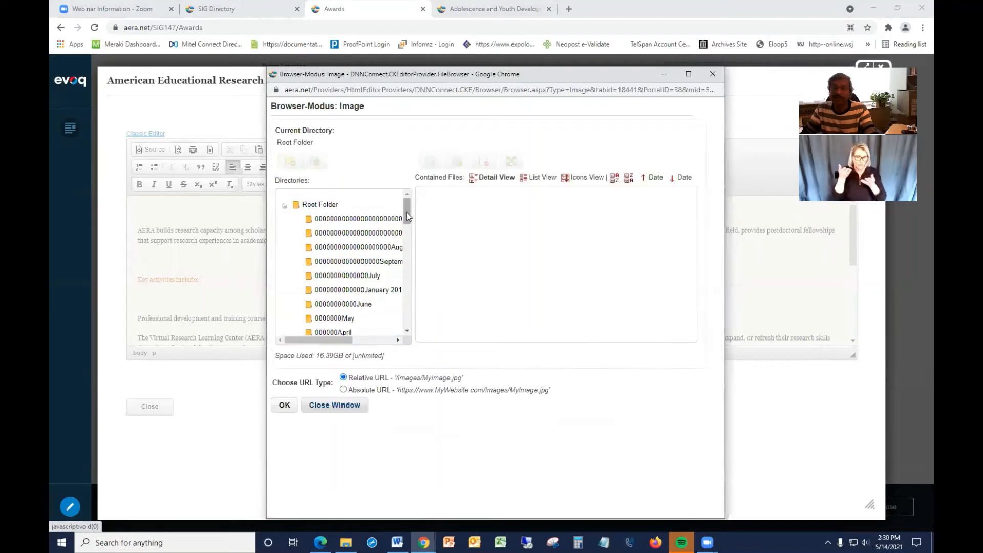
left_click_drag(409, 216, 412, 278)
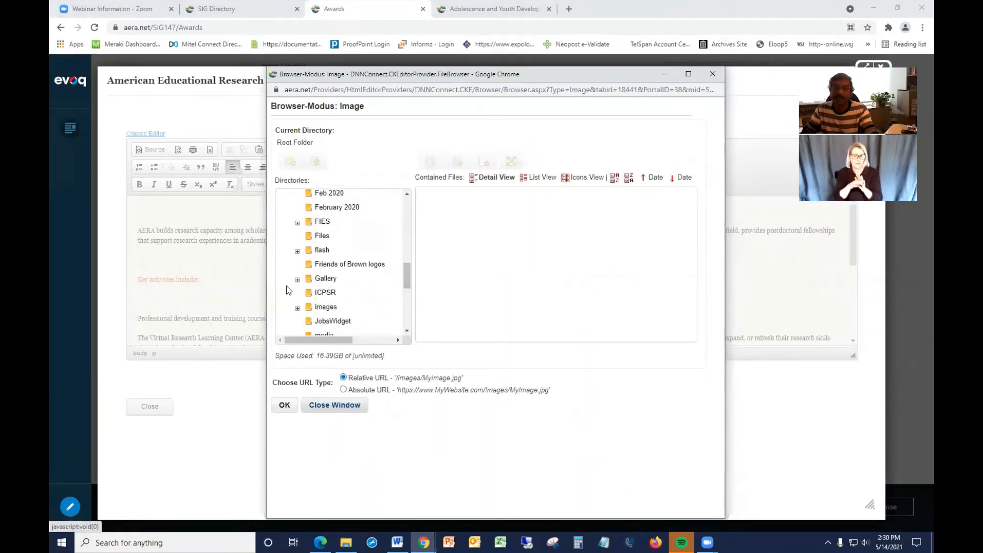
left_click(298, 308)
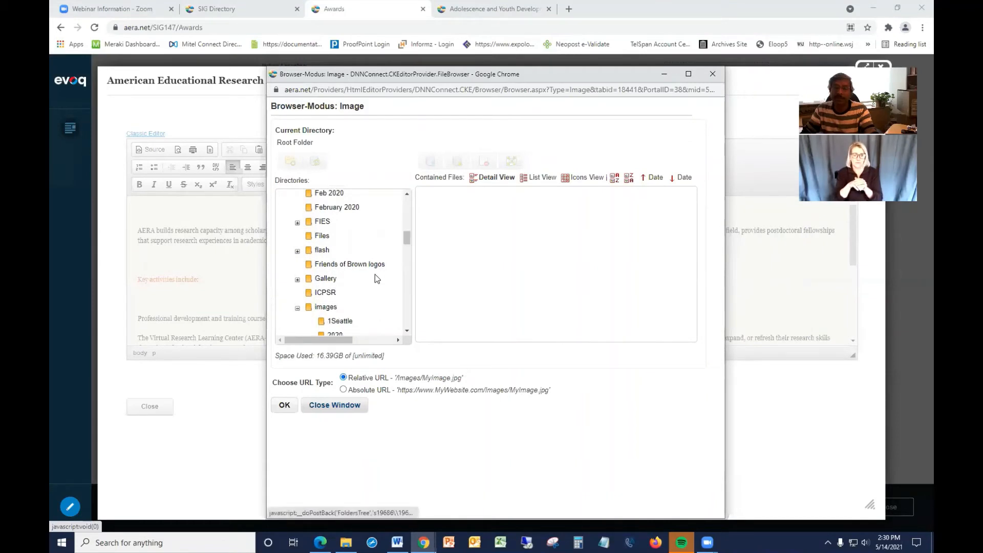
left_click_drag(408, 238, 409, 302)
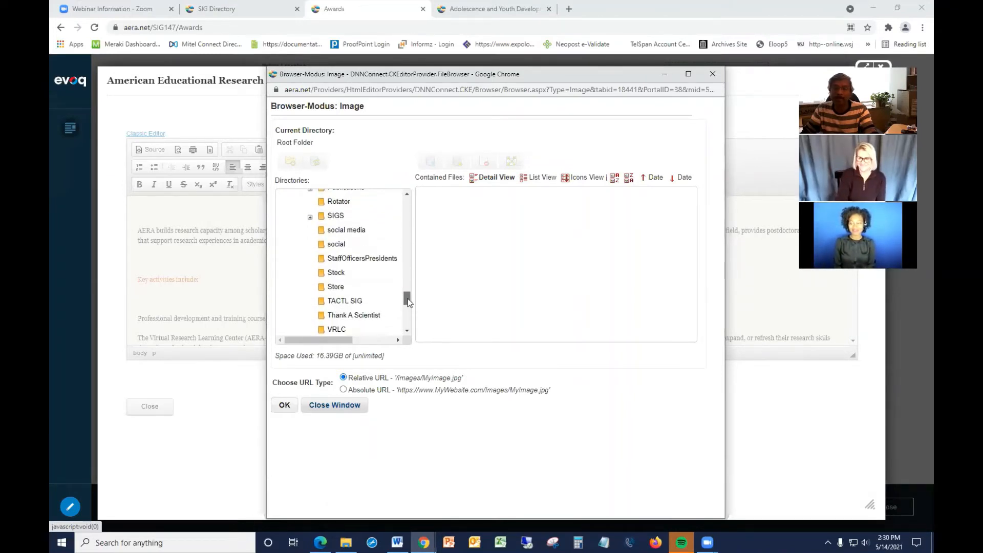
left_click(309, 217)
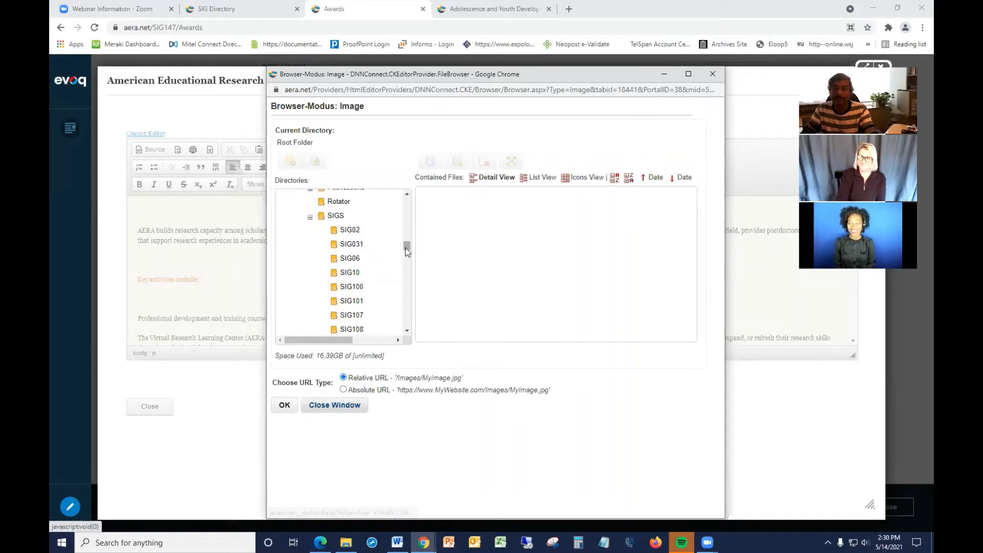
left_click_drag(408, 251, 408, 268)
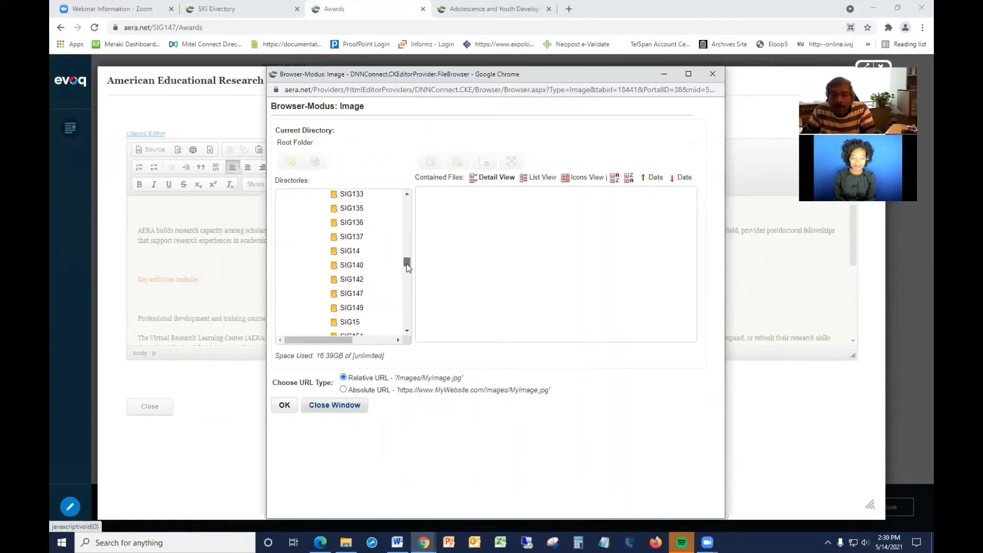
left_click(353, 294)
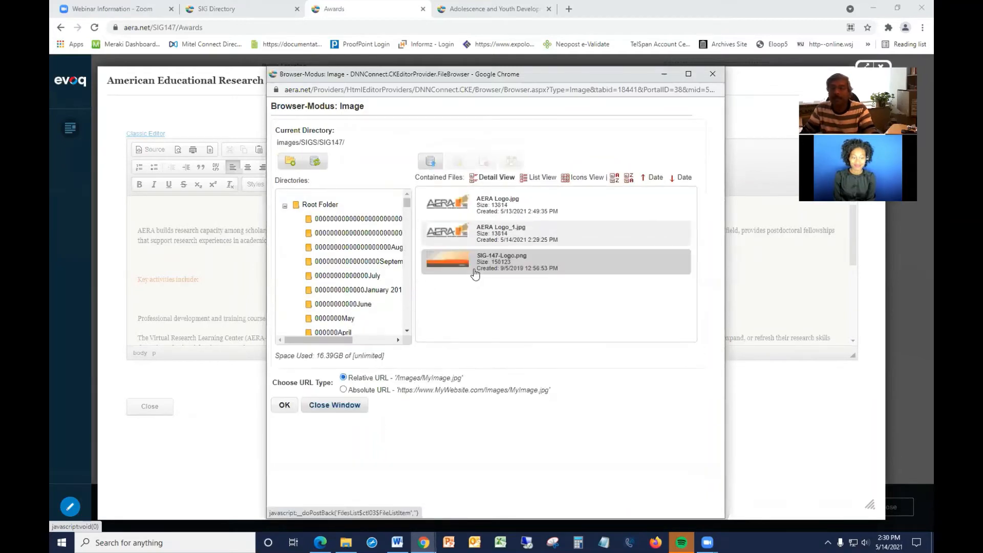
Upload AERA Logo.jpg from the 2021 CMS Training Guide folder into the SIG147 image folder.
left_click(431, 160)
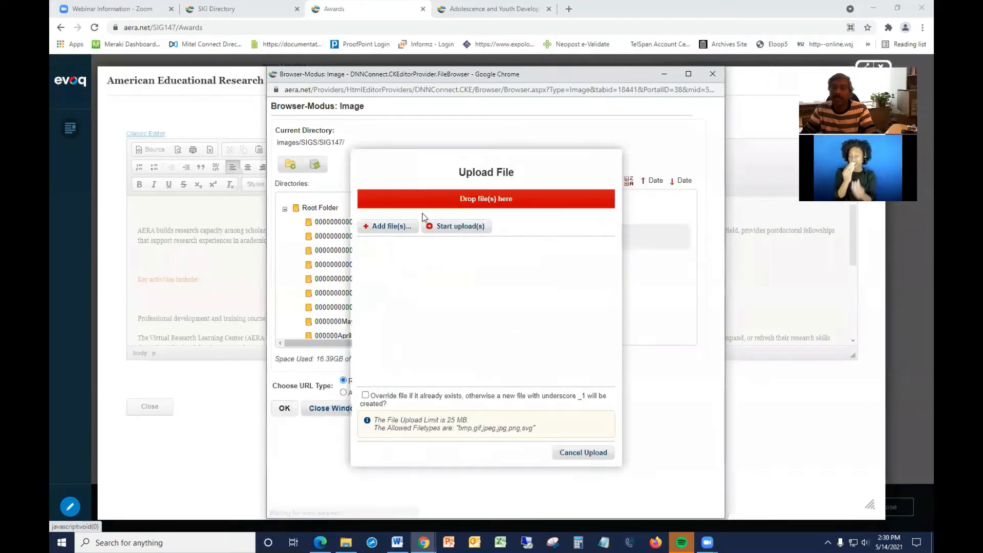
left_click(388, 227)
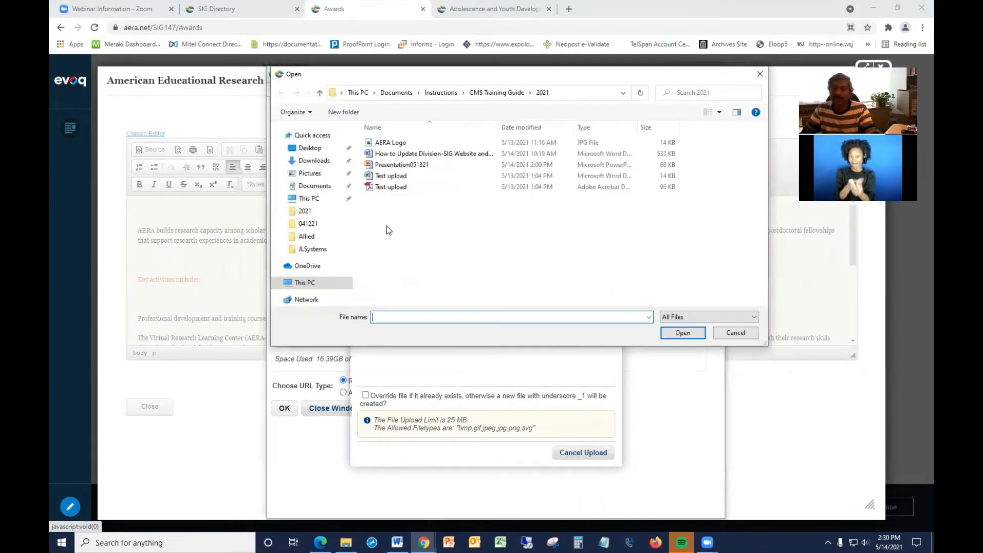
left_click(398, 144)
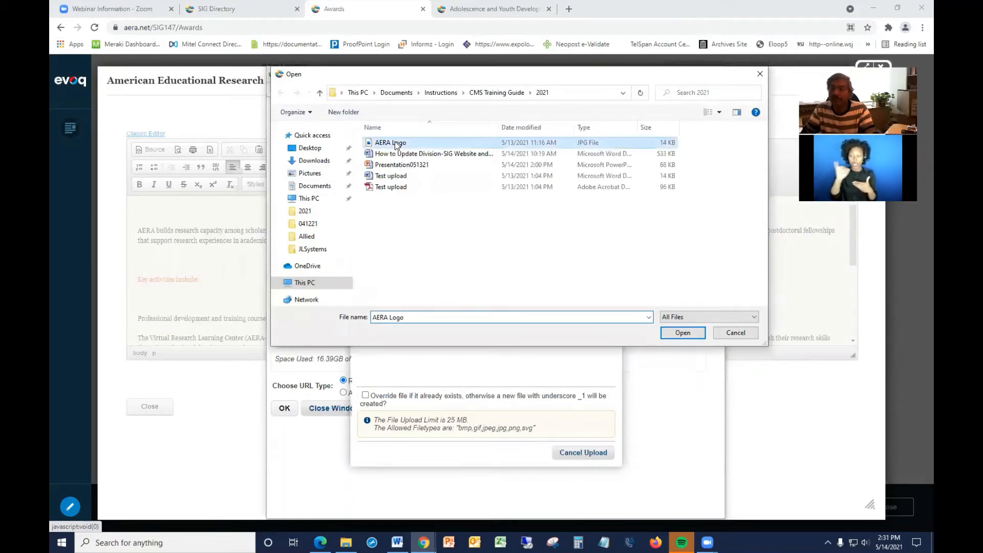
left_click(684, 335)
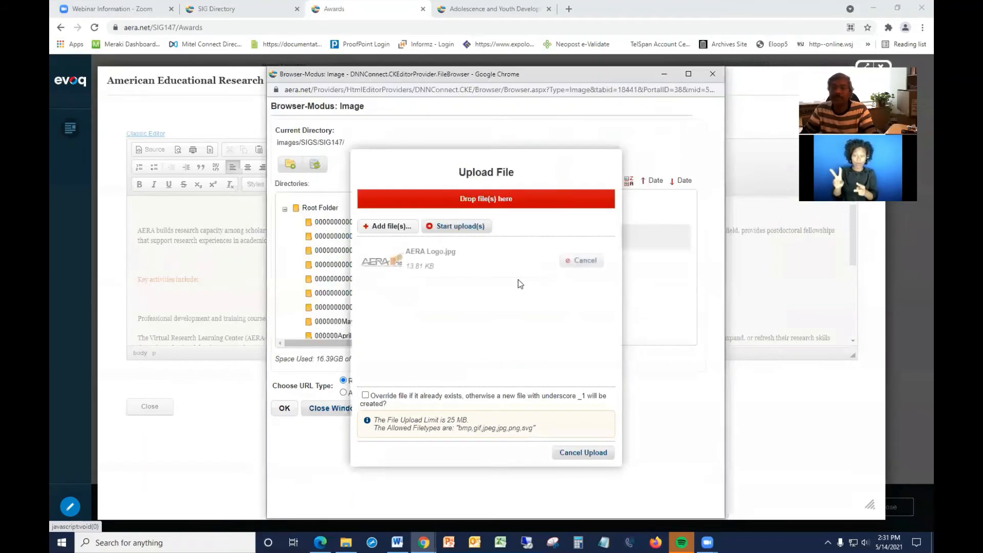
left_click(456, 227)
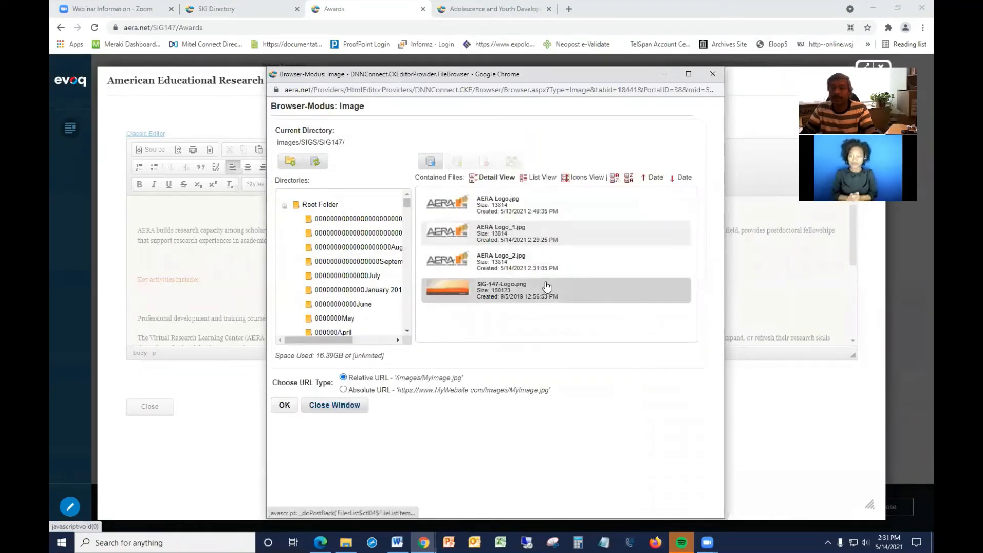
Insert AERA Logo_2.jpg as an image with width 300 into the content and close the editor.
left_click(498, 263)
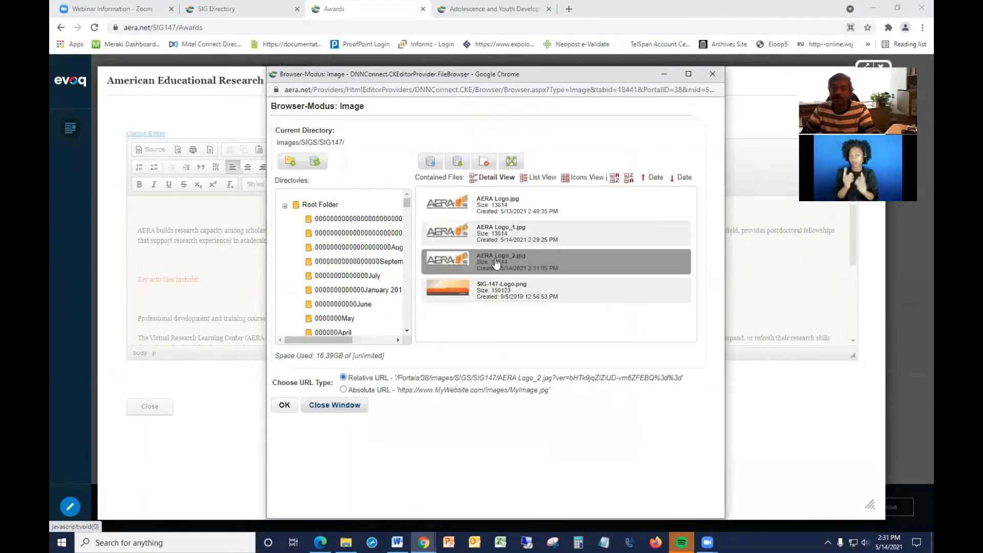
left_click(285, 405)
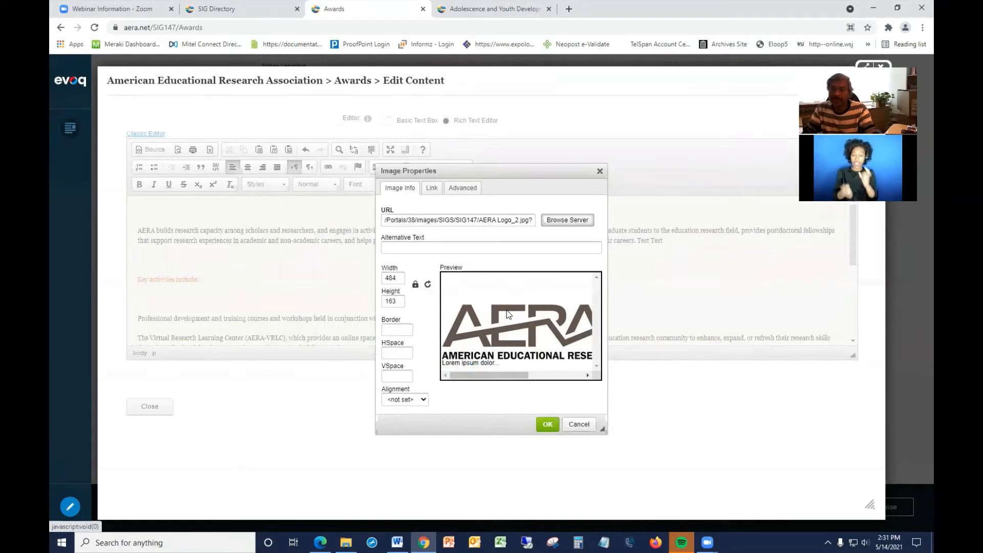
left_click(403, 280)
key("BackSpace")
key("BackSpace")
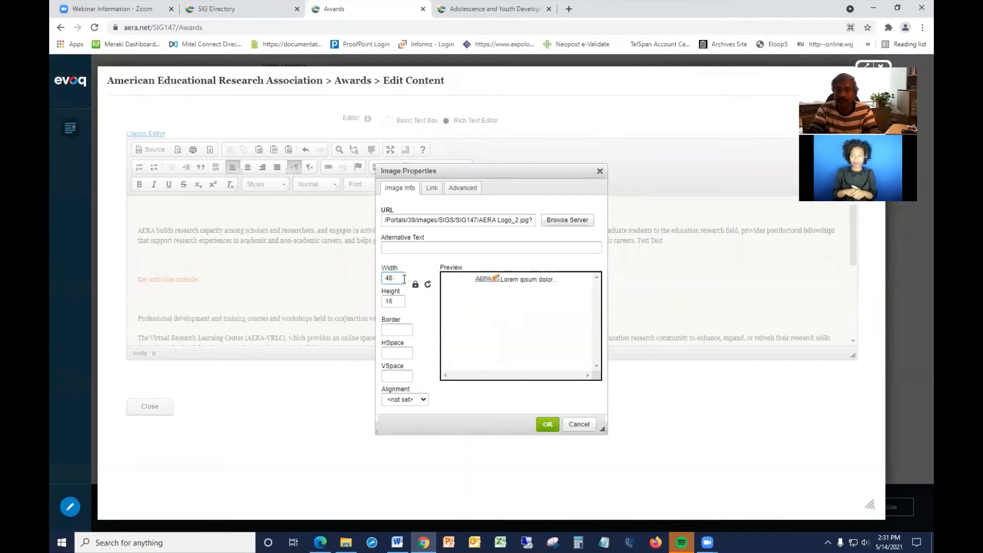
key("BackSpace")
type("3")
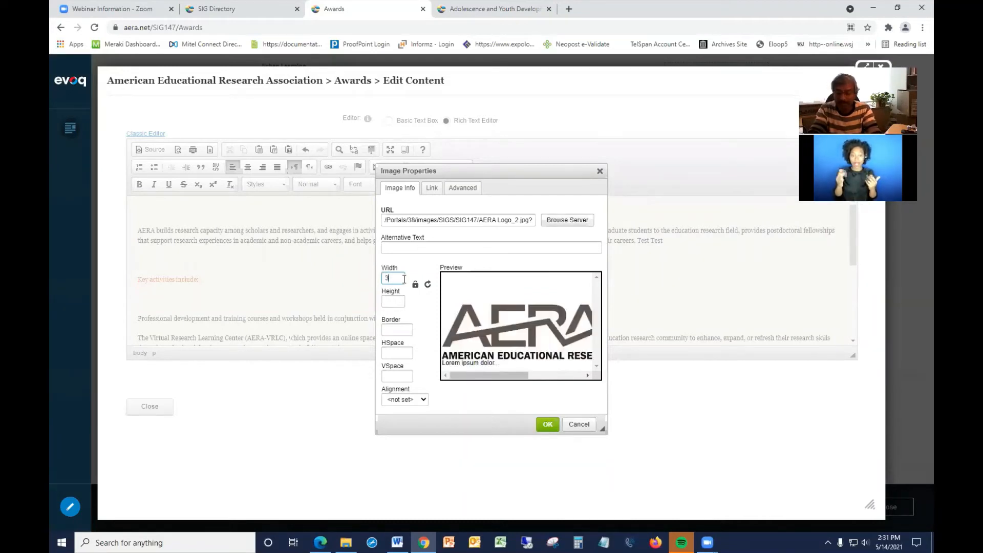
type("00")
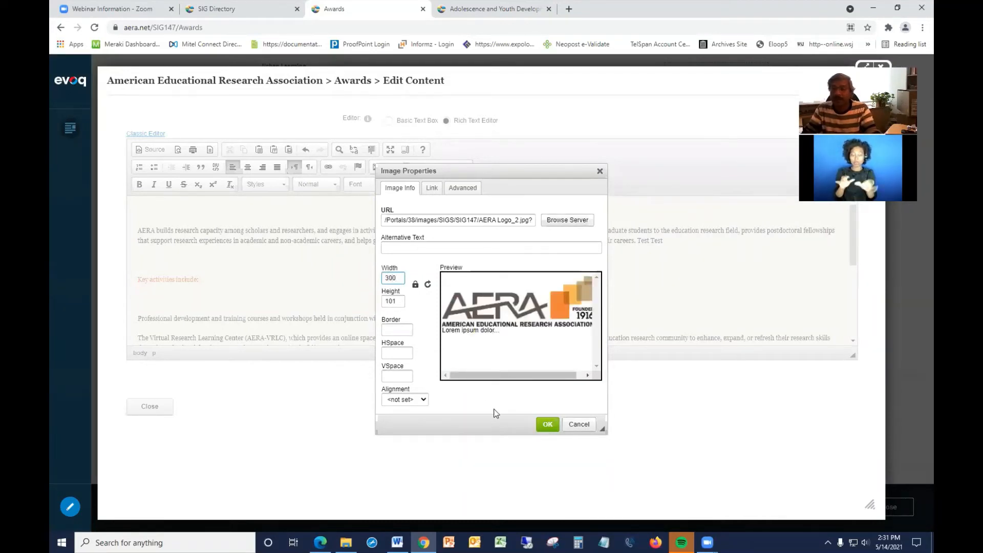
left_click(548, 425)
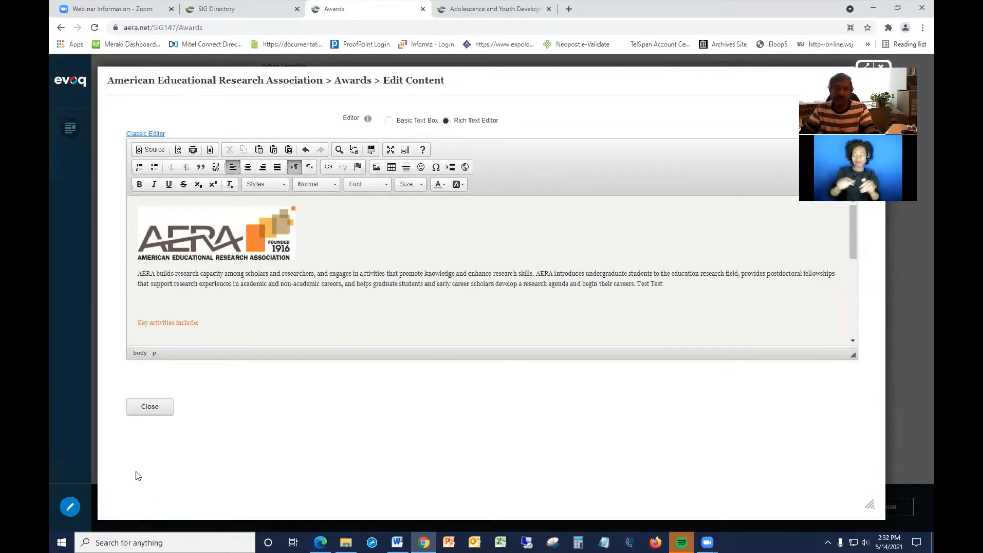
left_click(148, 408)
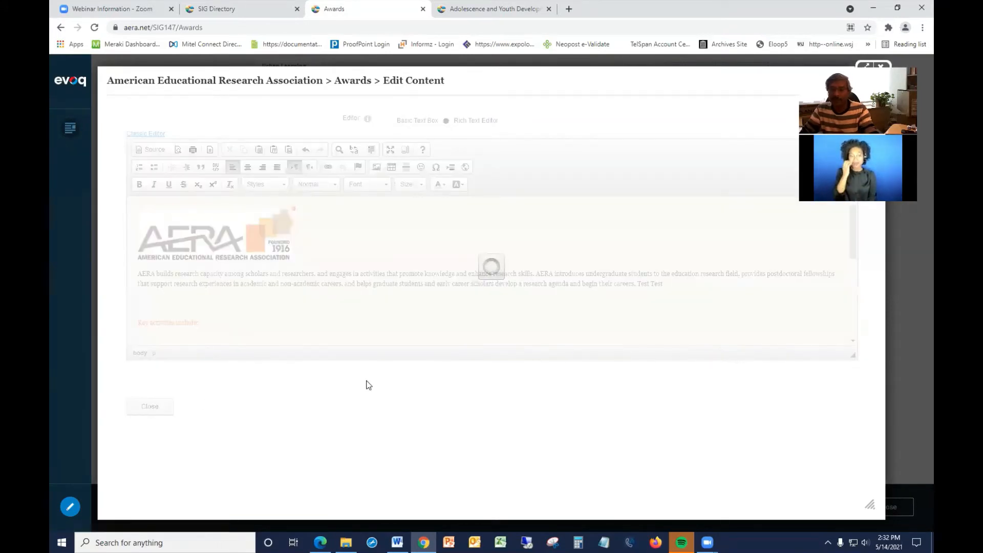
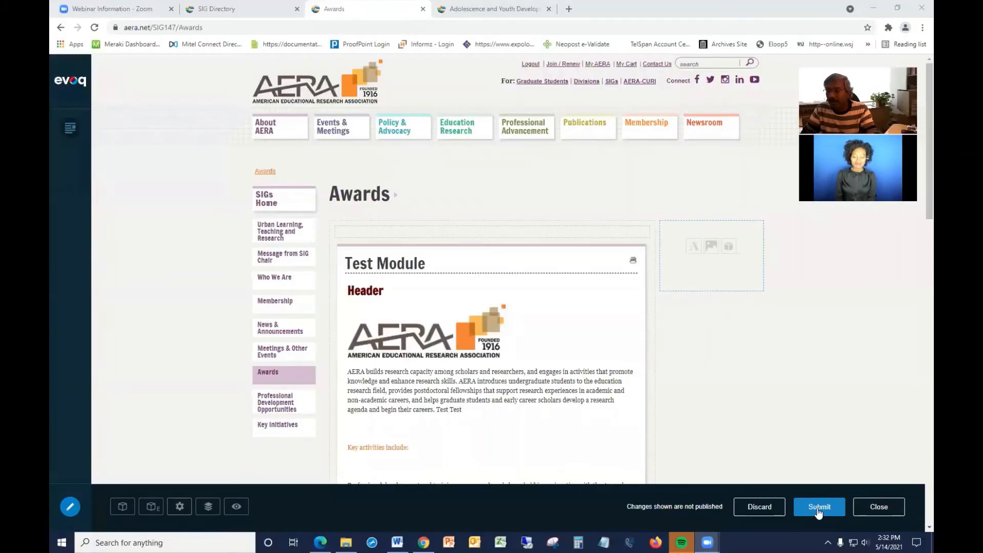
Submit the page changes for approval with a brief comment.
left_click(819, 509)
left_click(452, 219)
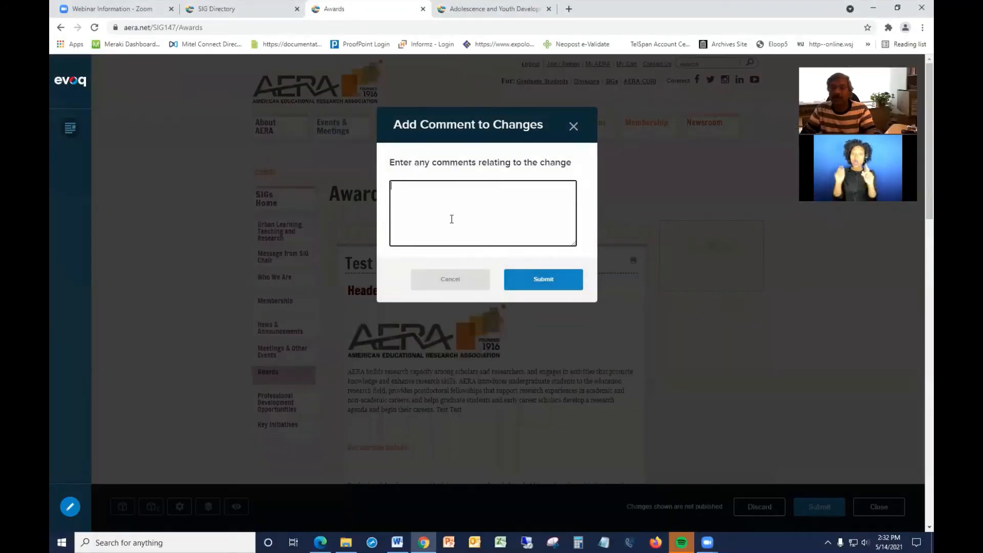
type("fvvcvc")
left_click(544, 280)
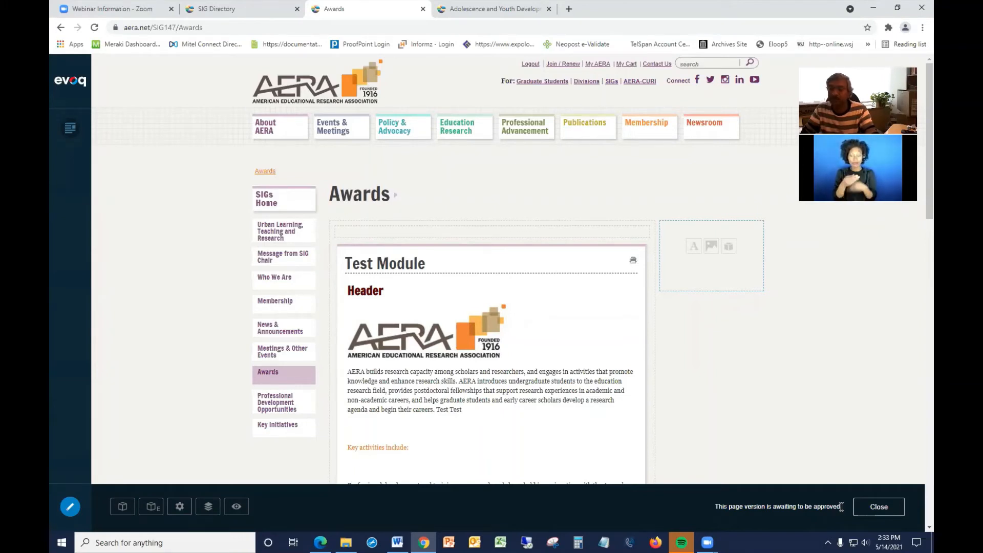
Switch to the Edge browser and reload the Awards page to review its current published content.
left_click(320, 543)
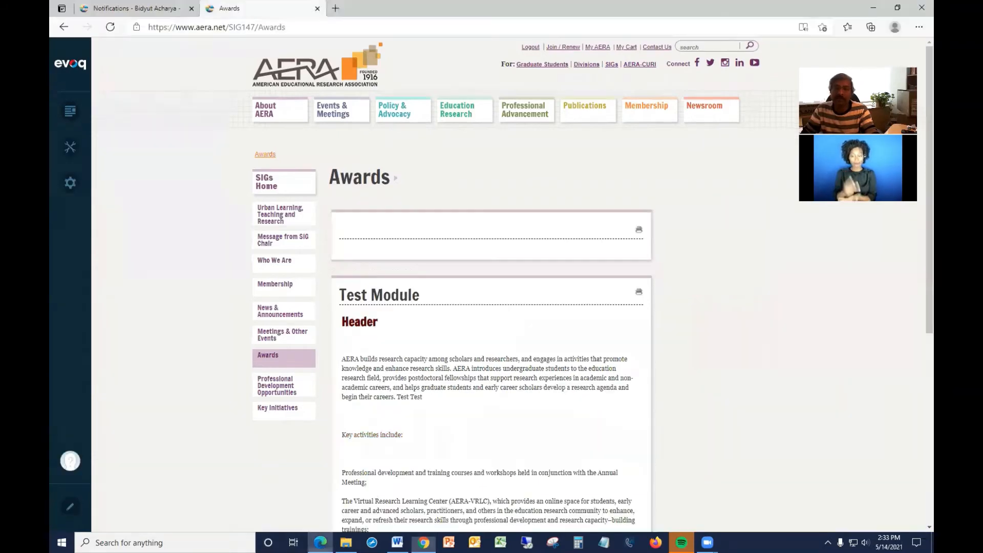
left_click(353, 25)
key("Return")
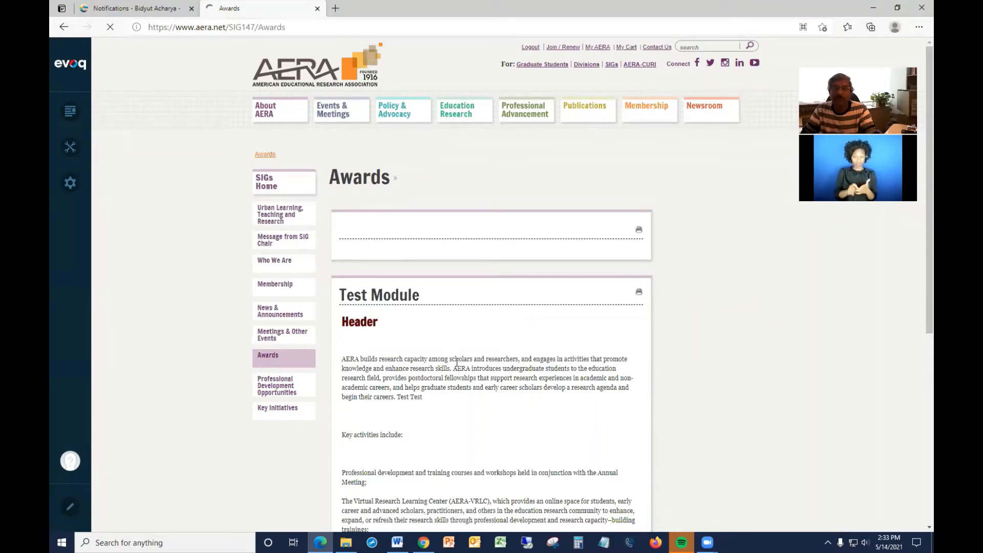
scroll(457, 361, "down", 6)
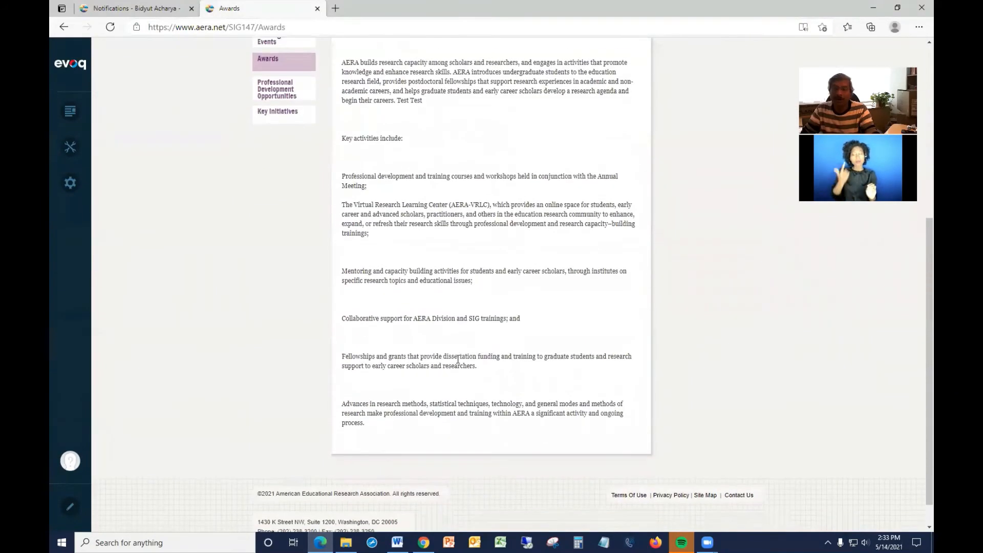
scroll(457, 357, "up", 6)
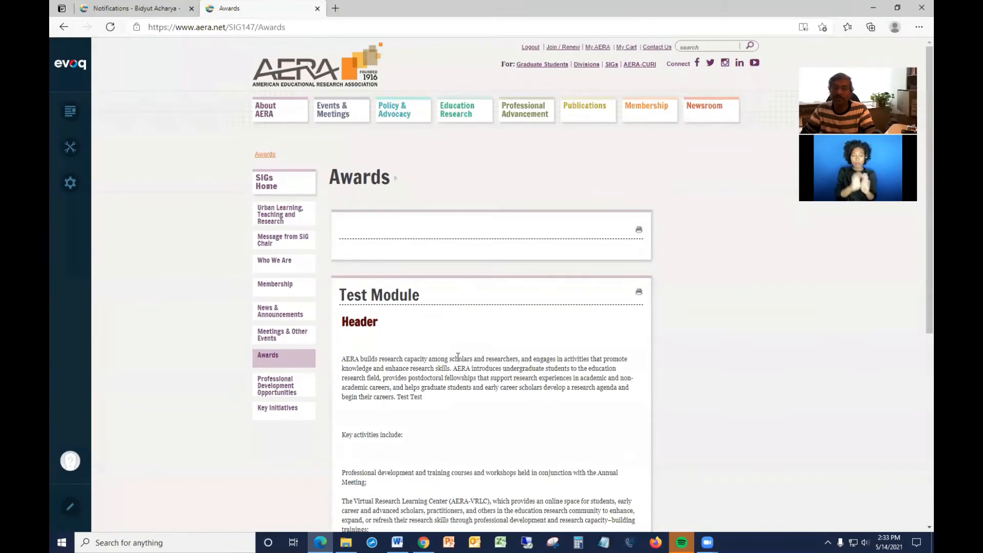
Open the Notifications tab, reload it, and approve the Awards content approval request.
left_click(128, 9)
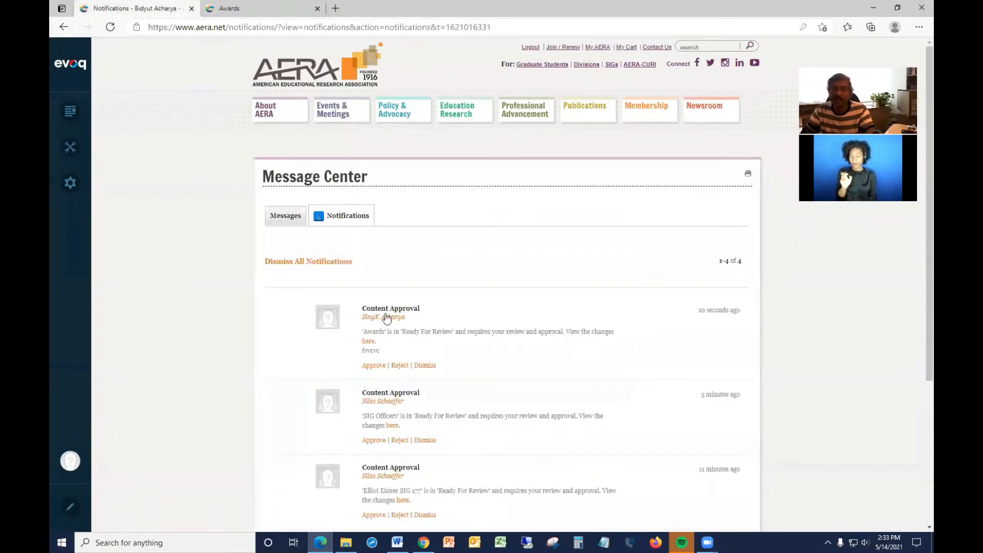
left_click(314, 27)
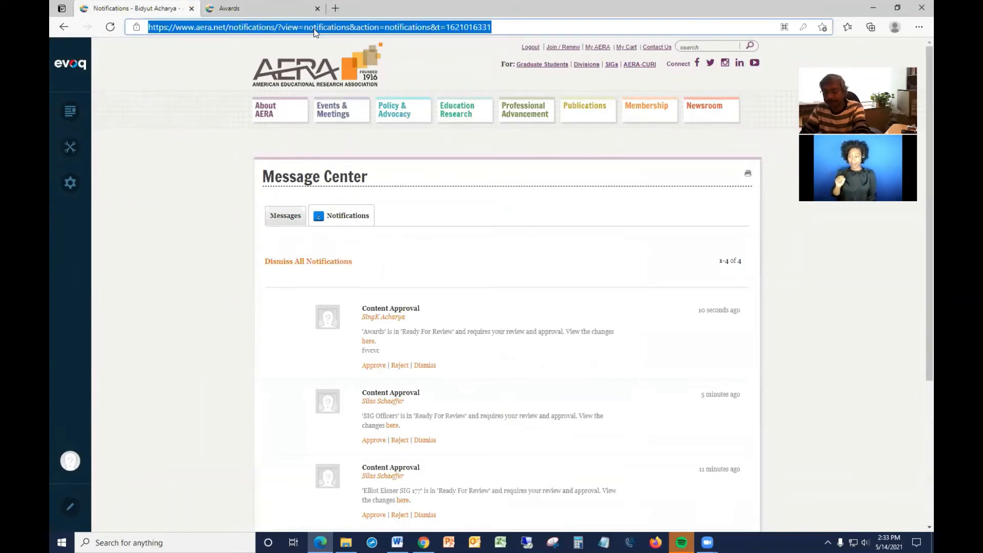
key("Return")
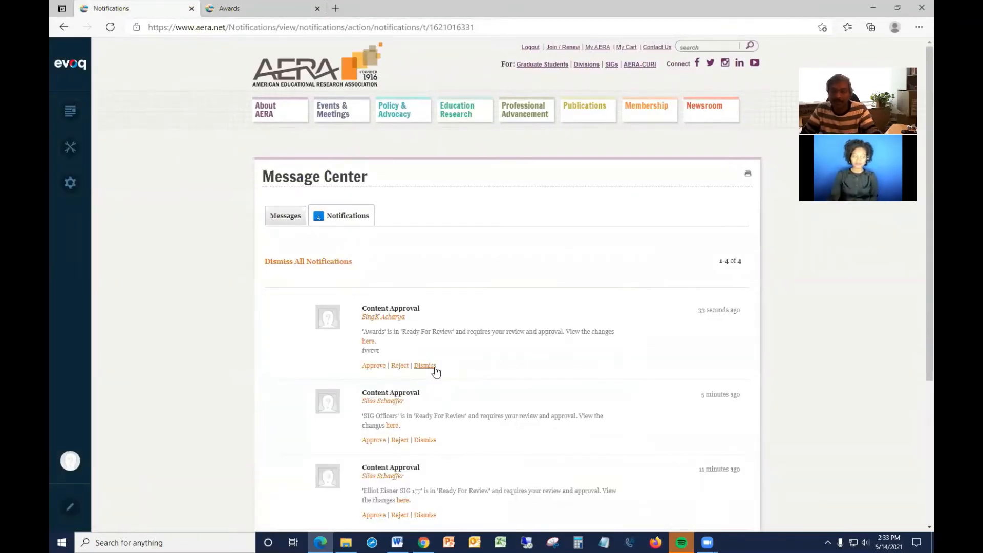
left_click(371, 367)
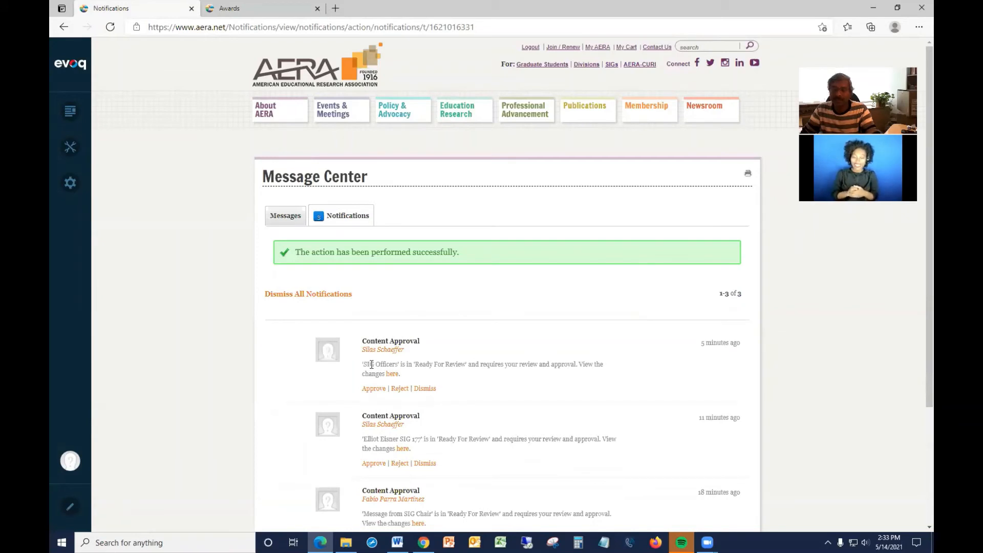
Reload the Awards page and open the Key activities include link to check the uploaded PDF.
left_click(237, 8)
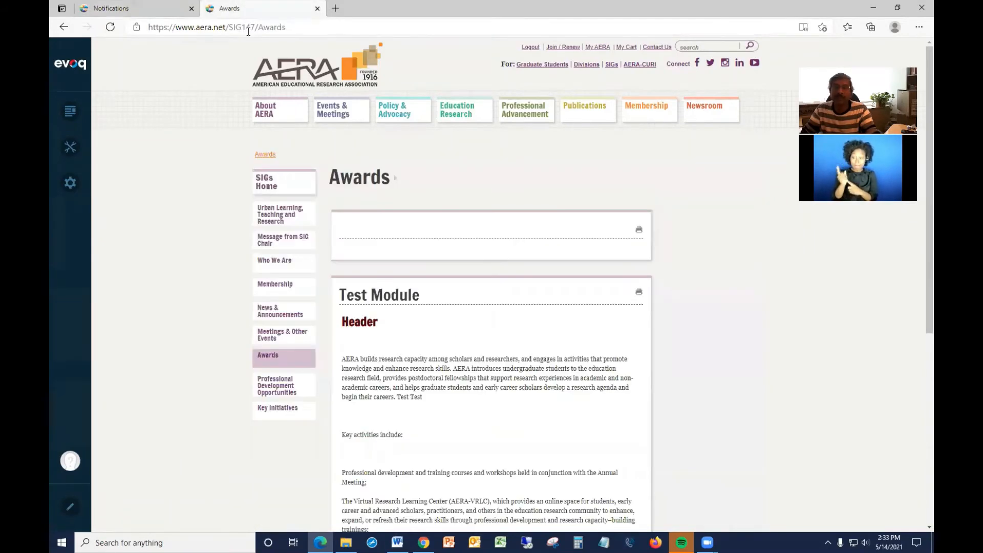
left_click(248, 32)
key("Return")
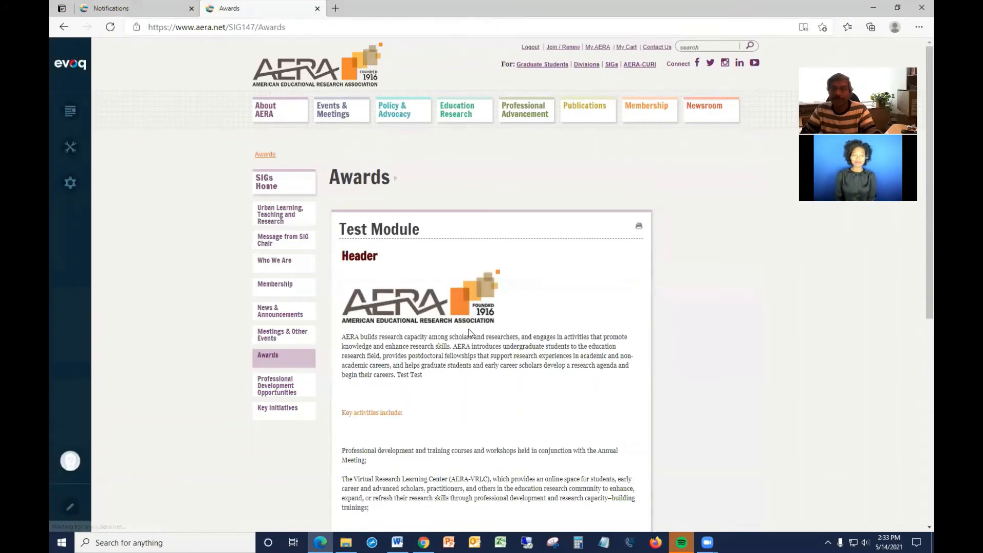
scroll(469, 331, "down", 2)
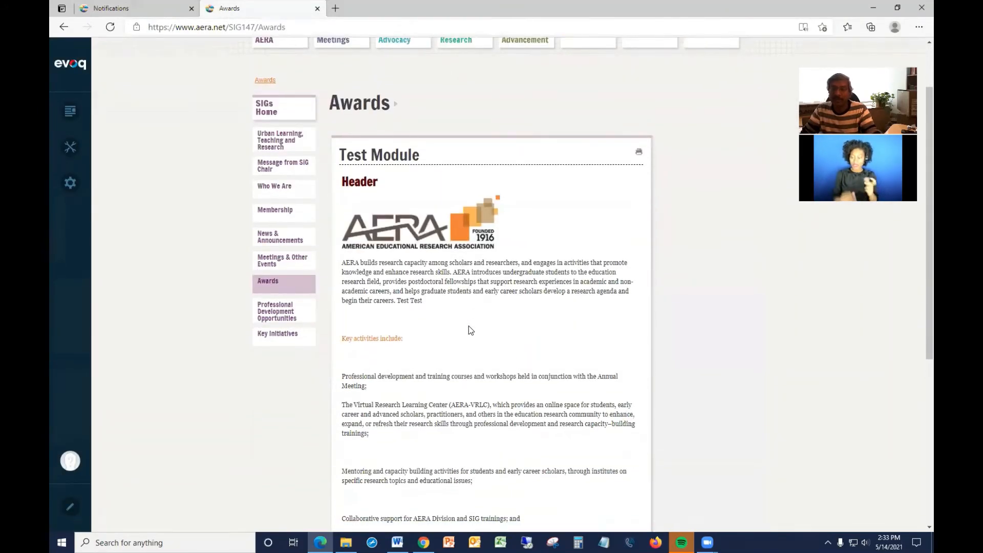
left_click(365, 338)
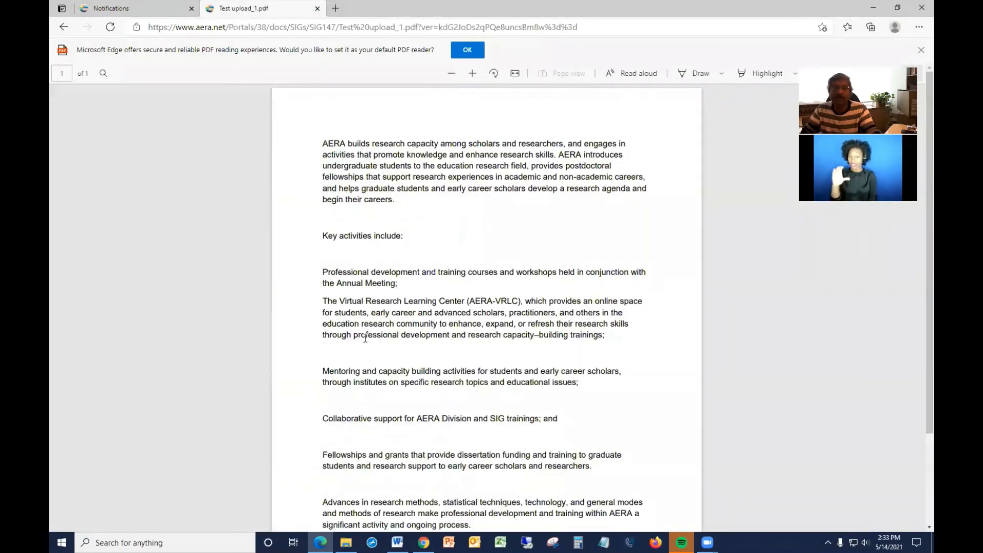
left_click(64, 26)
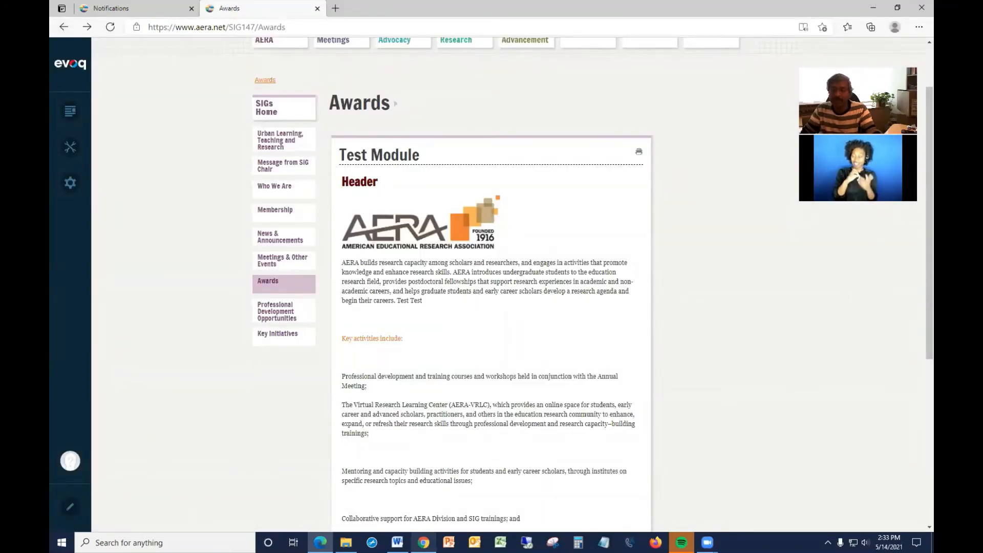
Return to Chrome, open the Test Module's full-screen editor and enlarge its editing area.
left_click(424, 542)
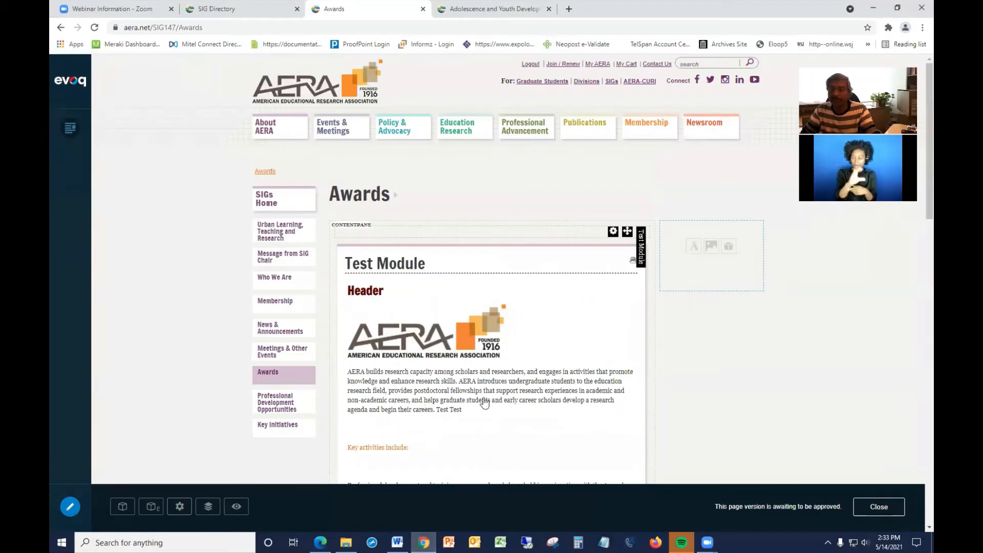
scroll(433, 387, "down", 1)
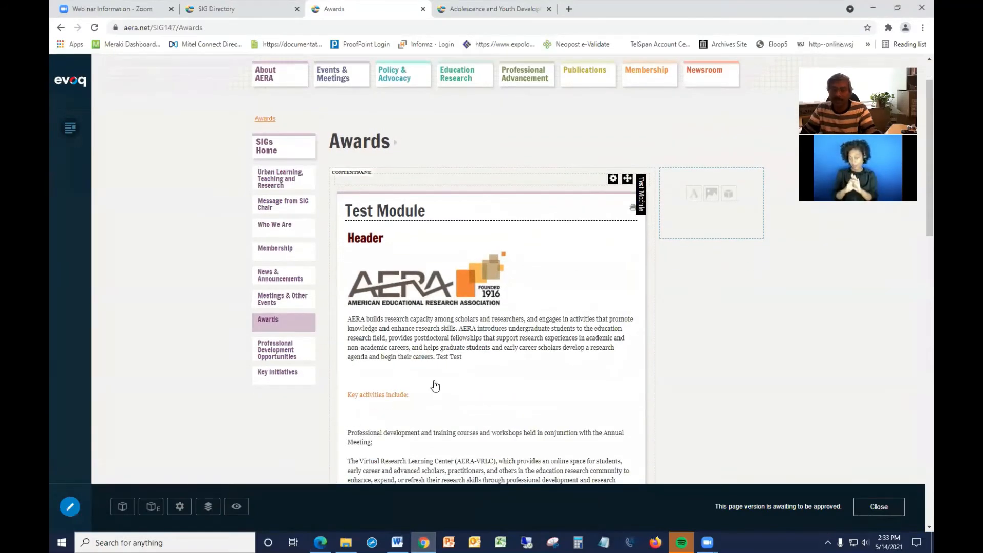
left_click(439, 346)
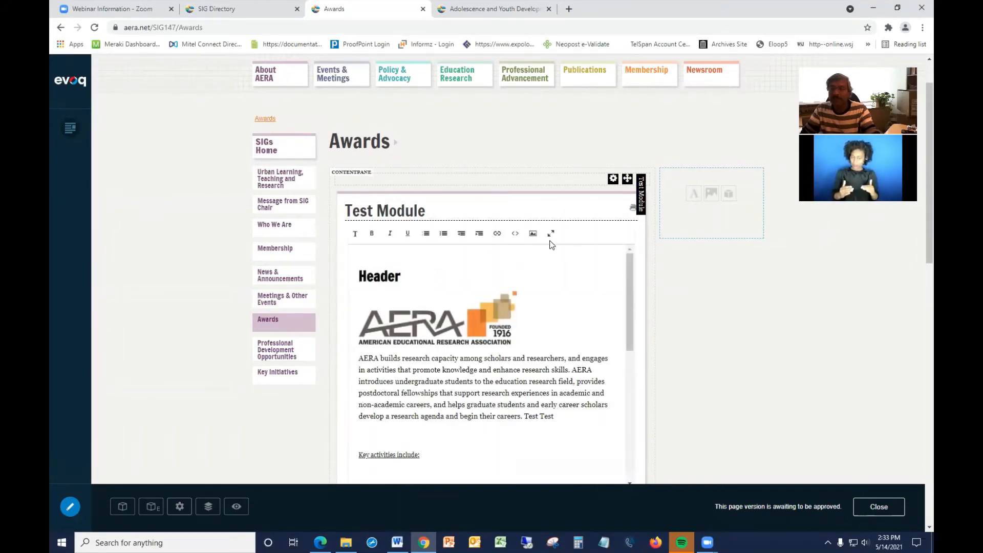
left_click(552, 236)
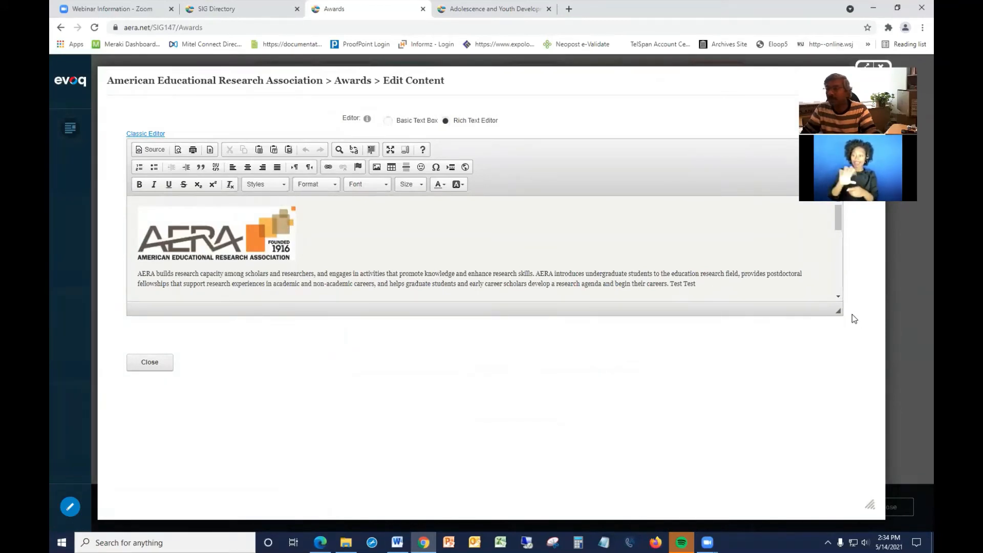
left_click_drag(838, 312, 849, 396)
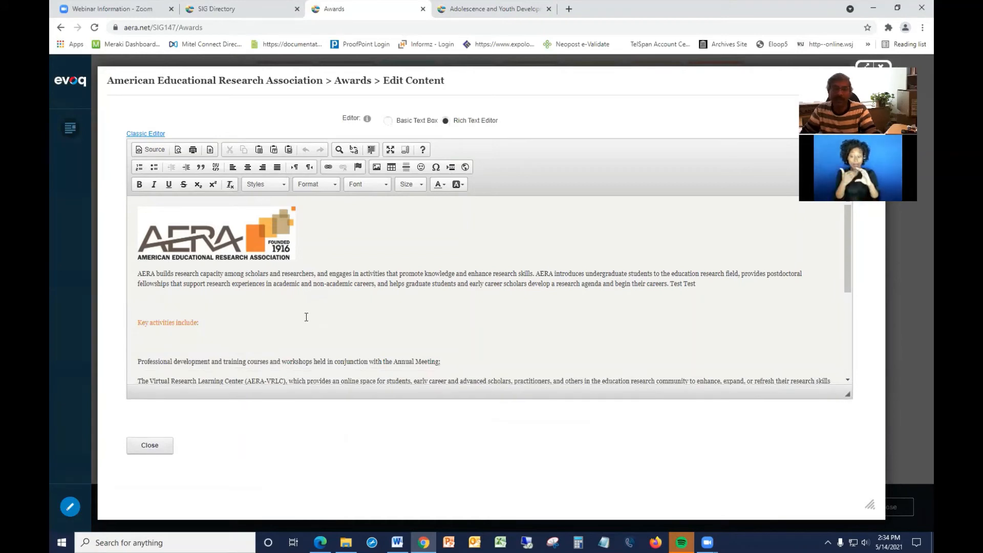
scroll(306, 311, "down", 1)
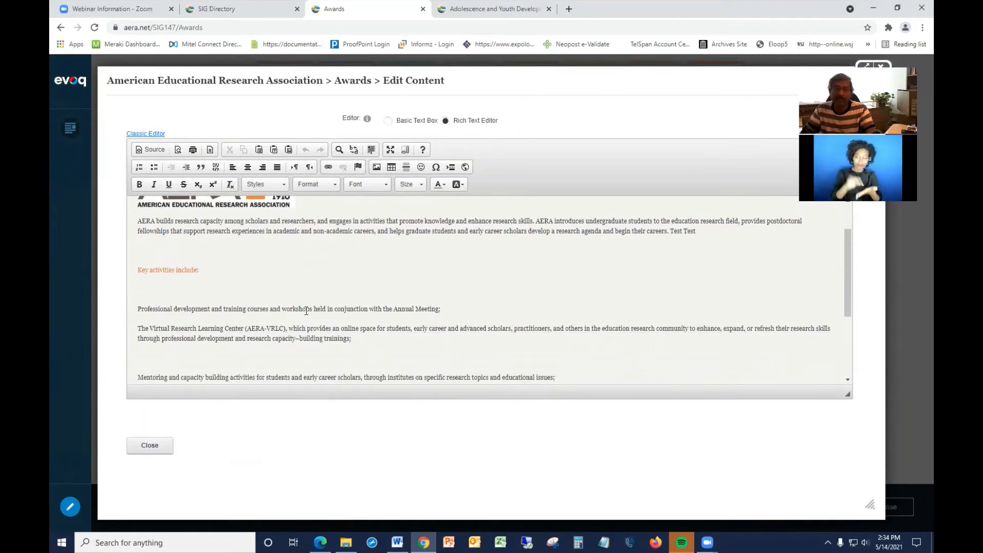
left_click_drag(444, 308, 138, 308)
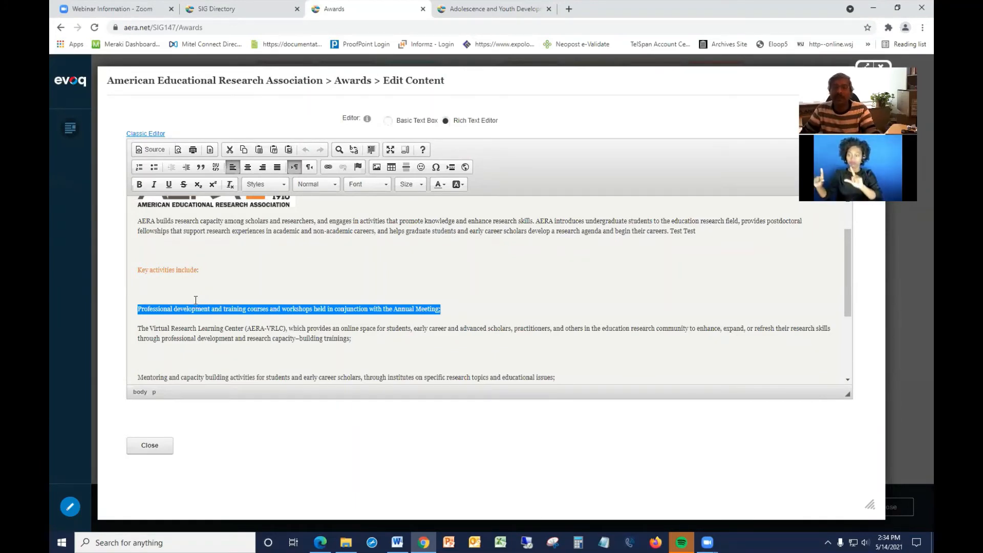
left_click(328, 168)
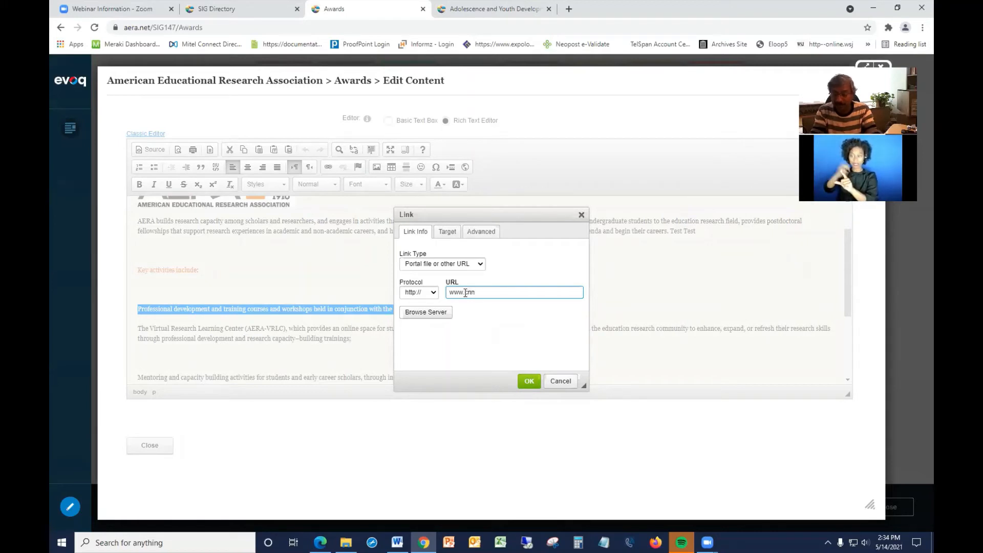
type(".com")
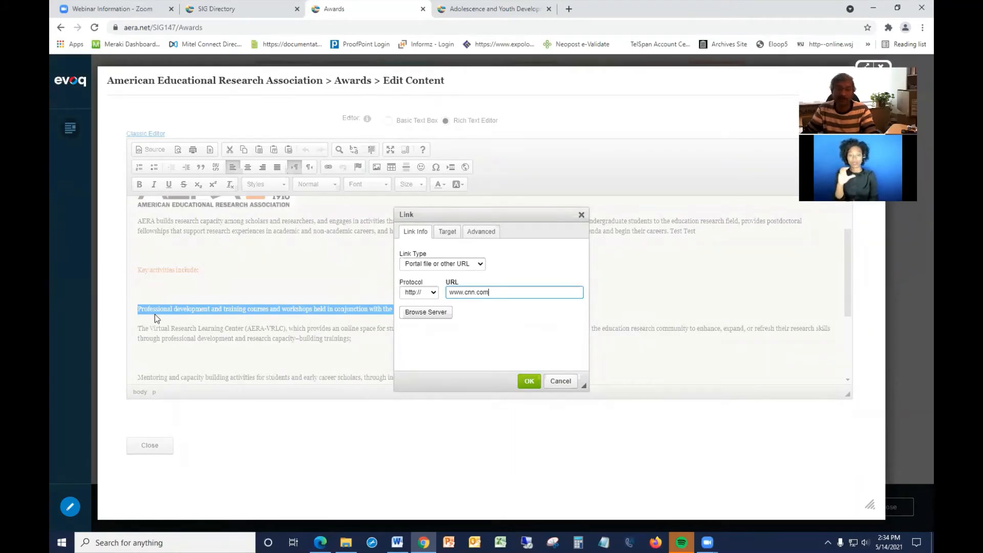
left_click(529, 382)
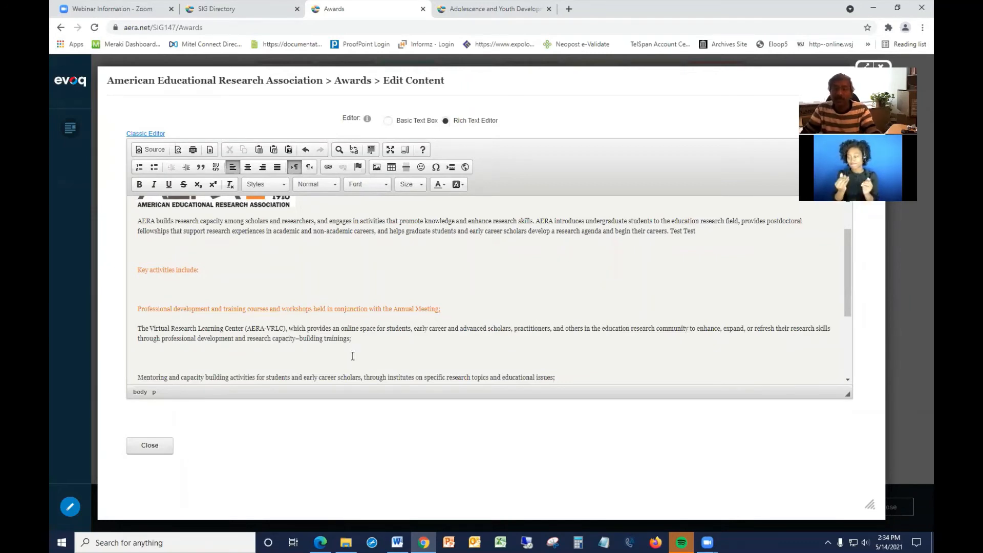
Add a new paragraph with a person's full name below the Virtual Research Learning Center paragraph.
left_click_drag(353, 339, 300, 338)
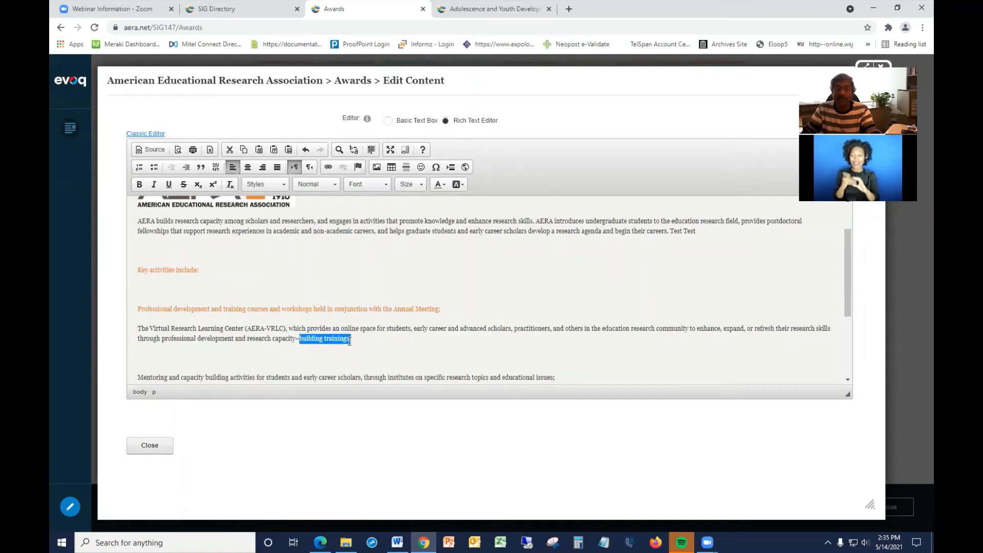
left_click(360, 340)
key("Return")
key("Return")
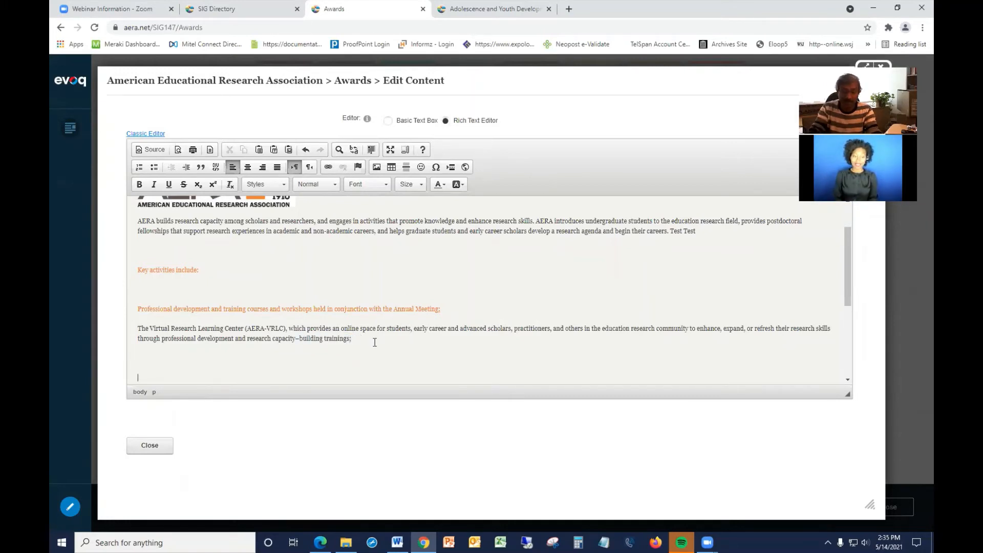
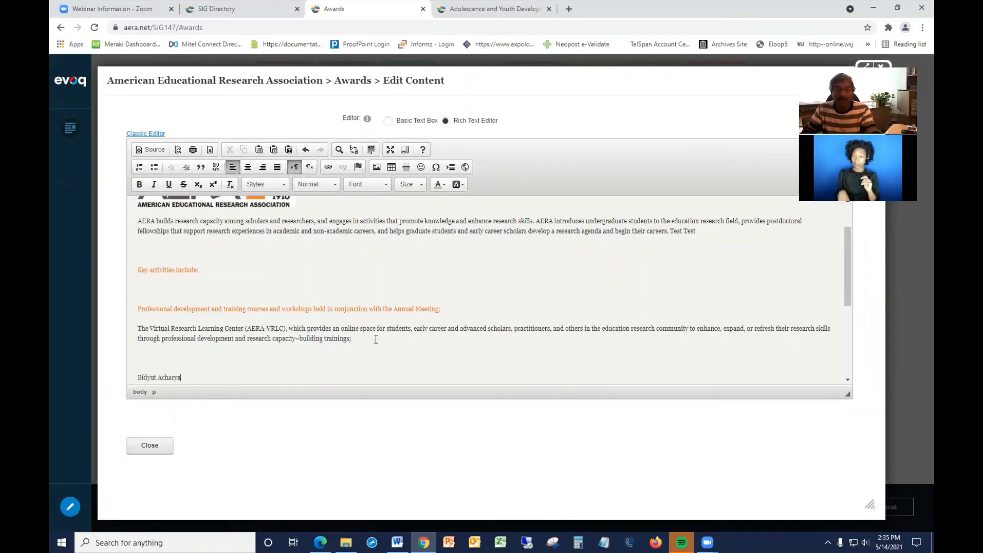
Link the person's name paragraph to their e-mail address using an E-mail link type.
scroll(284, 326, "down", 1)
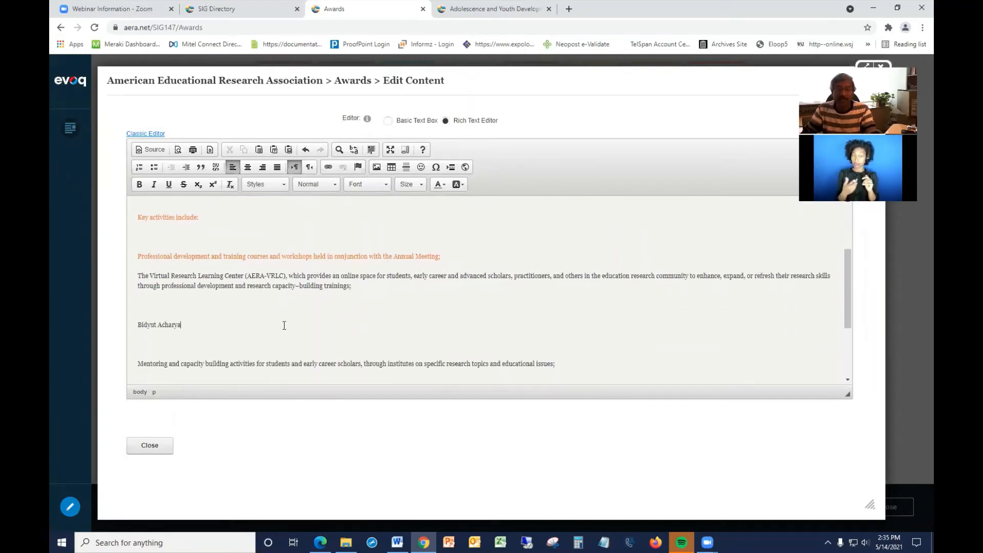
triple_click(154, 326)
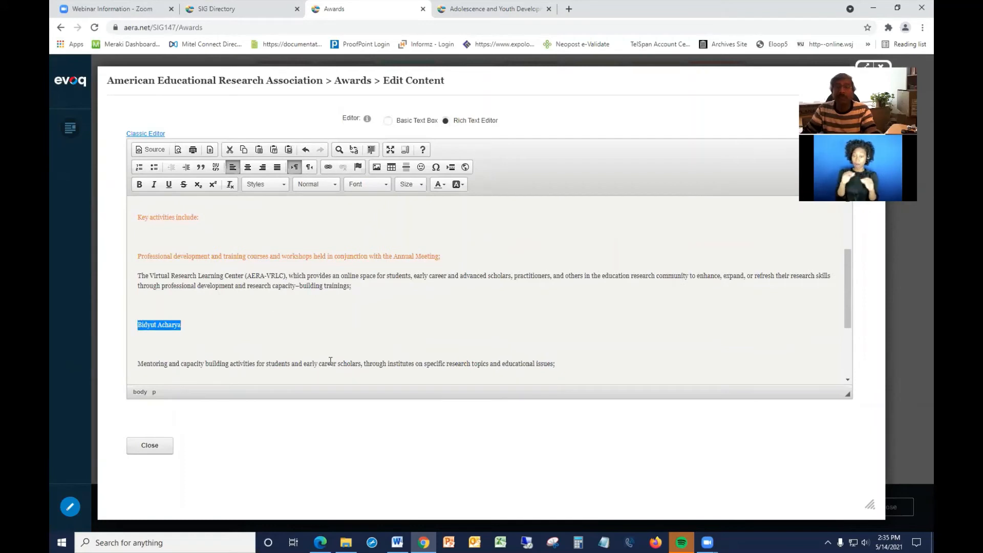
left_click(328, 167)
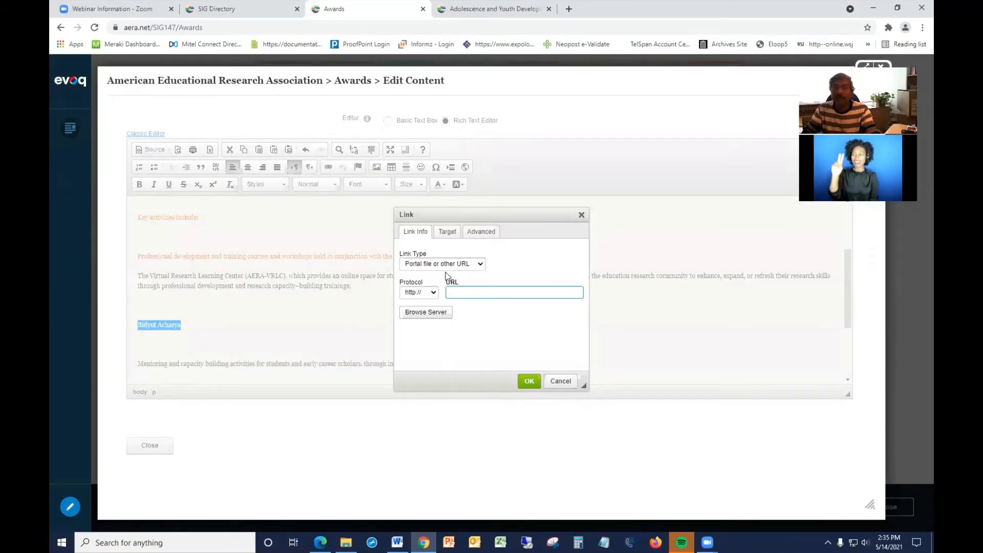
left_click(421, 265)
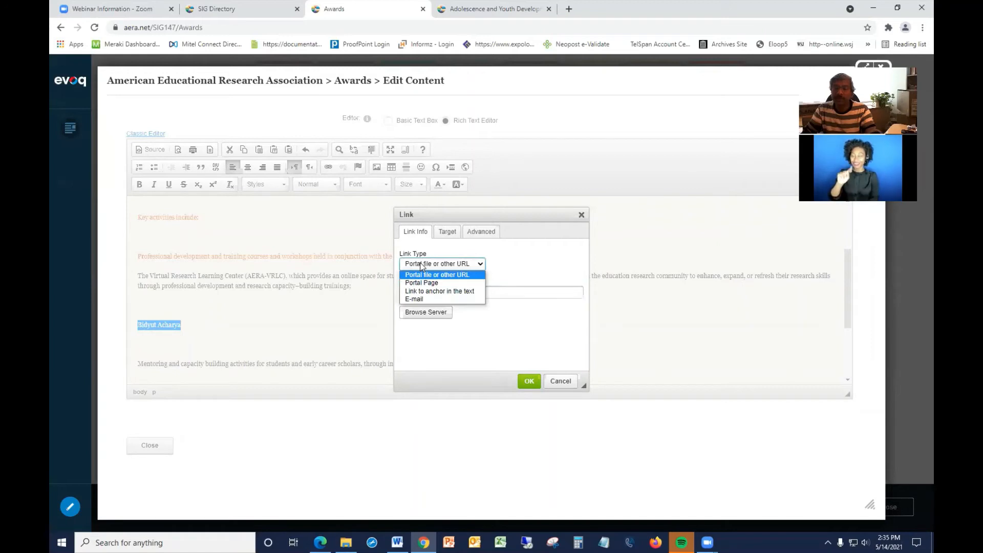
left_click(417, 298)
left_click(420, 292)
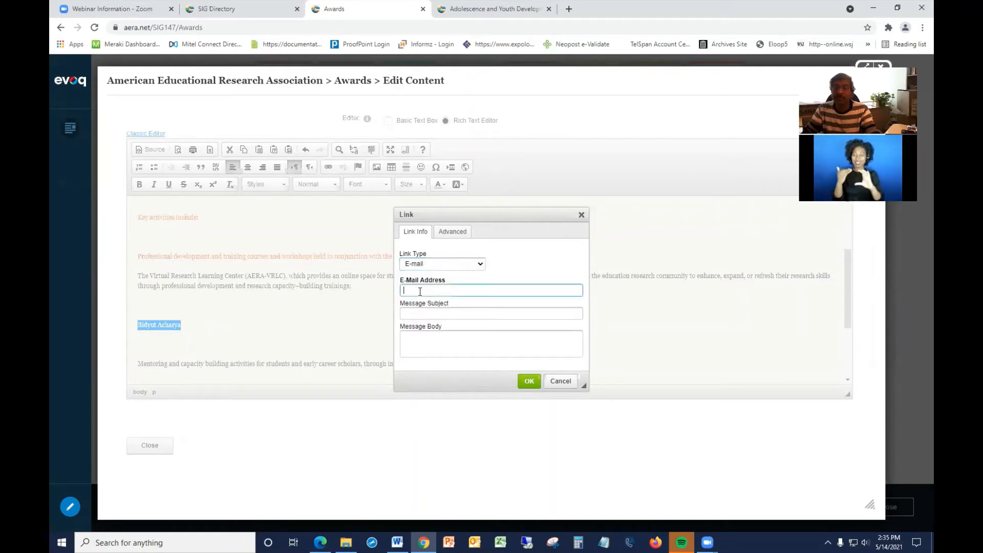
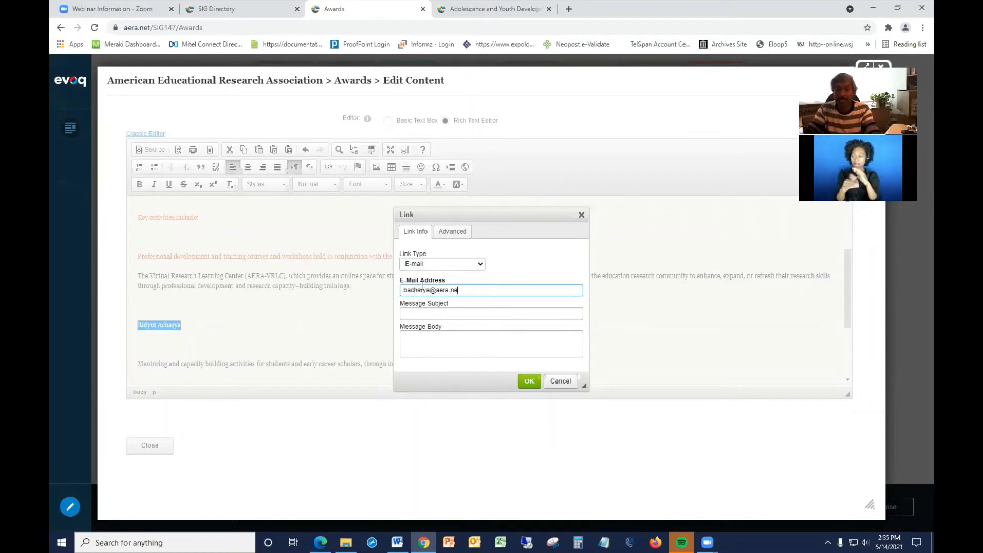
left_click(528, 381)
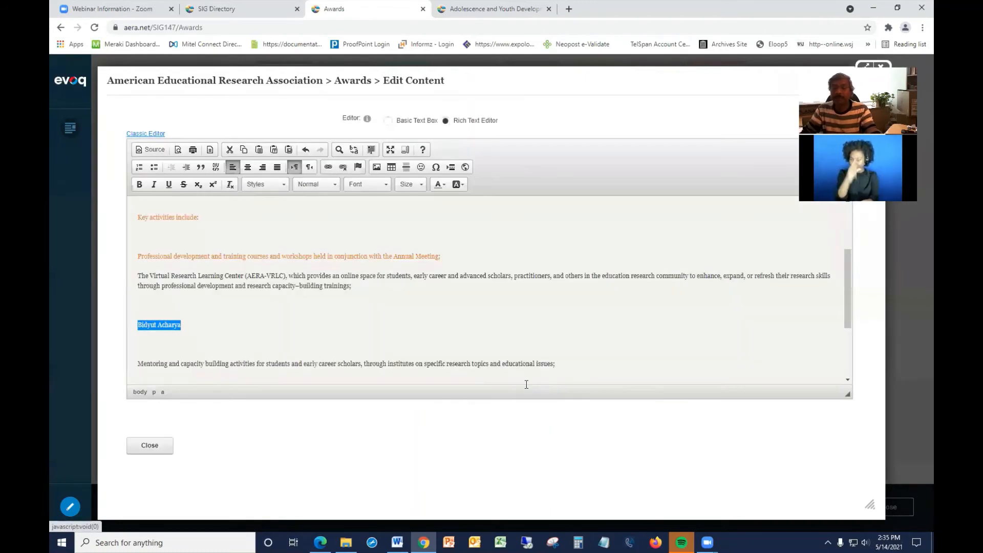
left_click(208, 346)
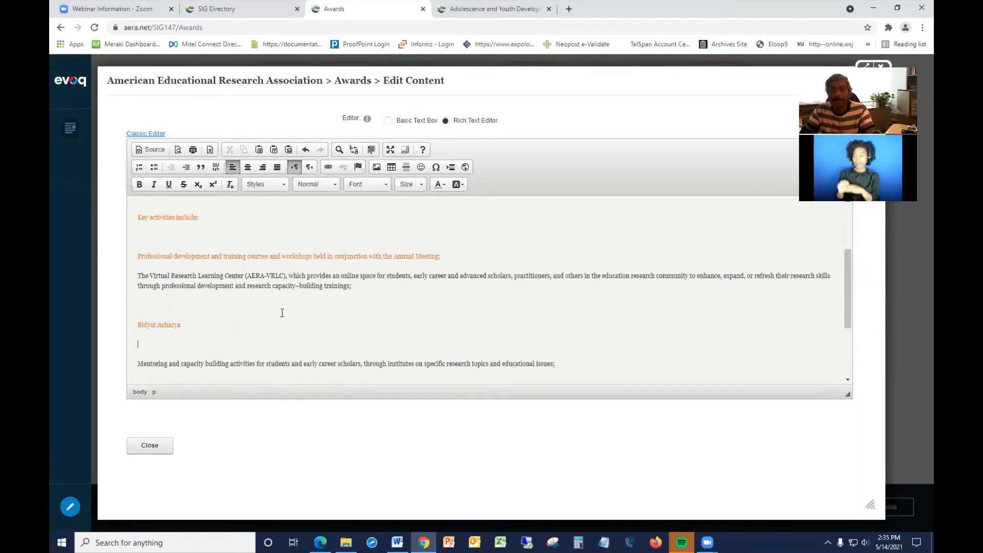
scroll(282, 313, "down", 1)
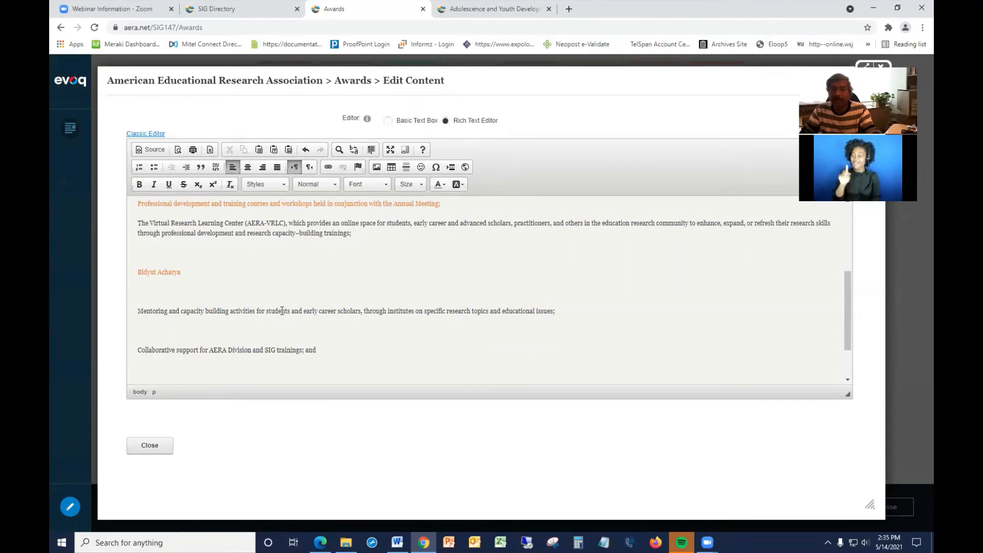
scroll(283, 311, "down", 1)
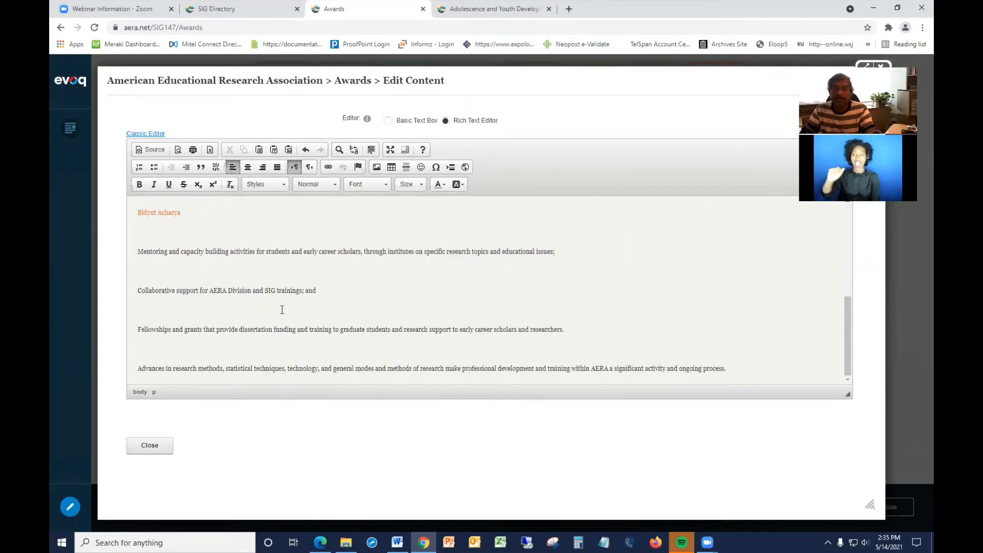
scroll(282, 310, "up", 2)
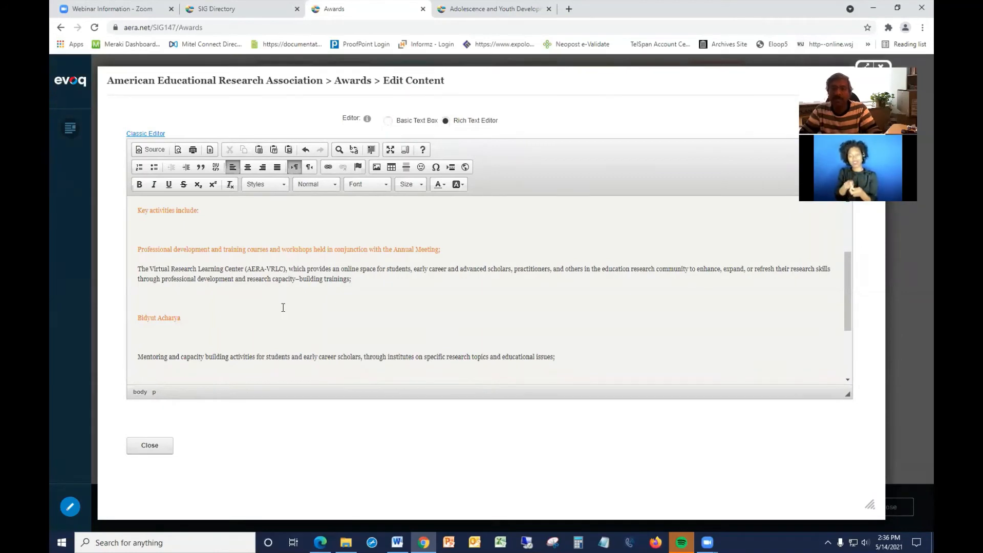
scroll(283, 307, "down", 2)
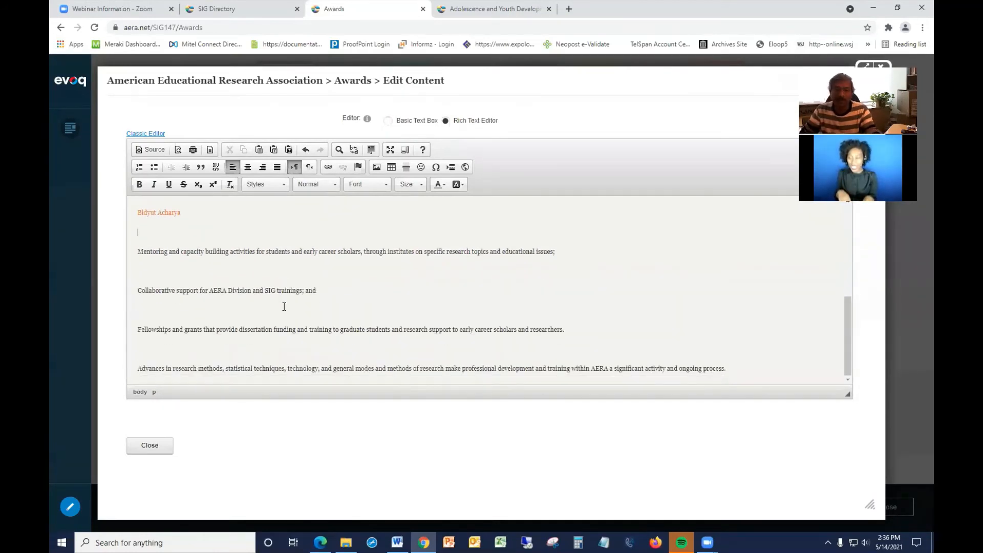
scroll(284, 308, "up", 3)
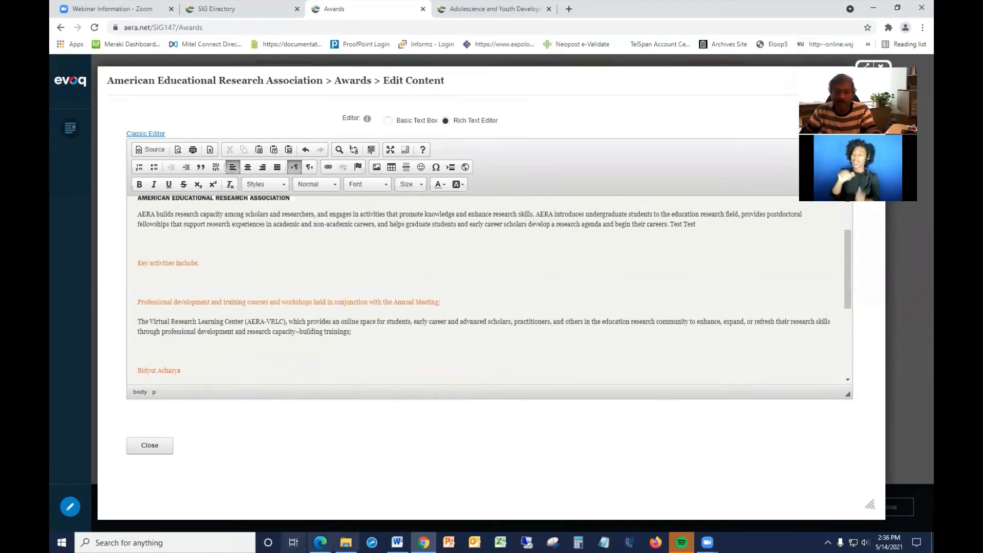
Switch to Edge, open the AERA Publications page and select the featured books text.
left_click(320, 543)
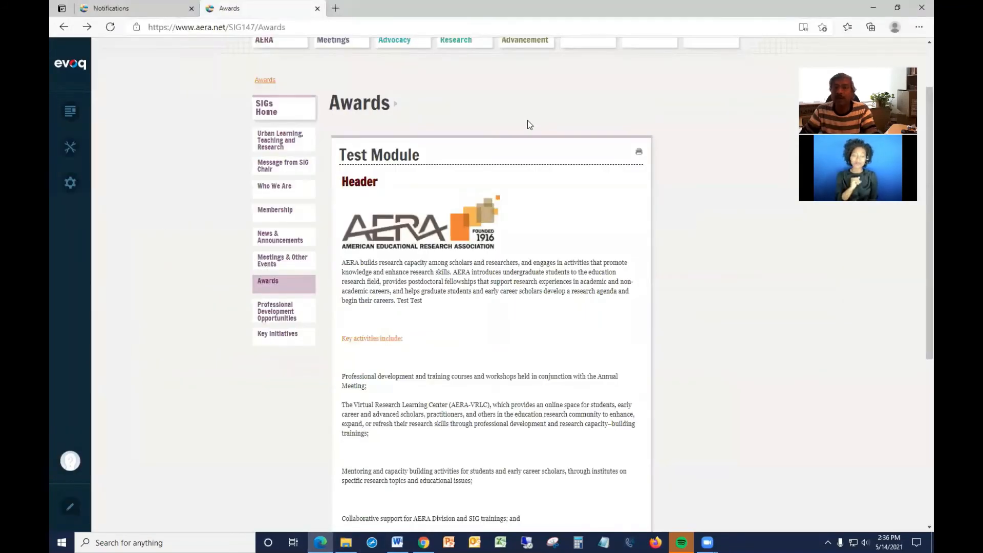
scroll(546, 241, "up", 2)
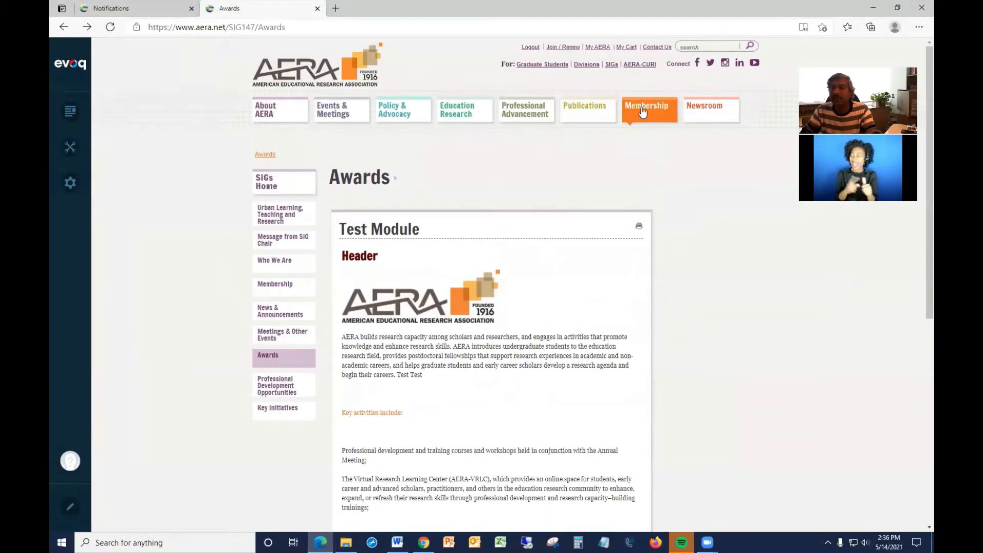
left_click(583, 112)
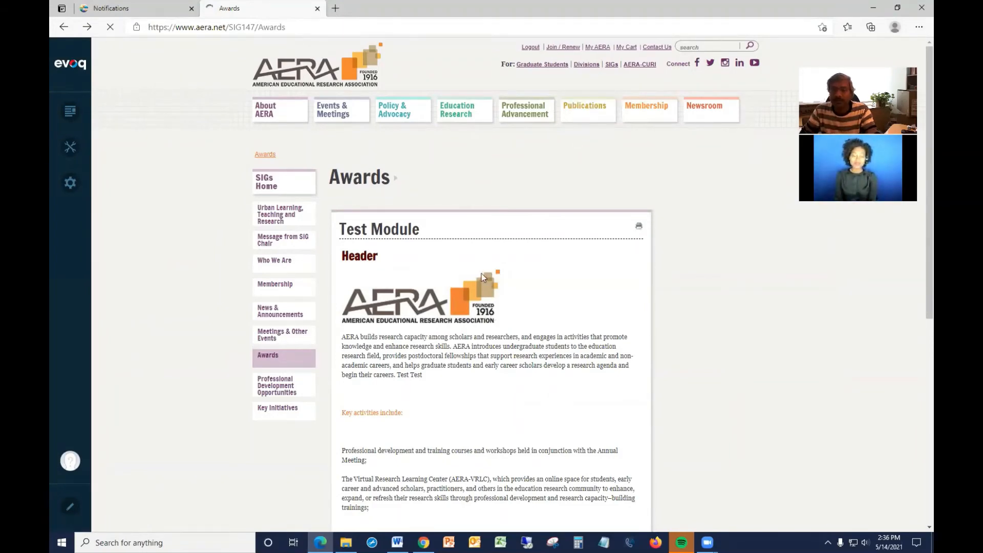
scroll(498, 306, "down", 12)
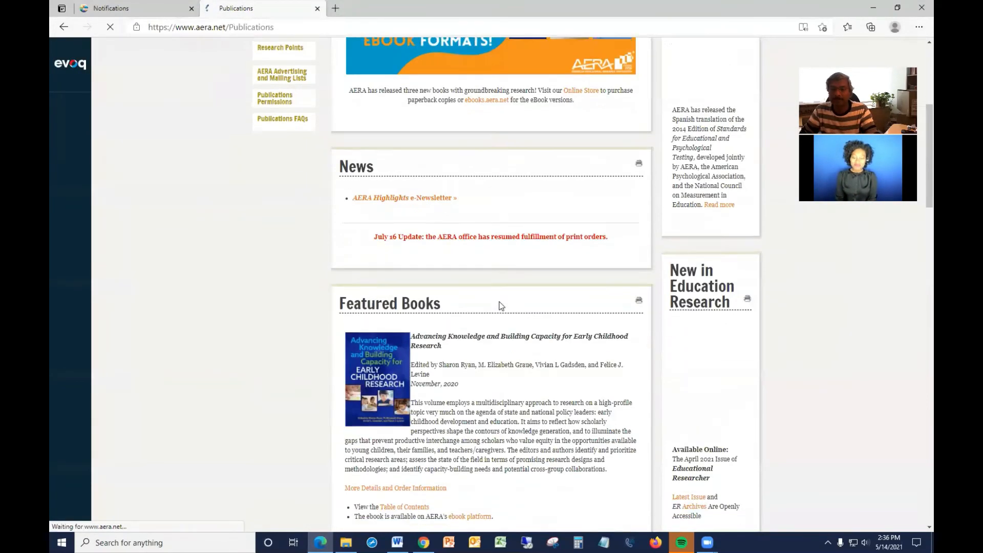
scroll(501, 298, "up", 2)
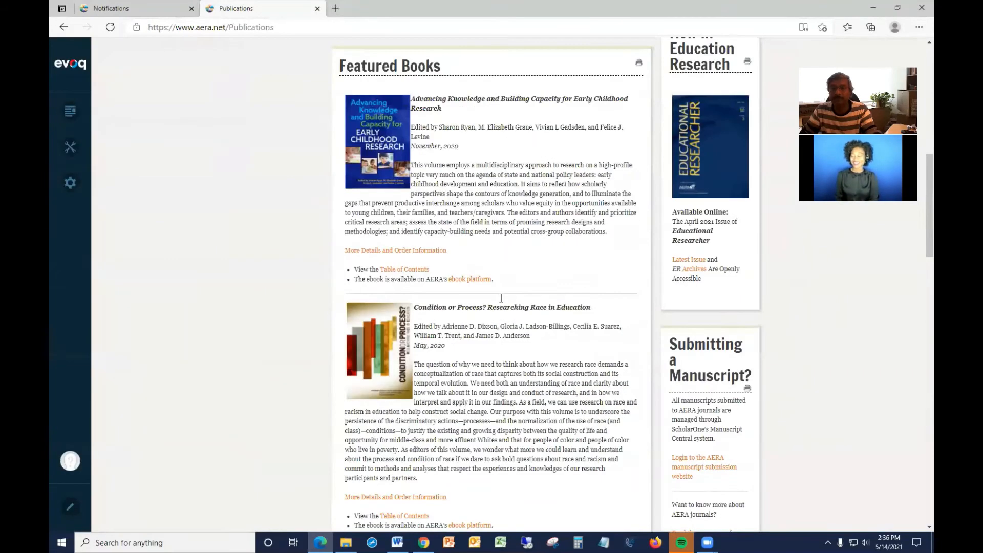
scroll(501, 298, "up", 3)
left_click_drag(389, 230, 589, 313)
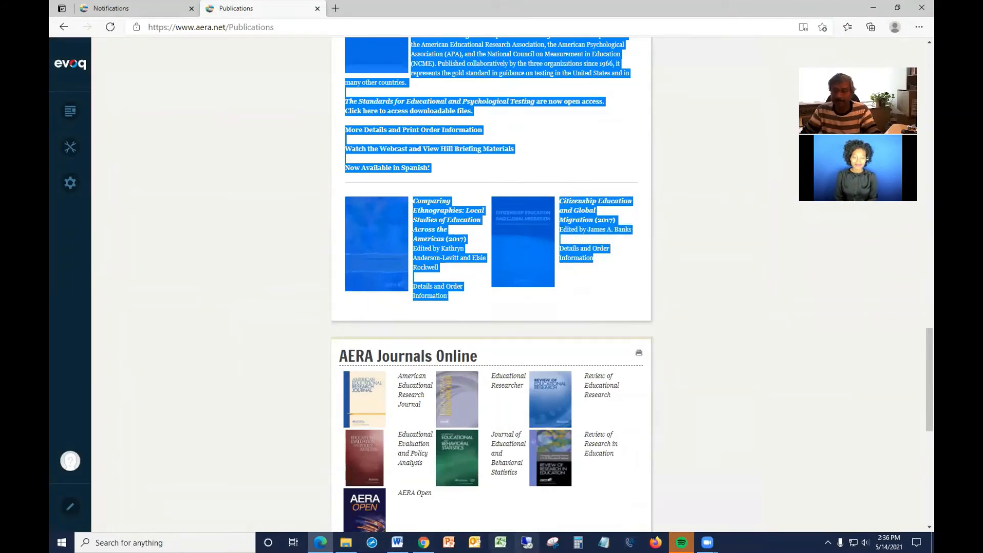
Paste the copied publications text into Notepad to strip its formatting and select it all.
left_click(604, 543)
key("ctrl+v")
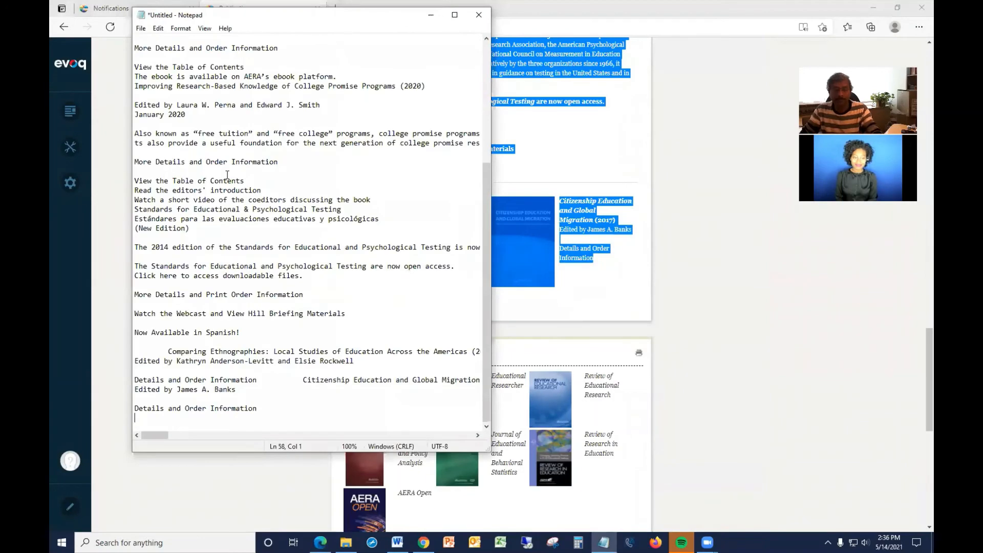
key("ctrl+a")
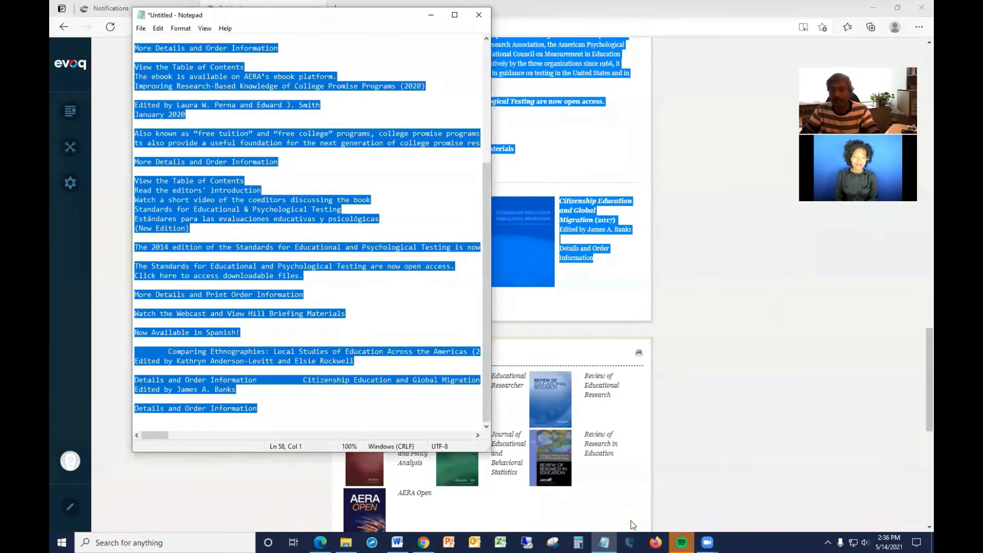
Return to Chrome and paste the plain publications text into the Test Module's editor.
left_click(424, 543)
scroll(401, 341, "down", 3)
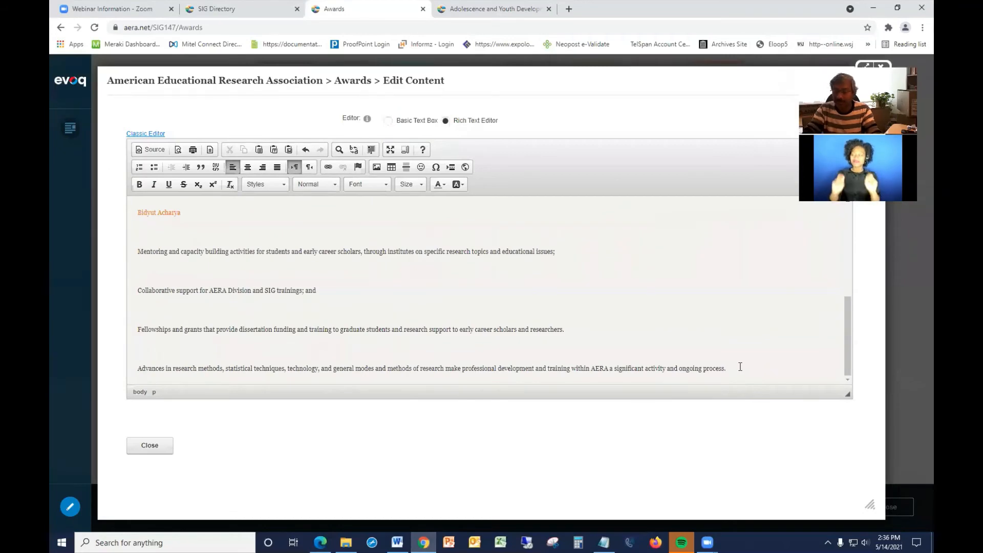
scroll(740, 367, "down", 1)
key("ctrl+v")
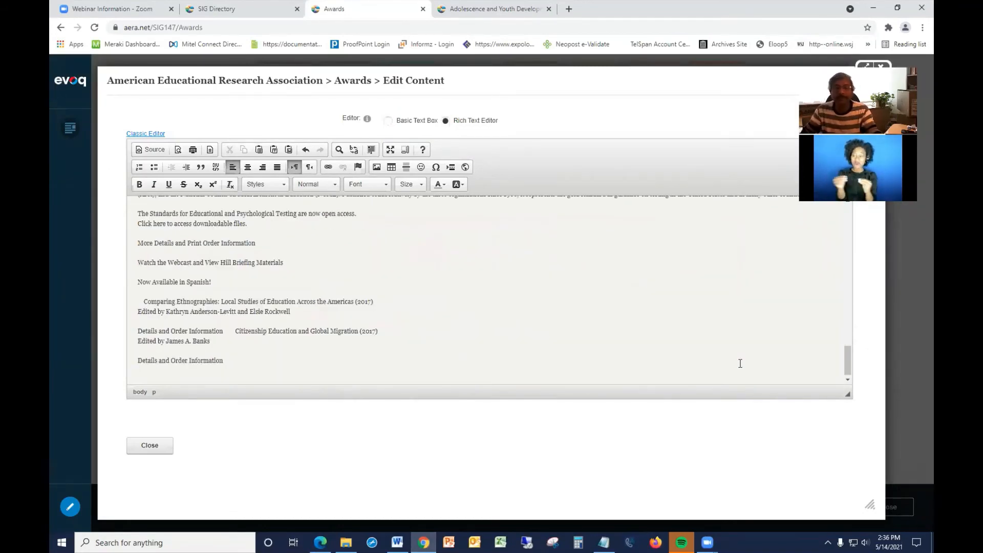
Scroll through the editor to review the pasted publications text.
scroll(452, 354, "up", 10)
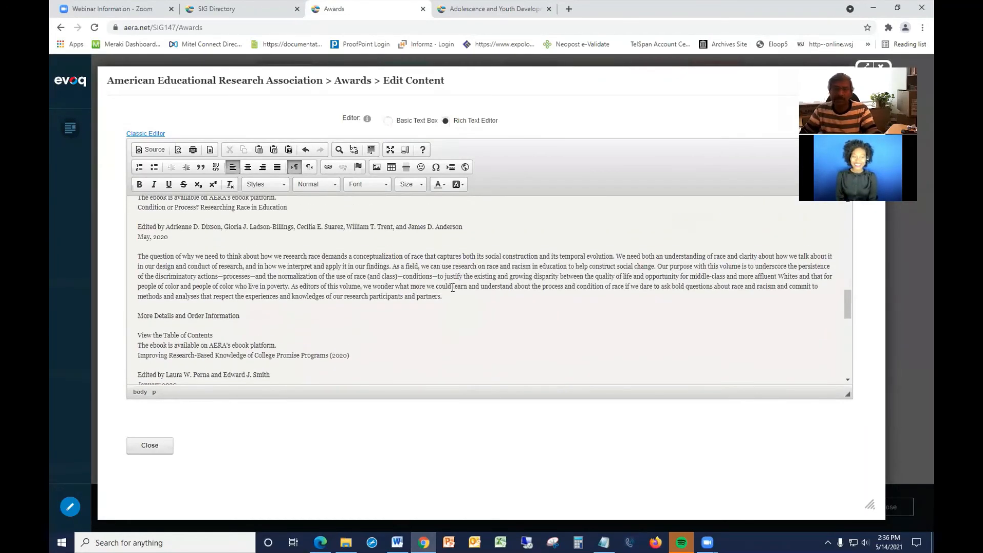
scroll(453, 288, "up", 10)
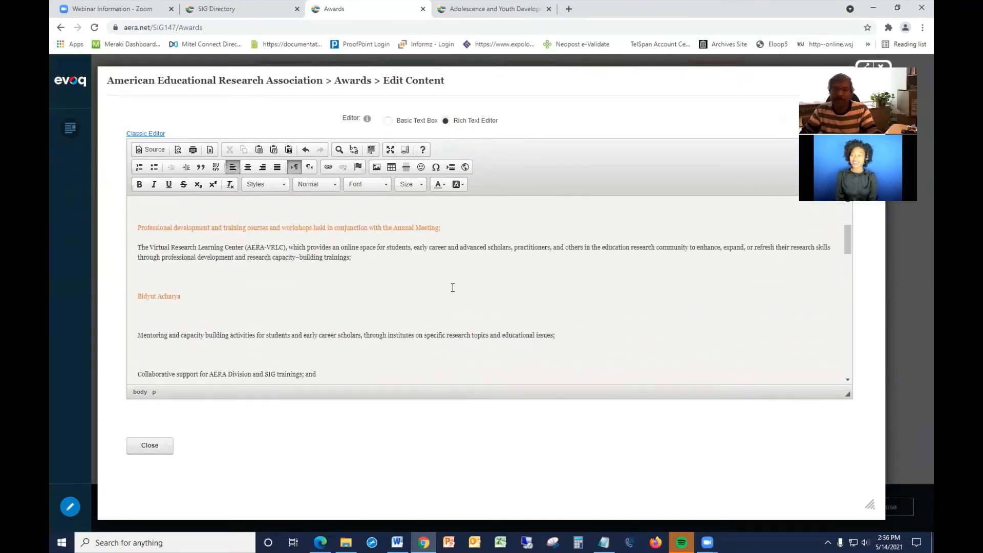
scroll(453, 288, "up", 5)
scroll(454, 288, "down", 3)
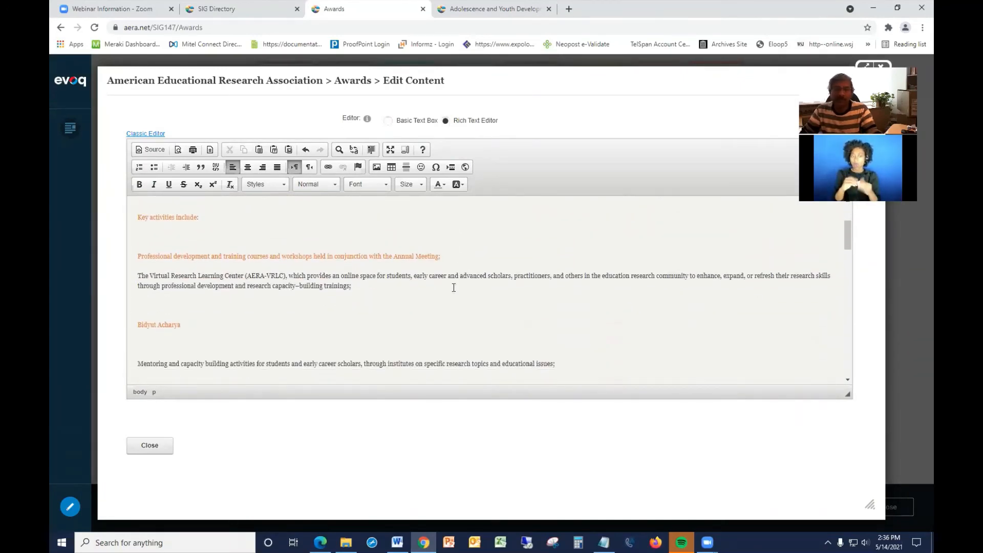
scroll(454, 288, "down", 1)
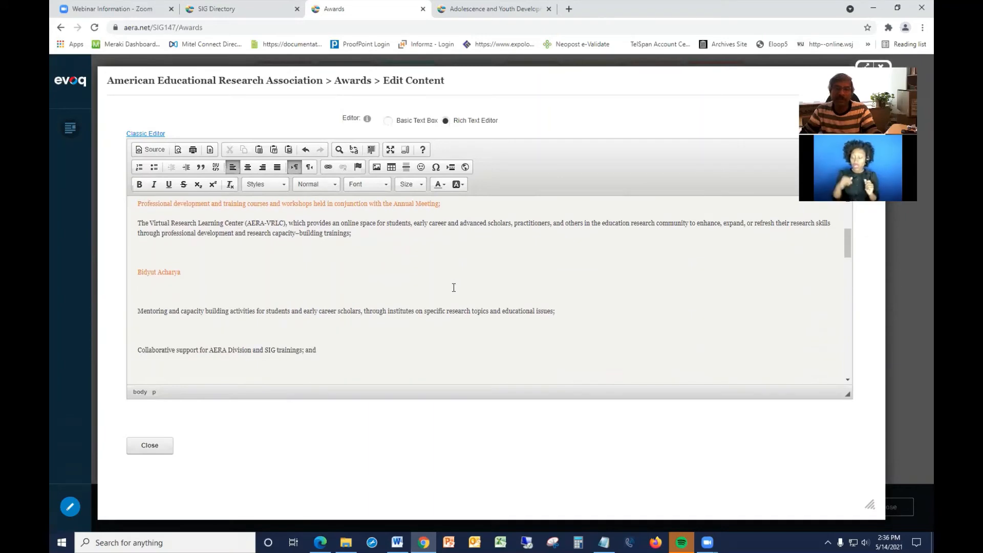
scroll(454, 288, "down", 1)
scroll(454, 288, "down", 15)
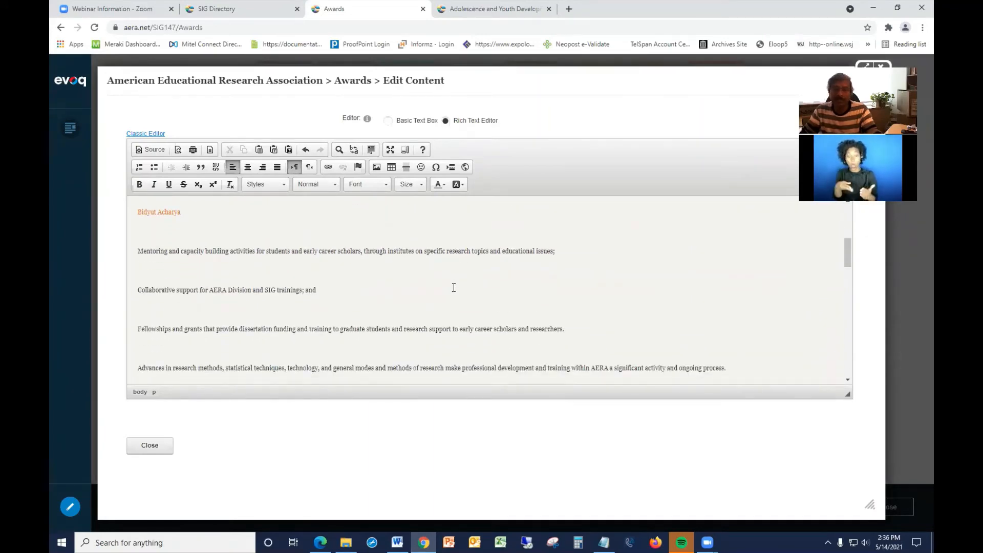
scroll(454, 288, "down", 1)
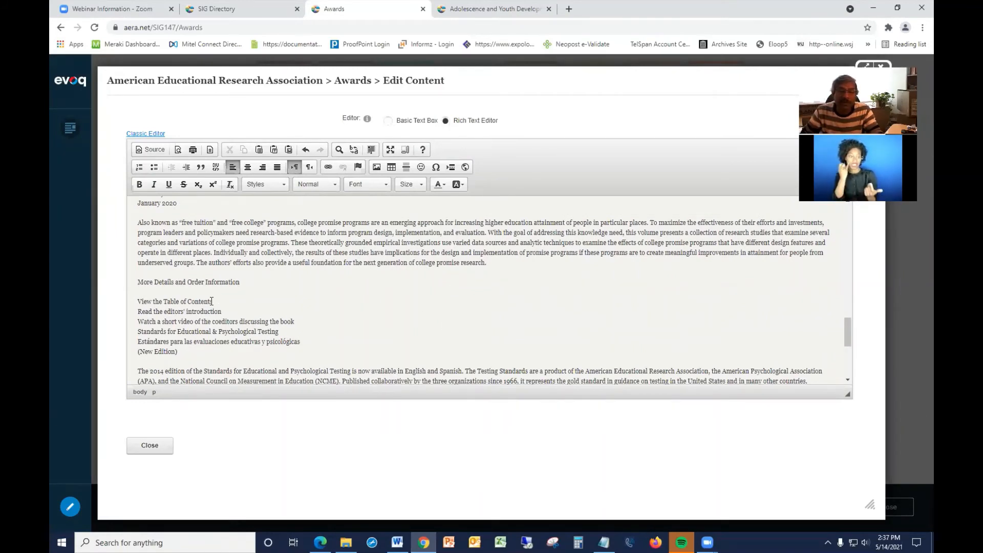
scroll(228, 304, "up", 1)
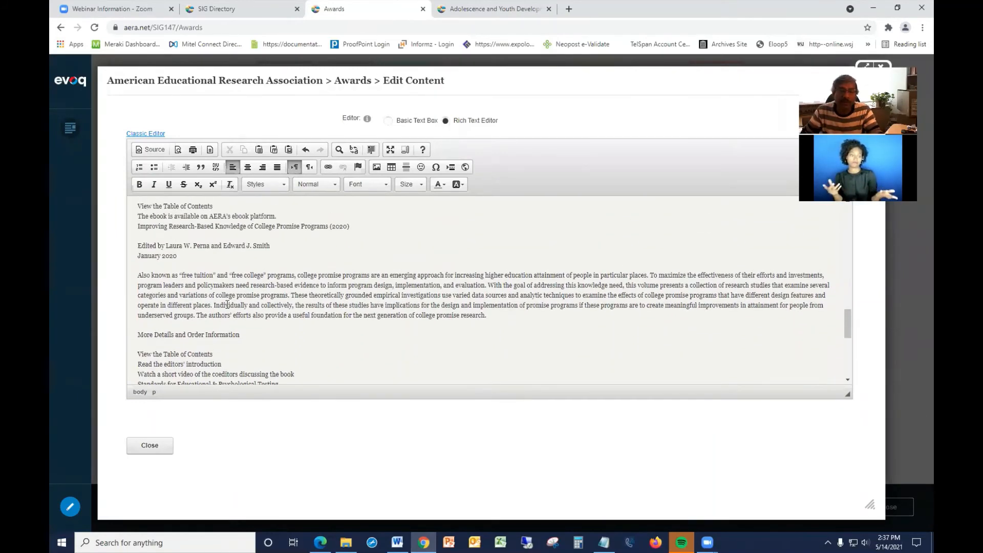
scroll(285, 276, "up", 1)
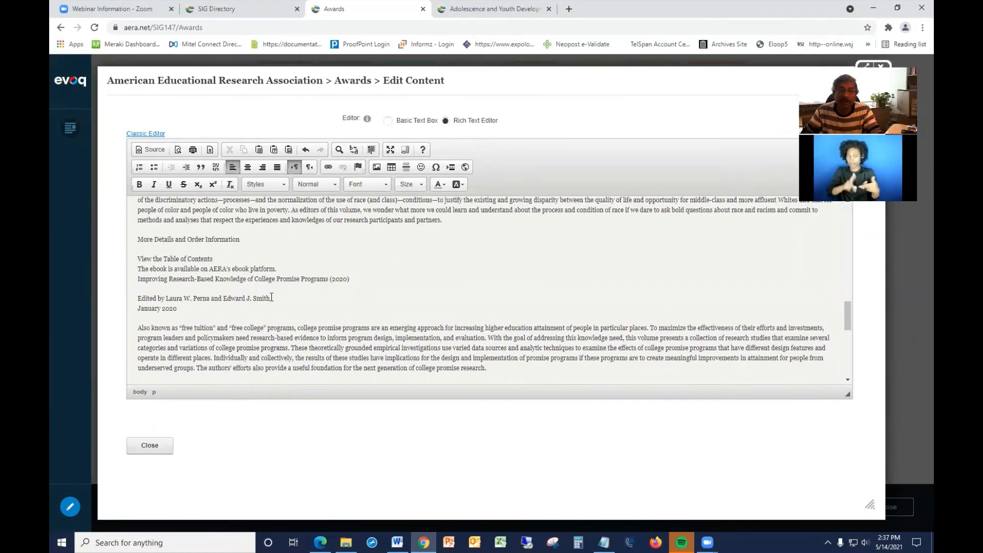
left_click_drag(270, 298, 150, 304)
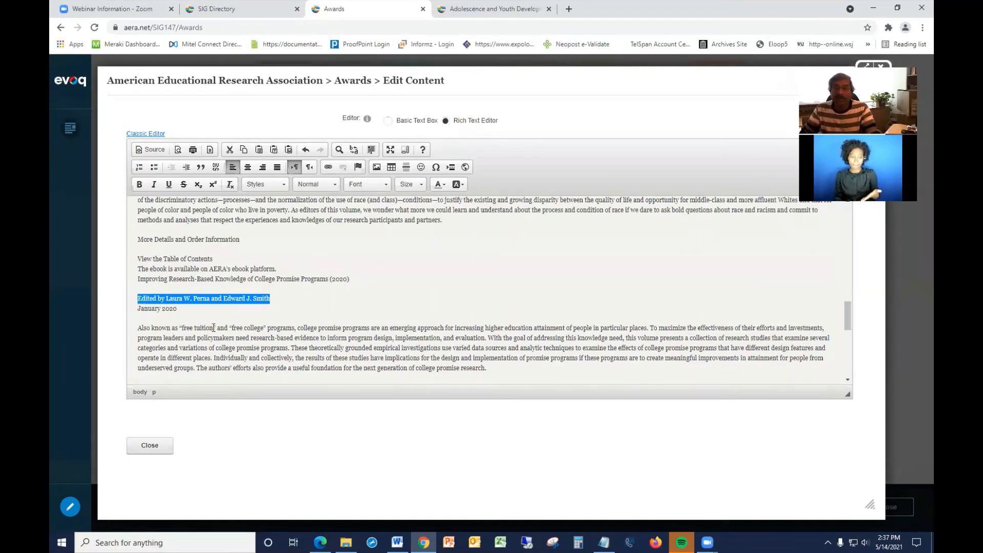
left_click(212, 310)
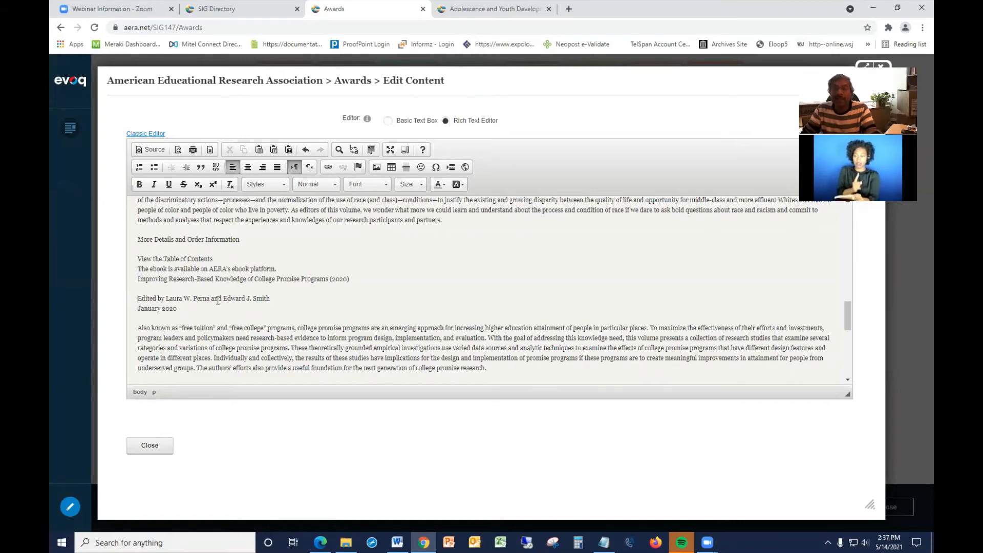
Insert an anchor named Testing at the start of the line "Edited by Laura W. Perna and Edward J. Smith".
left_click(359, 167)
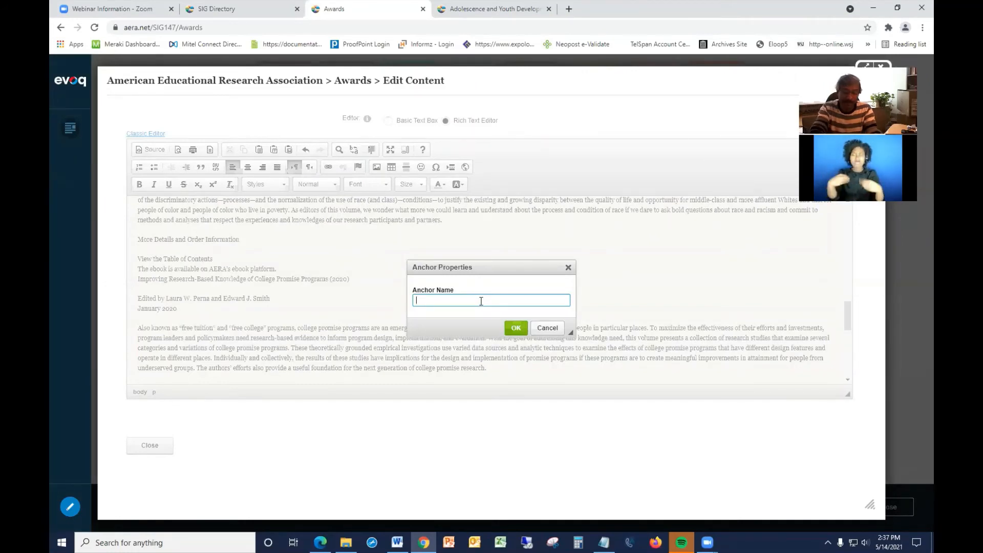
type("Test")
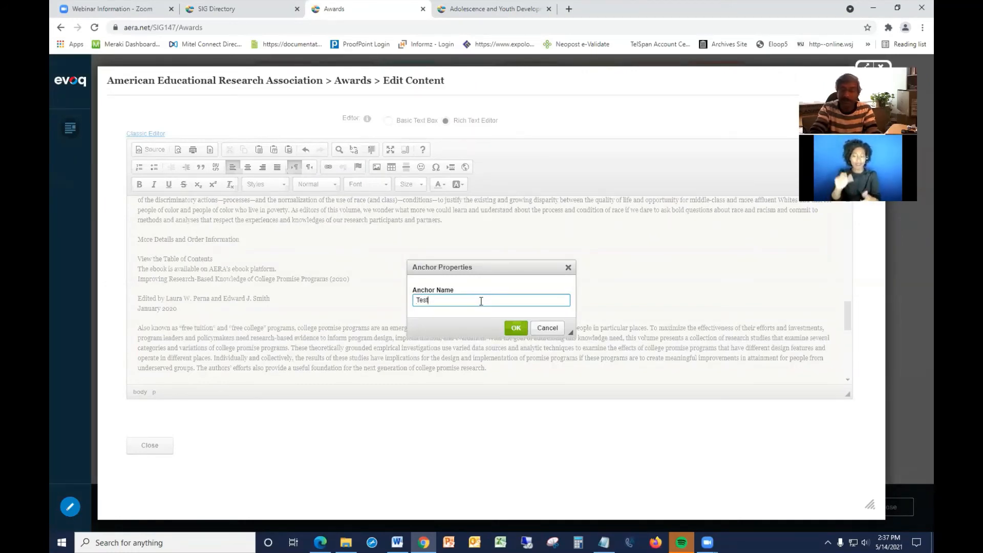
type("ing")
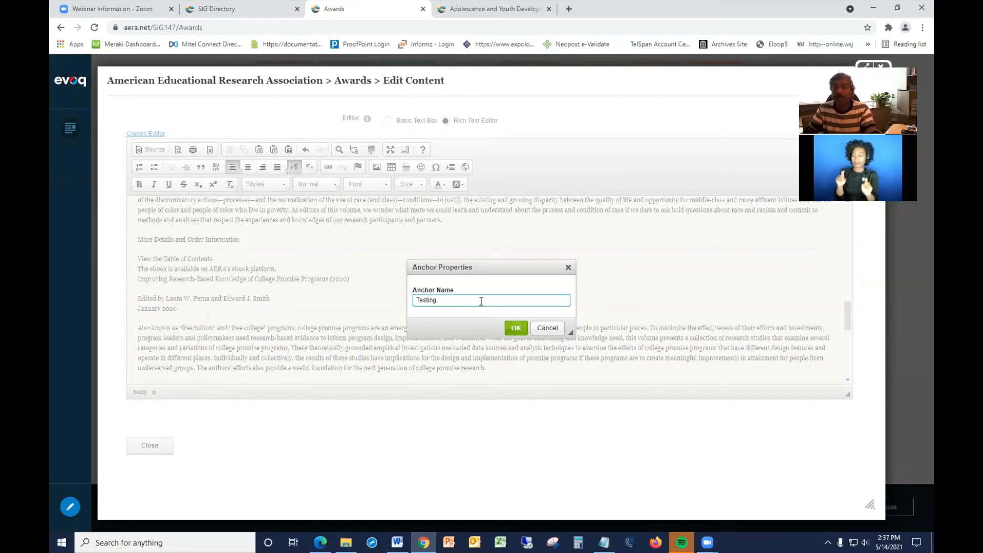
left_click(519, 330)
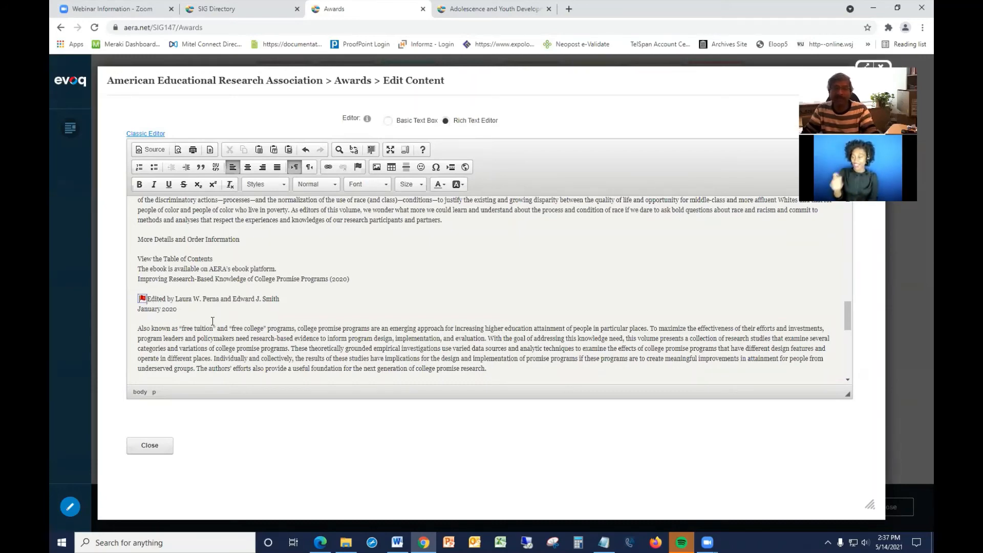
Link the line "Collaborative support for AERA Division and SIG trainings; and" to the Testing anchor in the text.
scroll(213, 321, "up", 4)
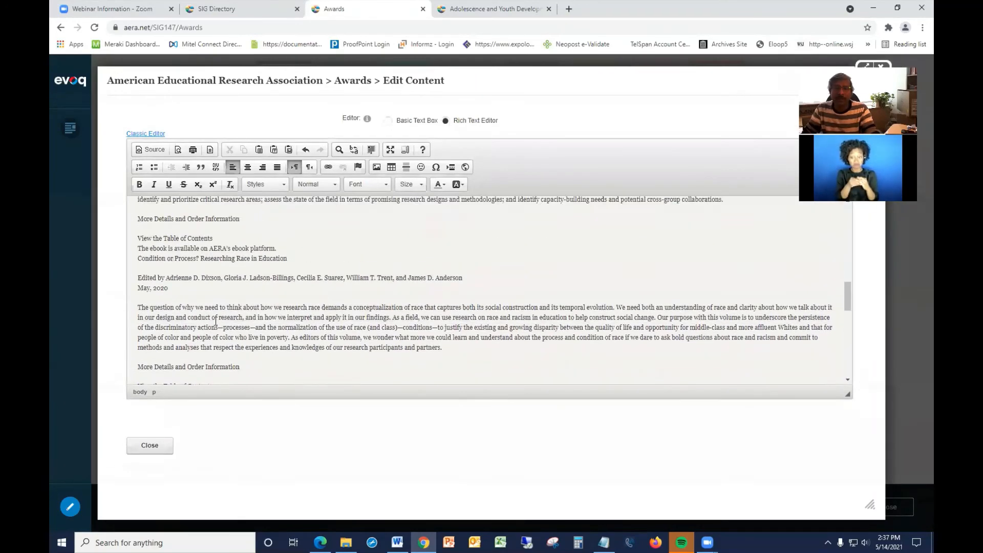
scroll(216, 321, "up", 3)
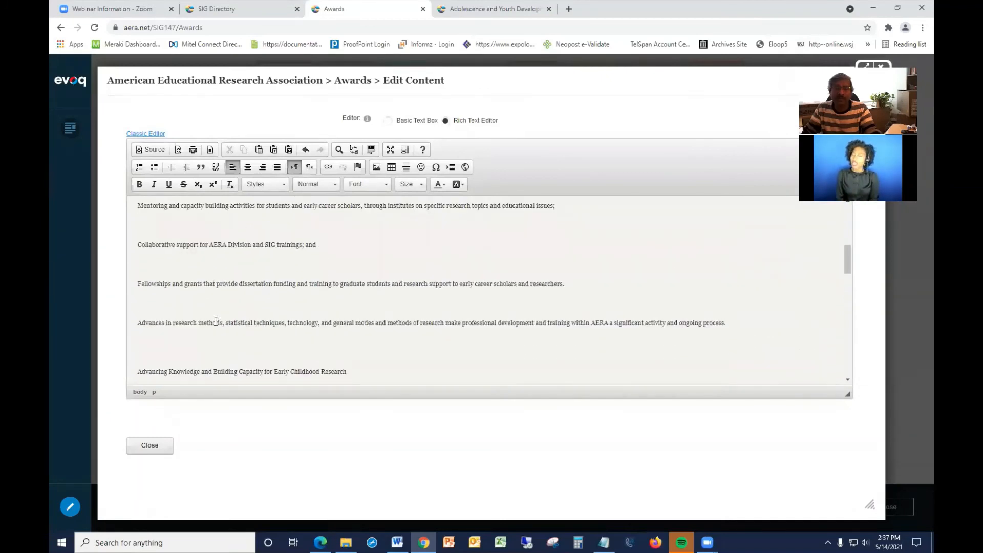
scroll(215, 321, "up", 1)
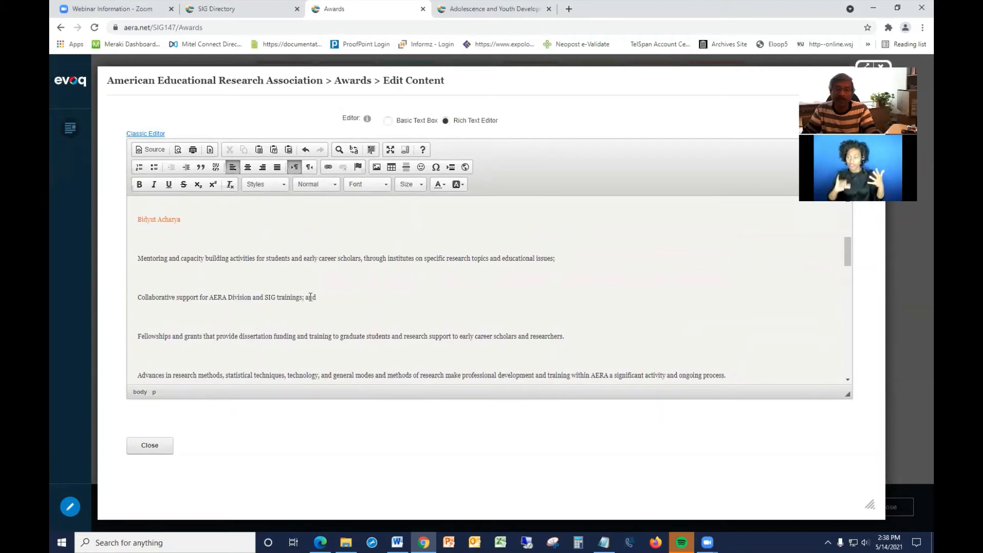
left_click_drag(320, 298, 136, 298)
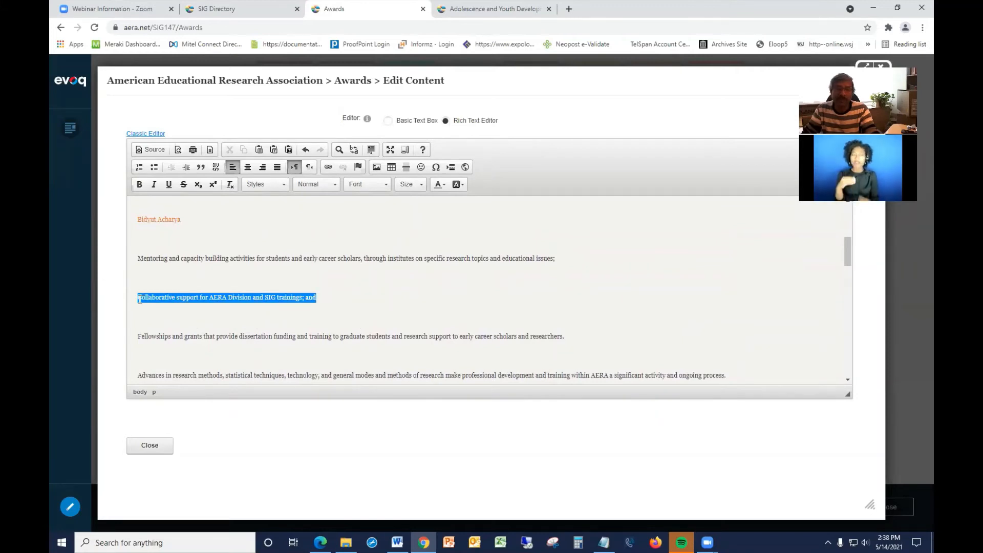
scroll(239, 315, "down", 2)
scroll(239, 315, "up", 1)
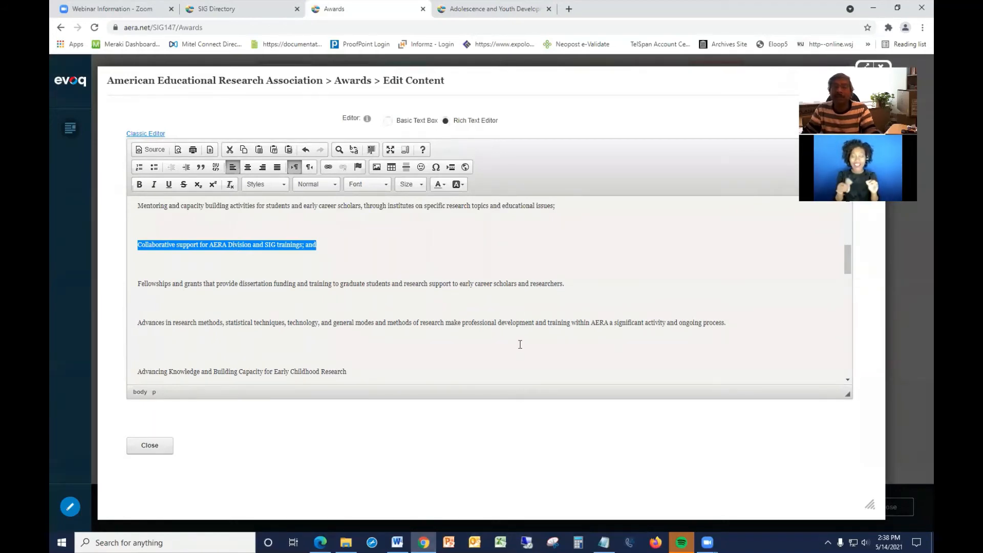
left_click(328, 168)
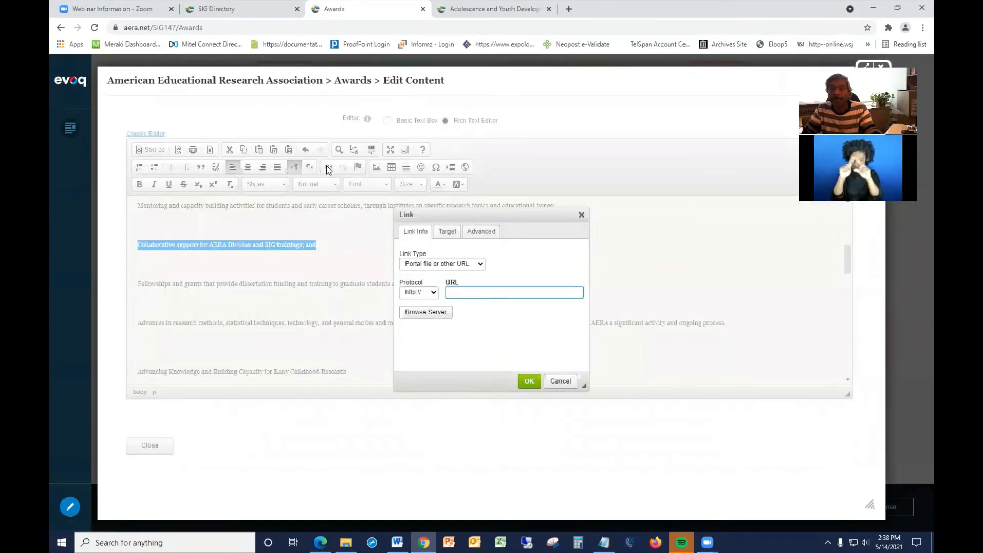
left_click(422, 265)
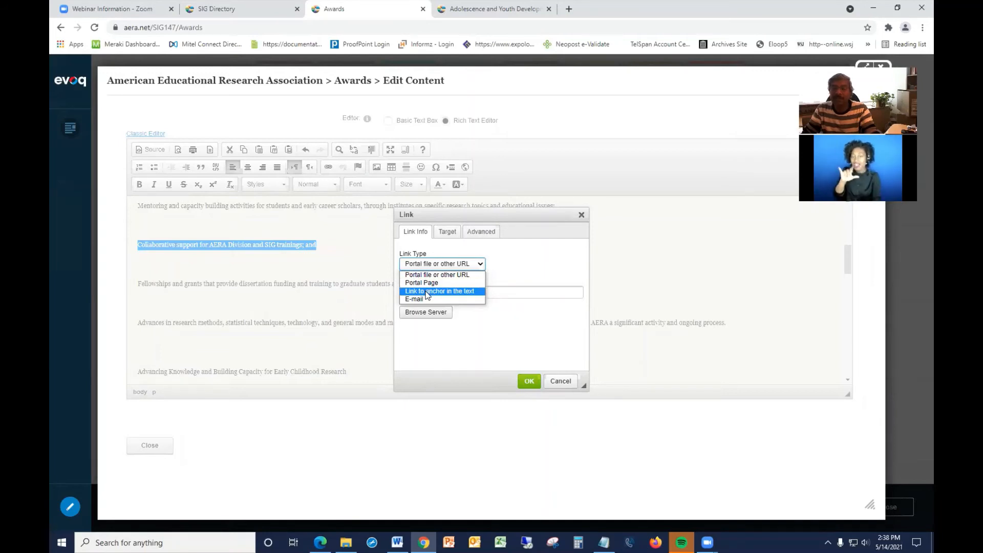
left_click(426, 292)
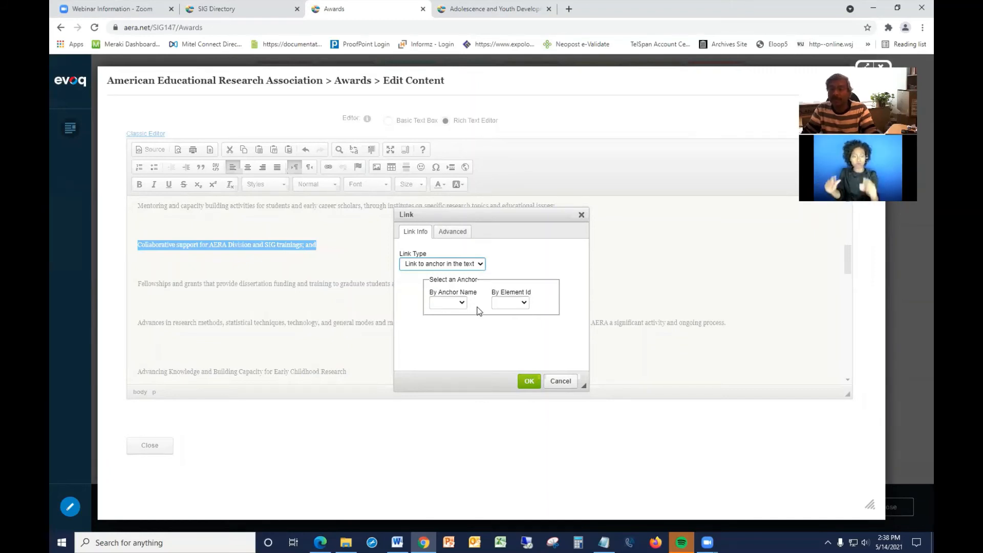
left_click(523, 305)
left_click(508, 321)
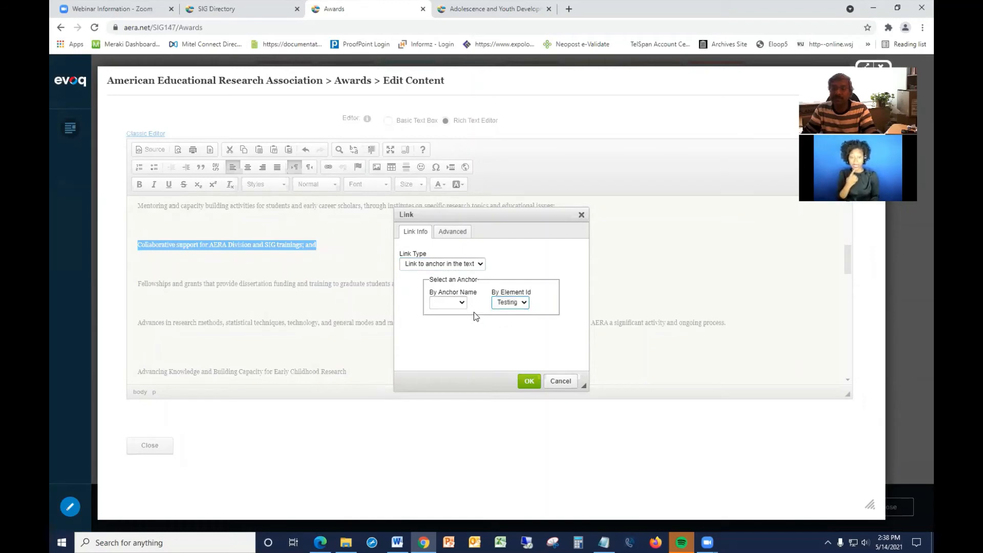
left_click(461, 304)
left_click(445, 322)
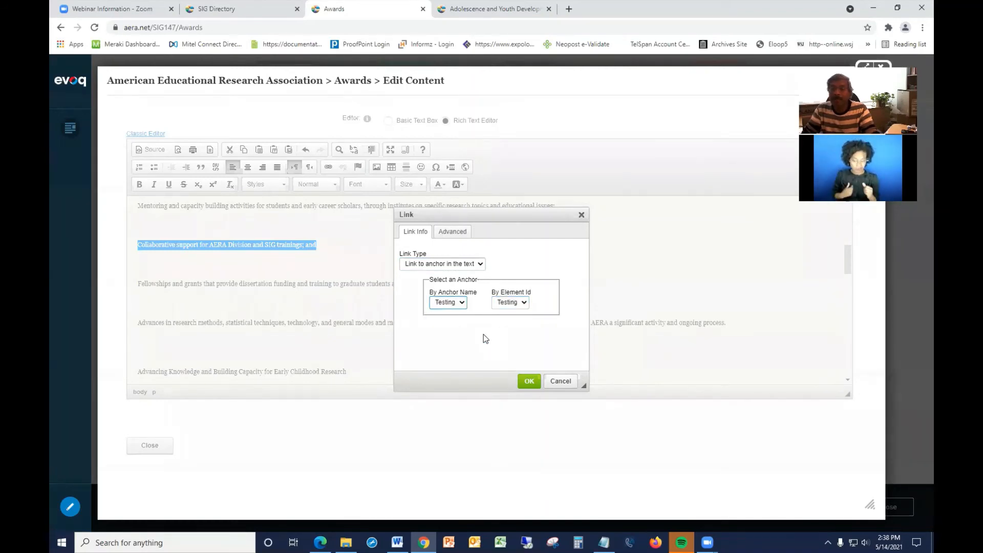
left_click(529, 381)
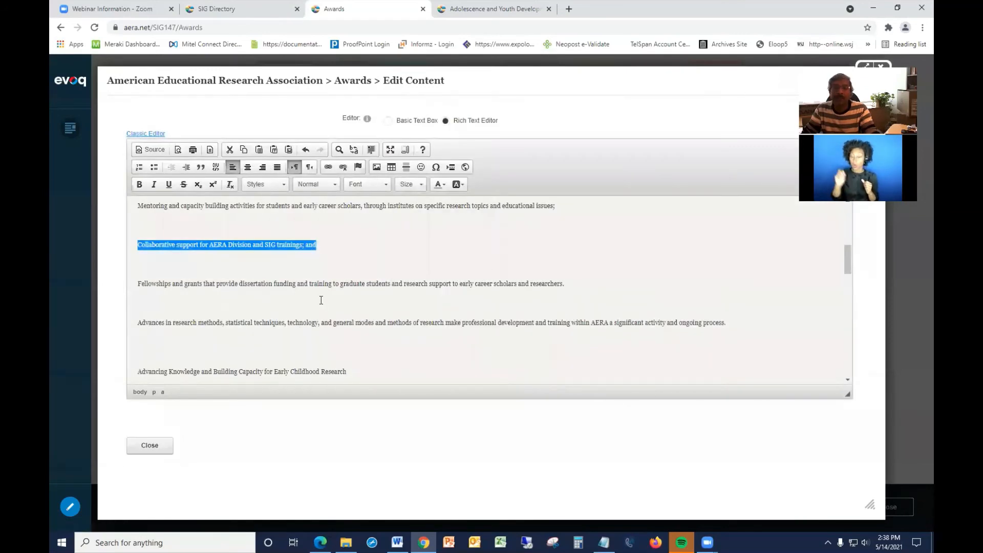
left_click(321, 300)
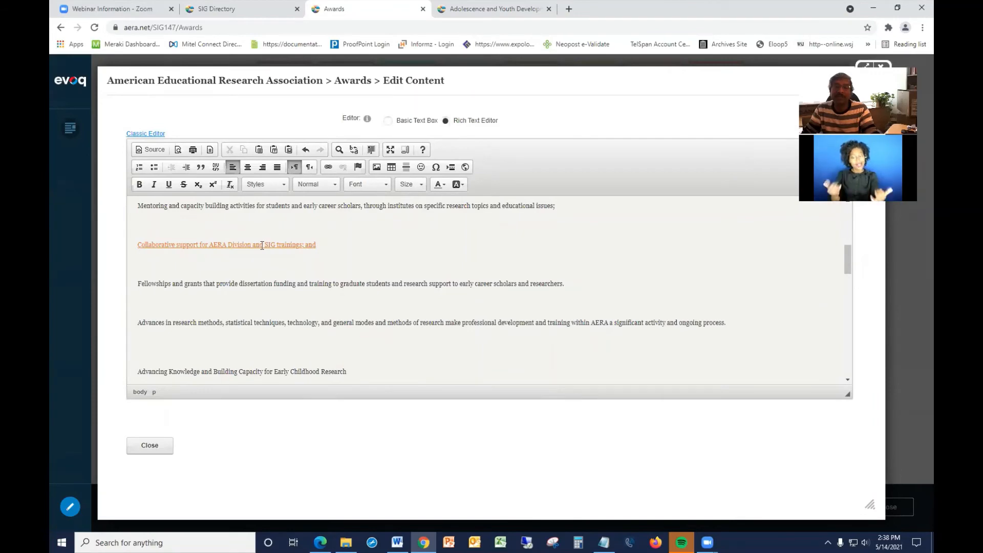
Close the content editor to return to the Awards page.
scroll(262, 245, "down", 10)
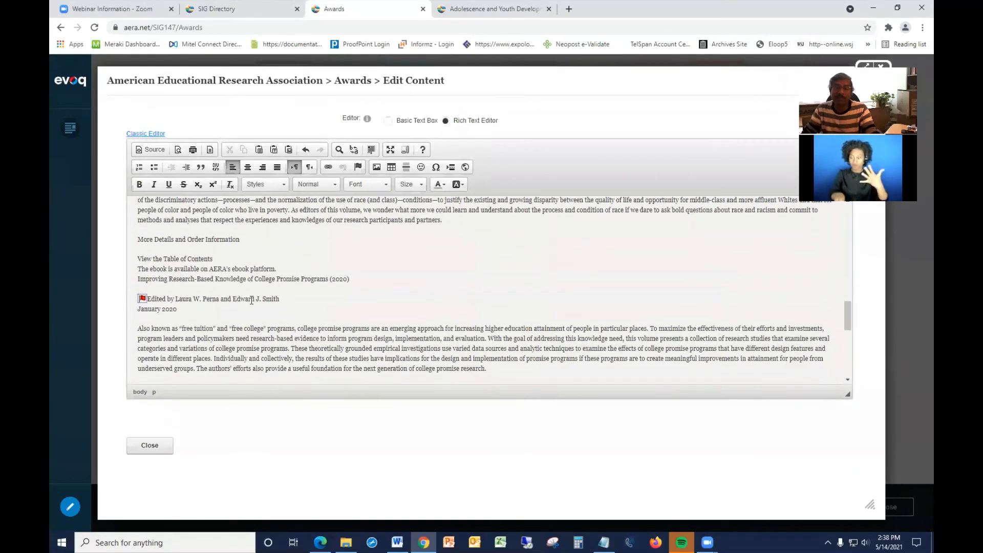
scroll(344, 297, "up", 5)
scroll(344, 297, "up", 5)
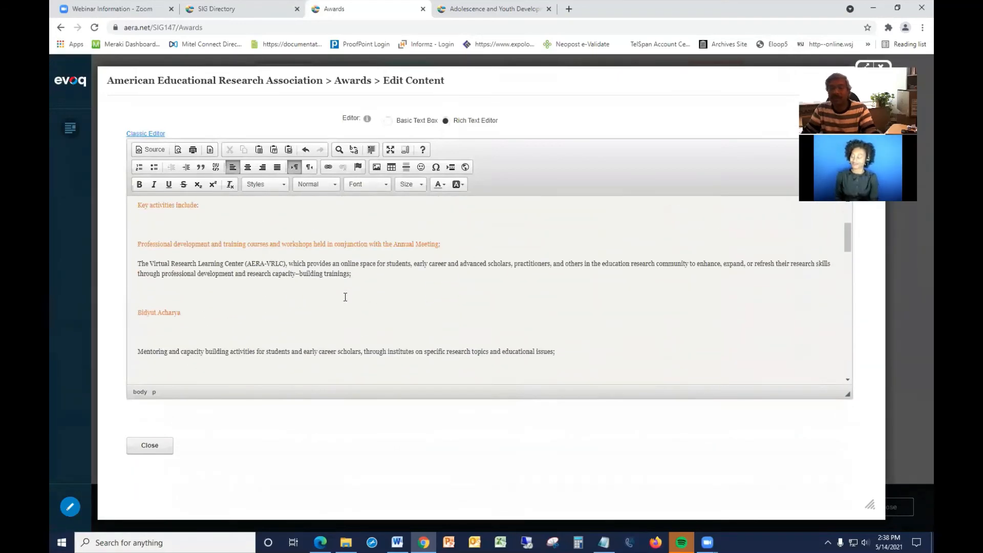
scroll(345, 296, "down", 3)
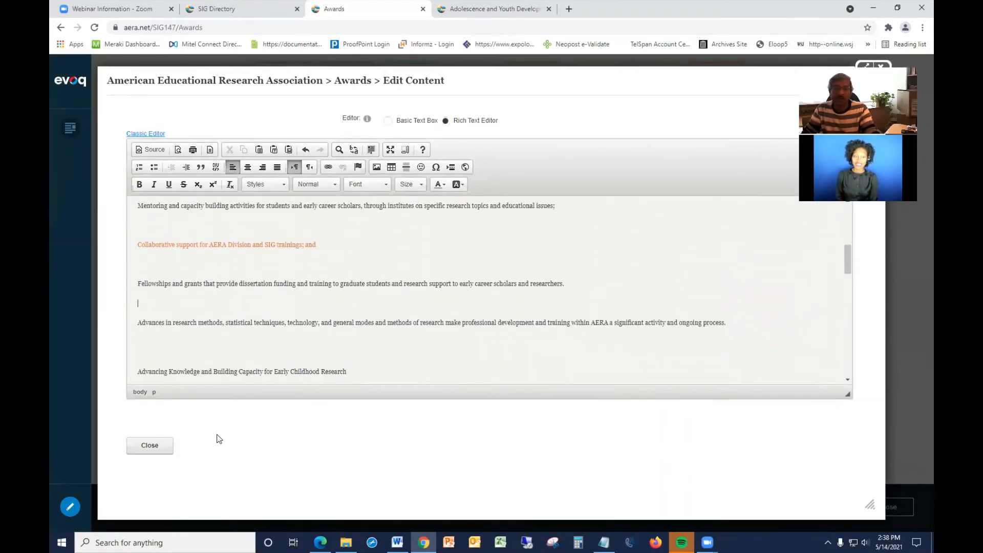
left_click(149, 447)
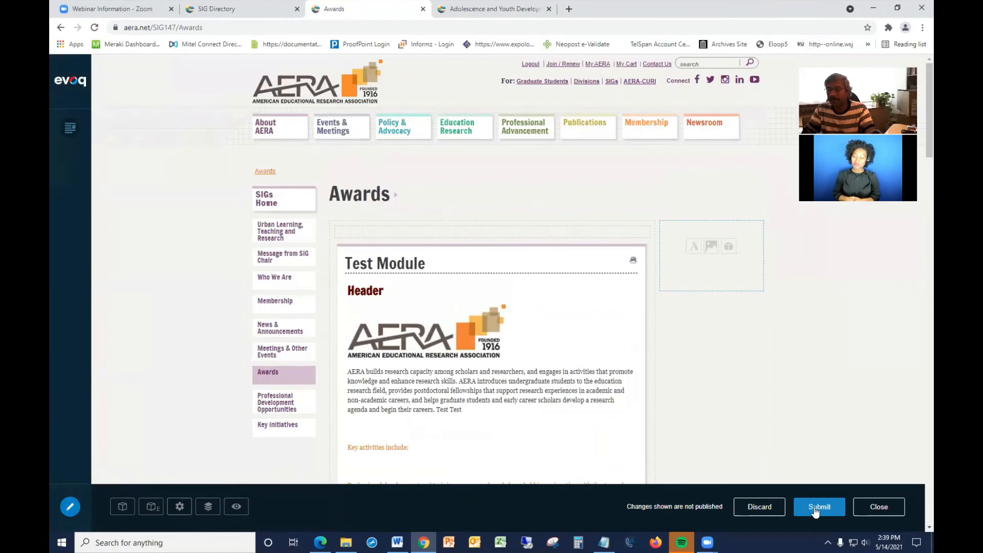
Submit the page changes for approval with a short placeholder comment.
left_click(815, 510)
left_click(449, 204)
type("s")
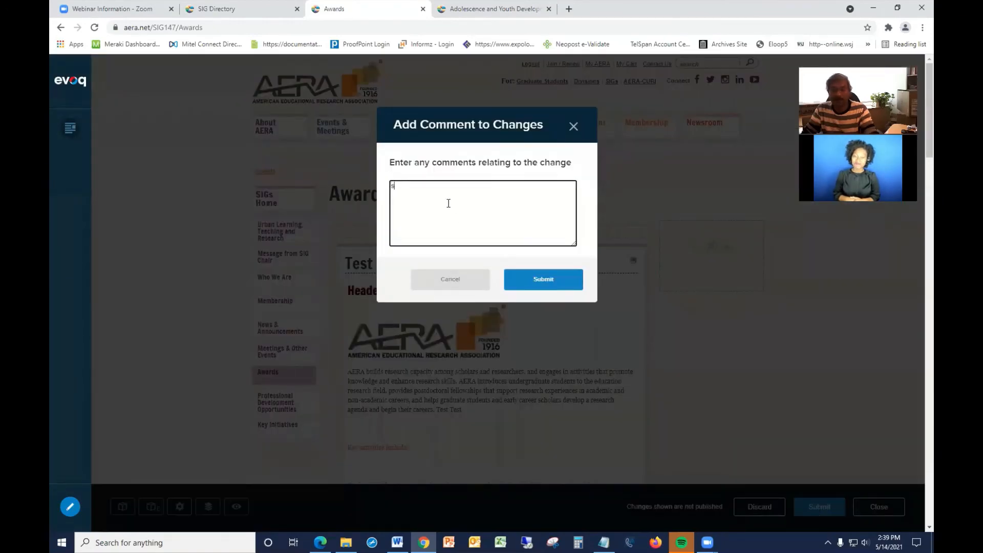
type("dfsdf")
left_click(549, 285)
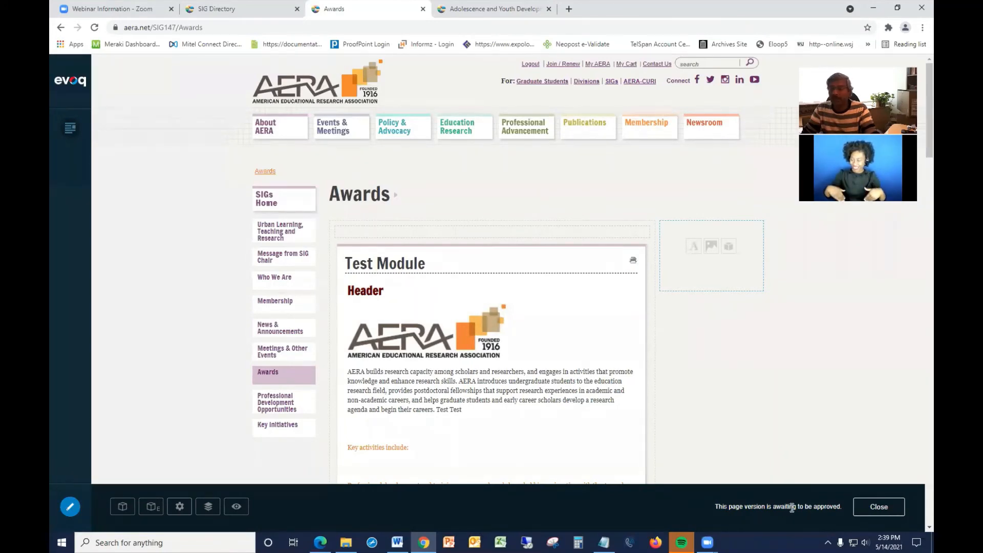
Switch to Edge and approve the Awards content change in the Message Center notifications.
scroll(535, 382, "down", 1)
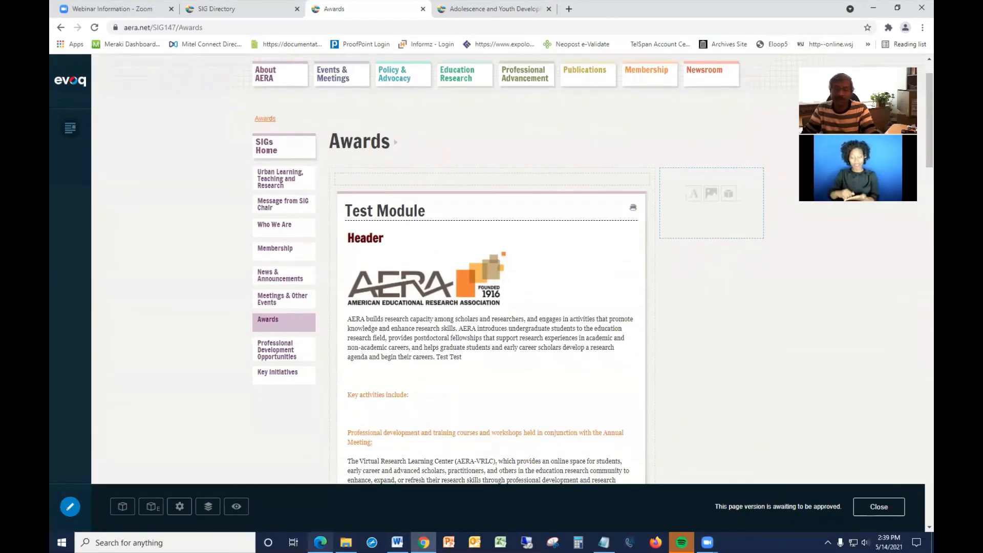
left_click(320, 543)
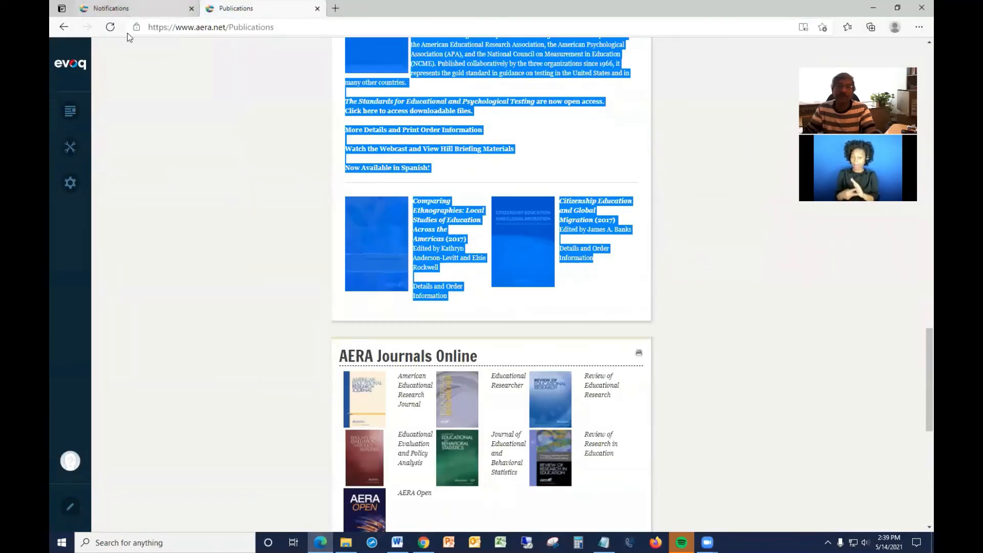
left_click(117, 11)
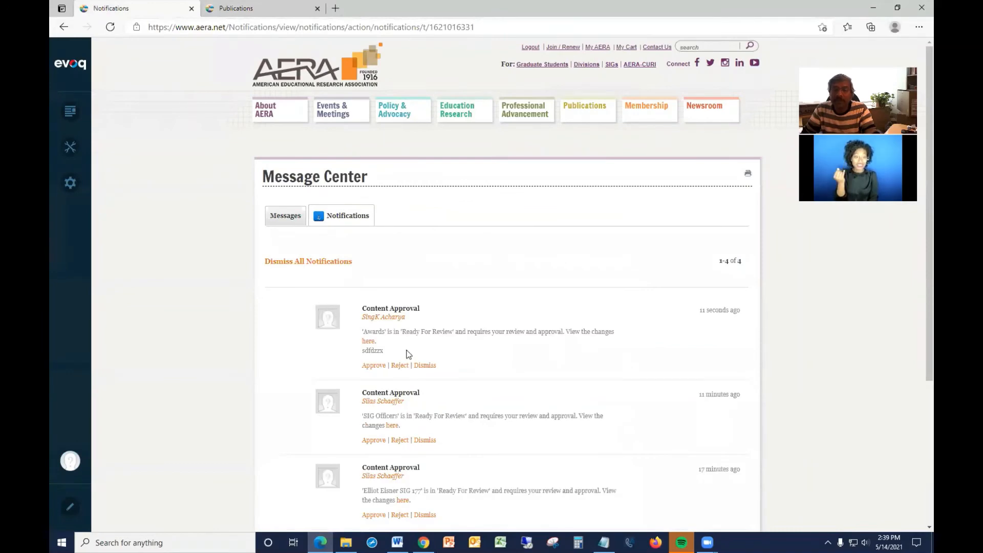
left_click(373, 366)
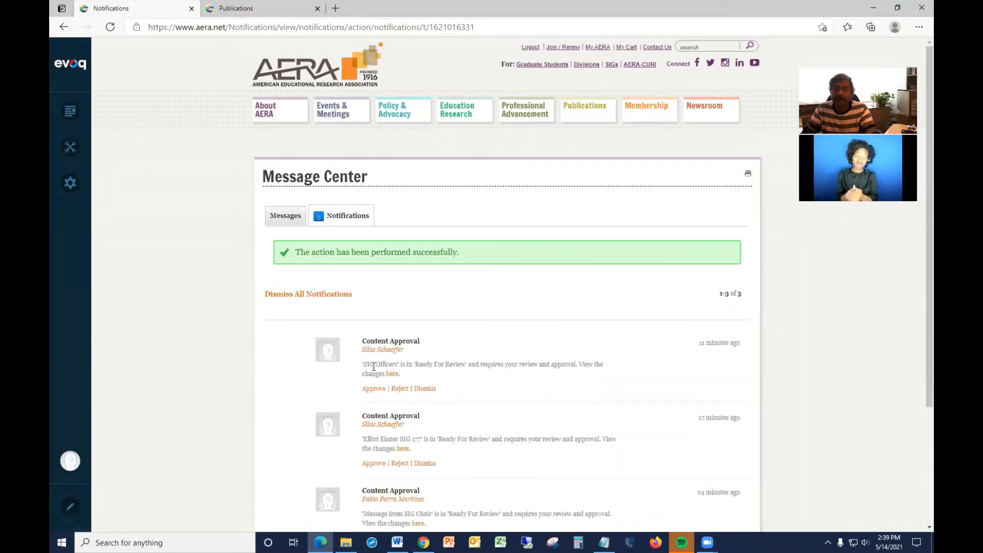
Return to the Awards page in Edge and reload it to show the approved version.
left_click(236, 9)
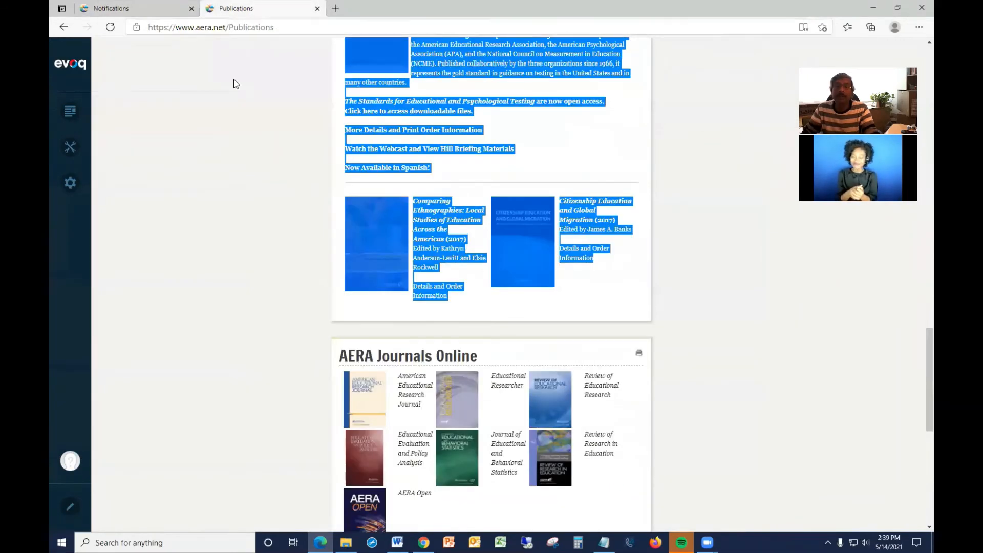
left_click(63, 26)
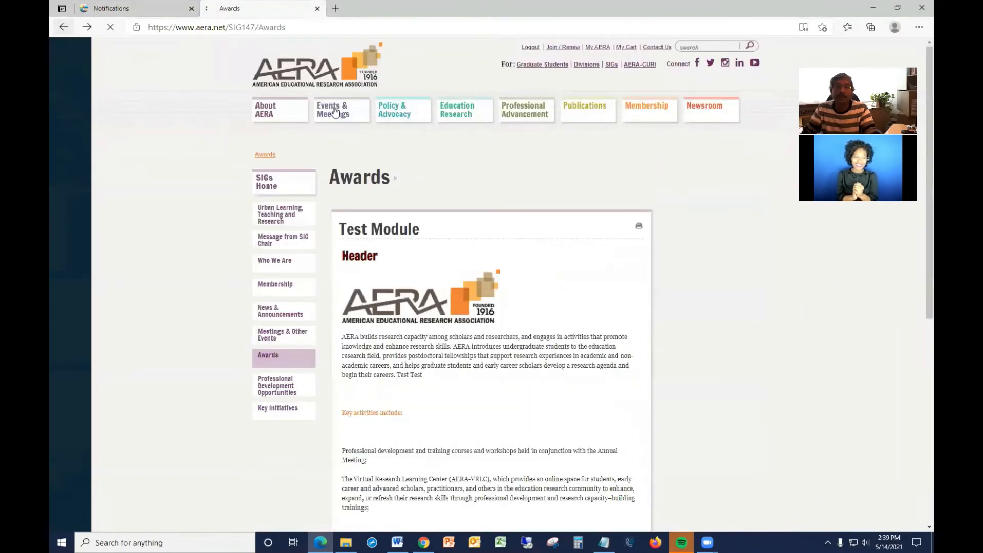
scroll(492, 251, "down", 5)
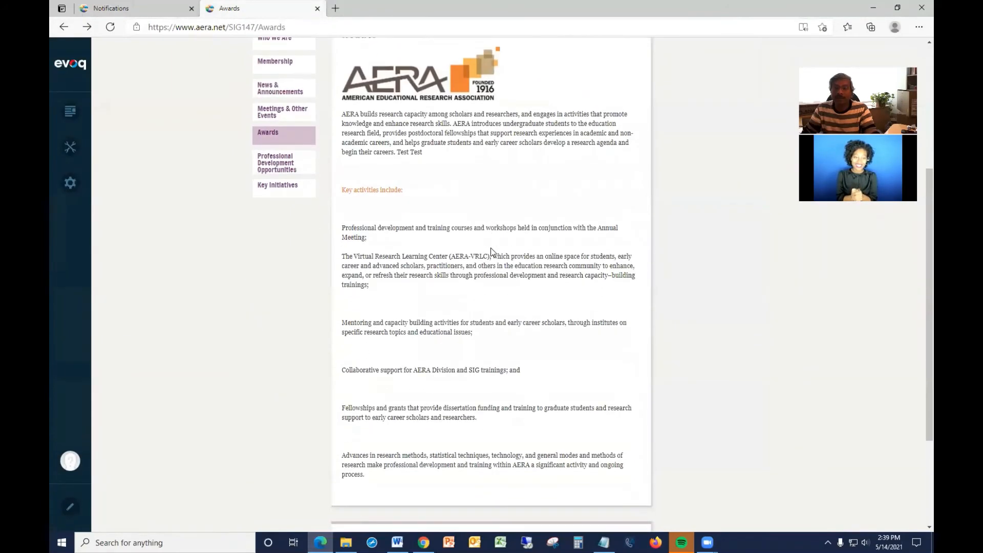
scroll(492, 248, "up", 2)
scroll(492, 249, "up", 4)
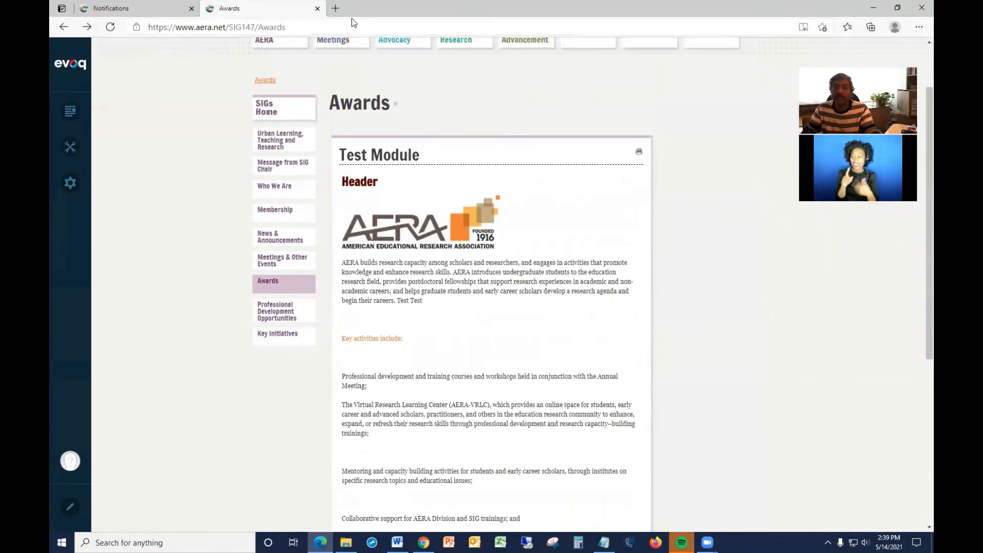
left_click(330, 27)
key("Return")
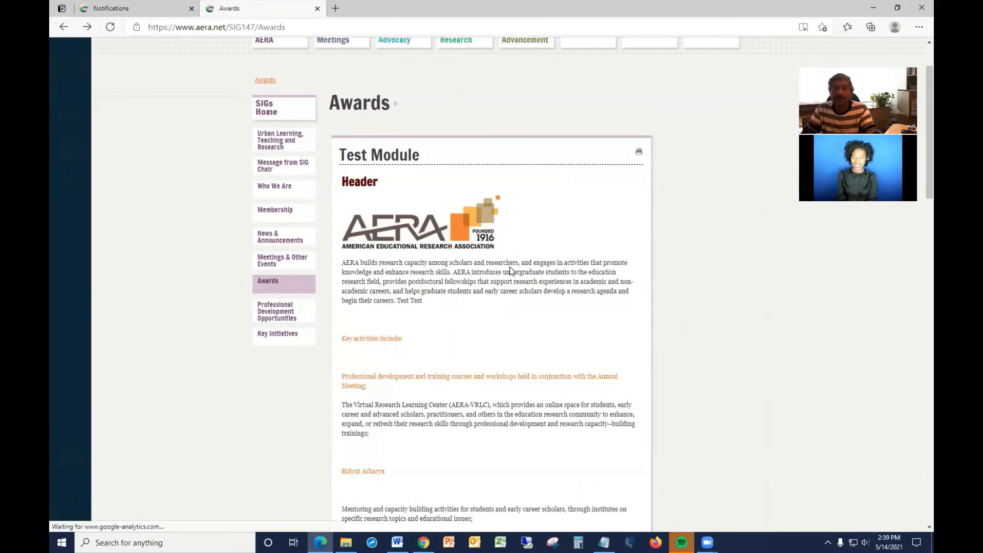
Test the "Collaborative support for AERA Division and SIG trainings; and" link to jump to the Testing anchor.
scroll(511, 272, "down", 1)
scroll(511, 271, "down", 9)
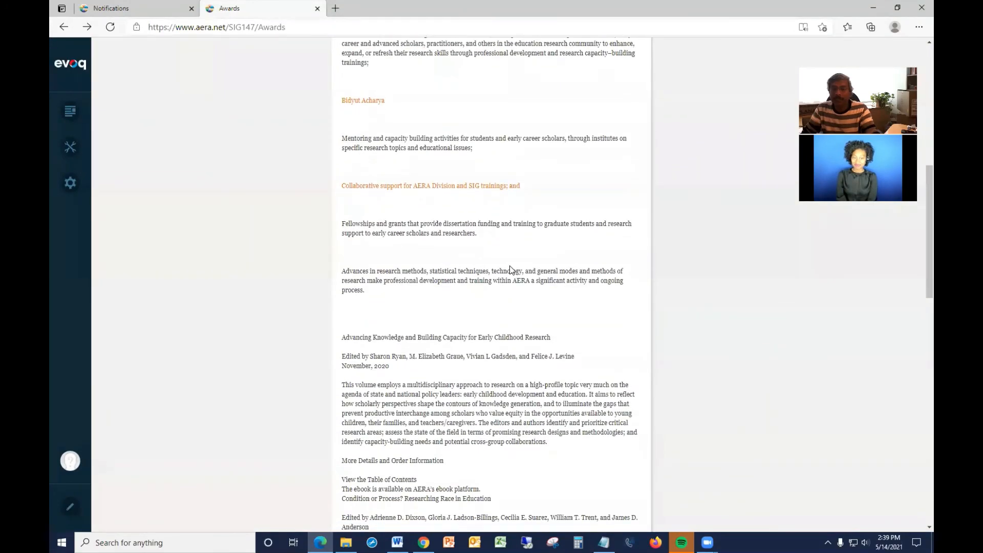
scroll(511, 265, "down", 15)
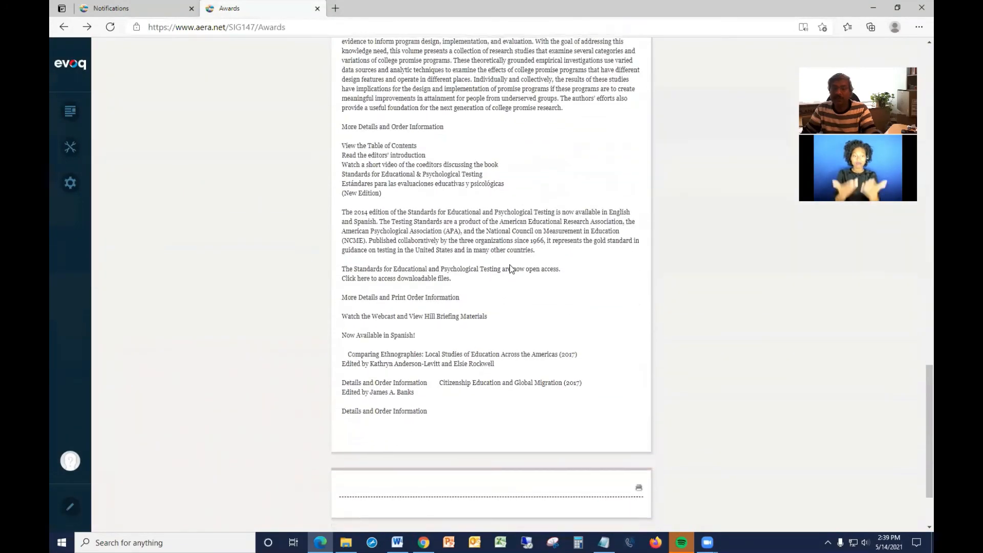
scroll(512, 264, "up", 15)
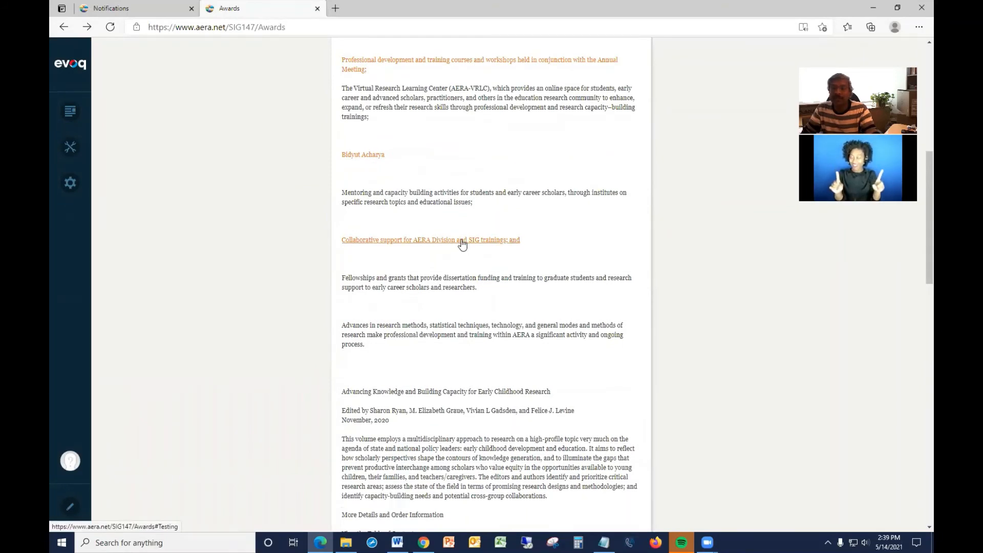
left_click(462, 242)
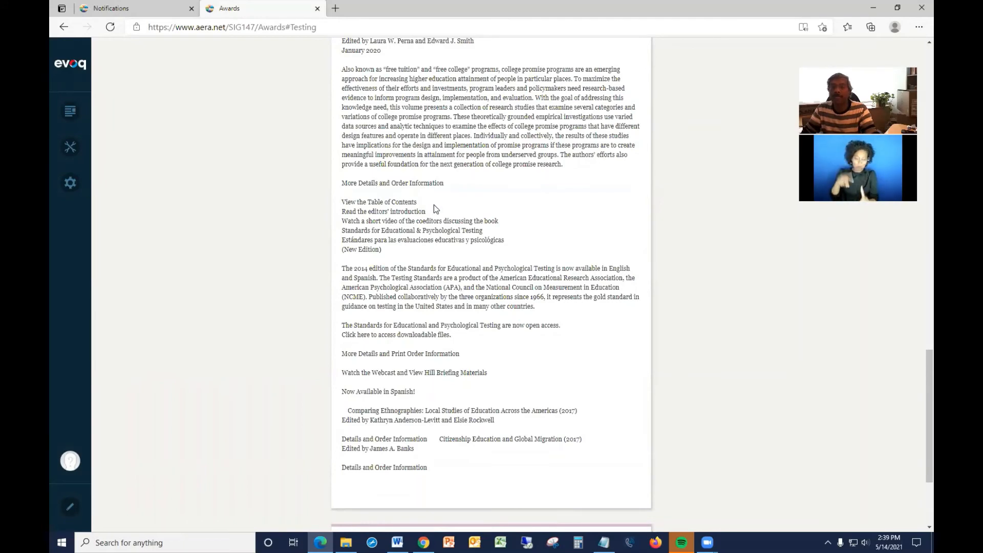
Scroll through the approved Awards page to review the new link and anchor text.
scroll(434, 205, "up", 15)
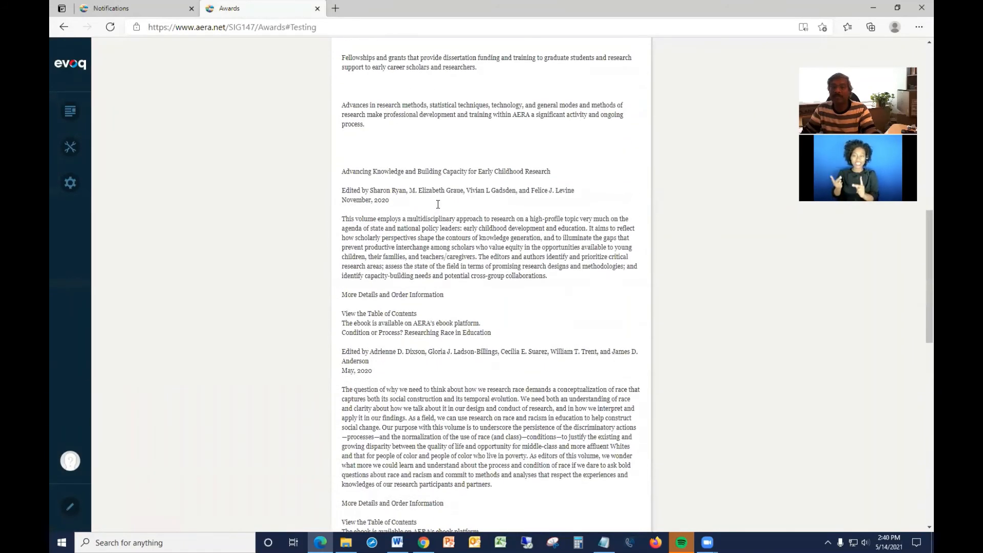
scroll(438, 204, "up", 2)
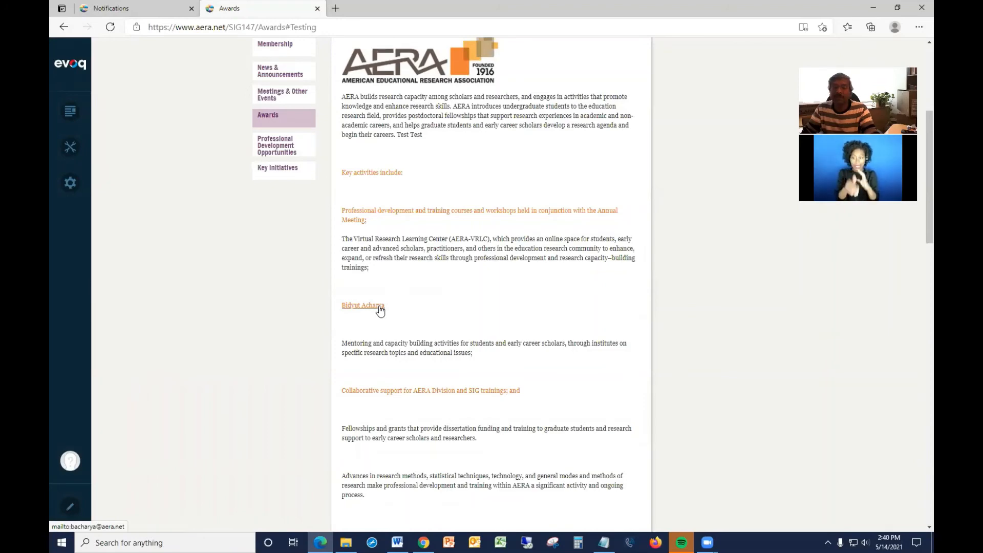
scroll(380, 310, "down", 3)
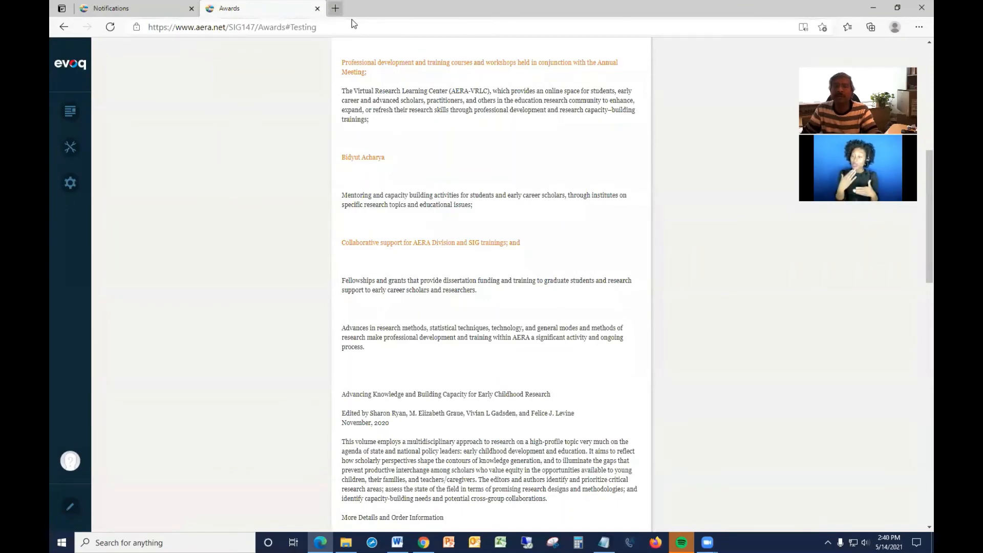
scroll(488, 251, "up", 8)
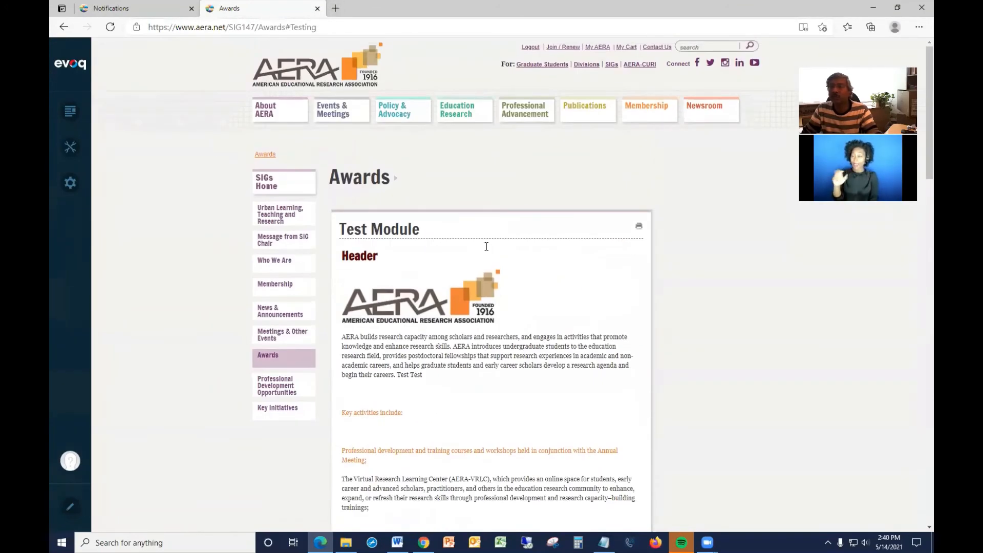
Open the Newsroom's AERA Highlights E-newsletter and follow its Beyond AERA in-page link as an anchor example.
left_click(704, 112)
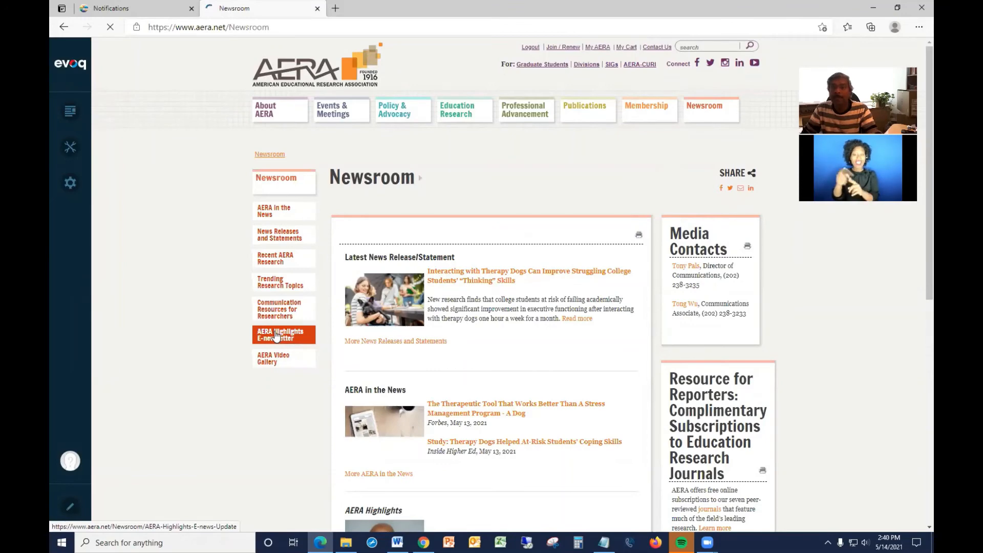
left_click(276, 337)
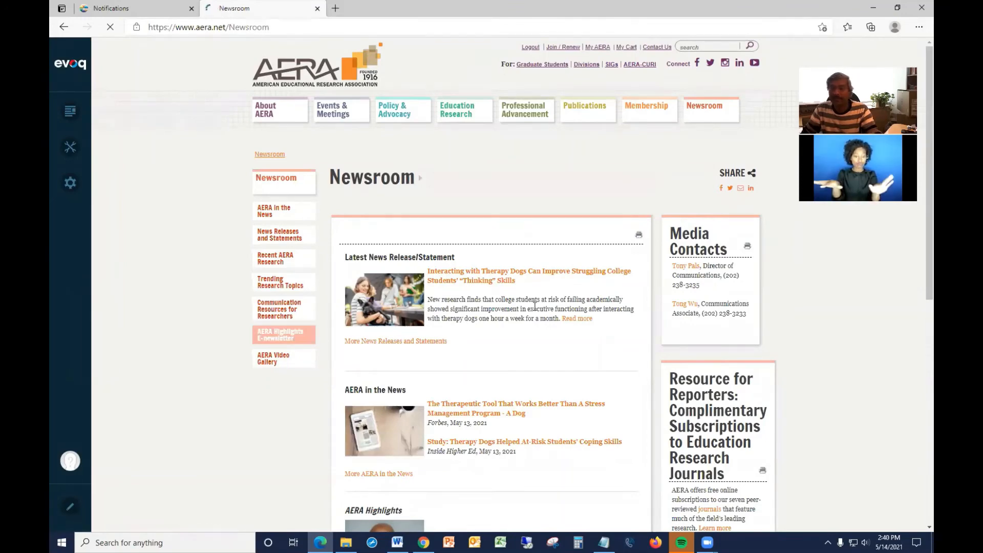
scroll(509, 315, "down", 5)
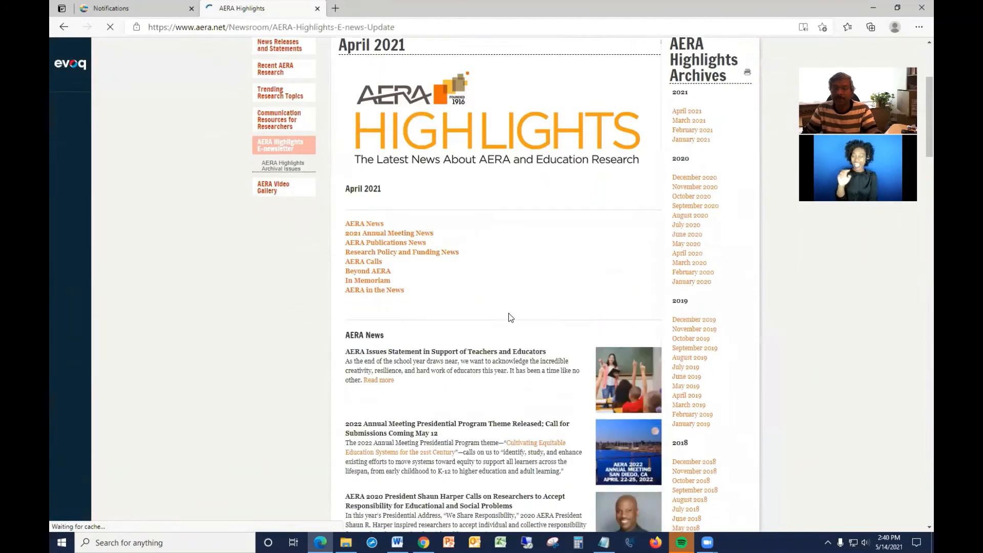
scroll(508, 313, "down", 1)
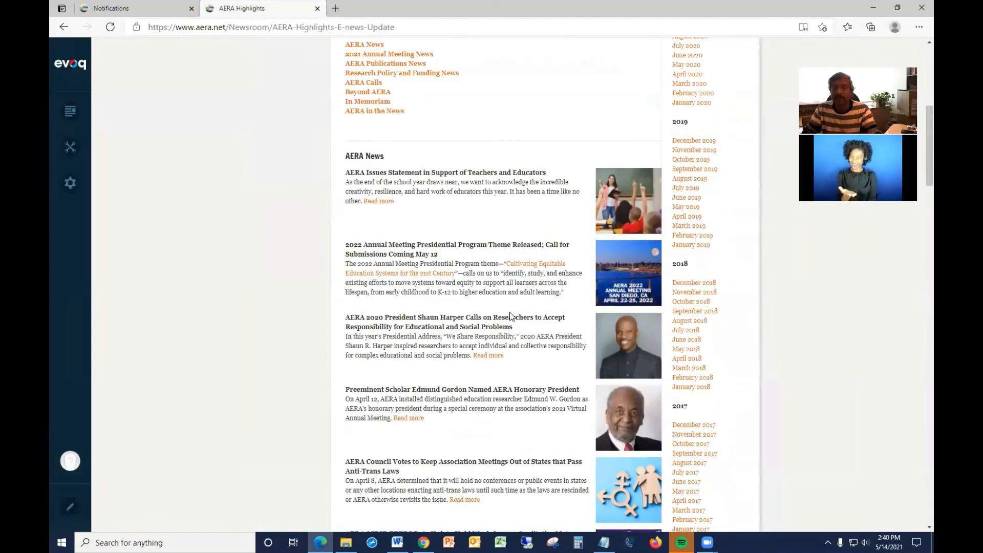
scroll(461, 282, "up", 2)
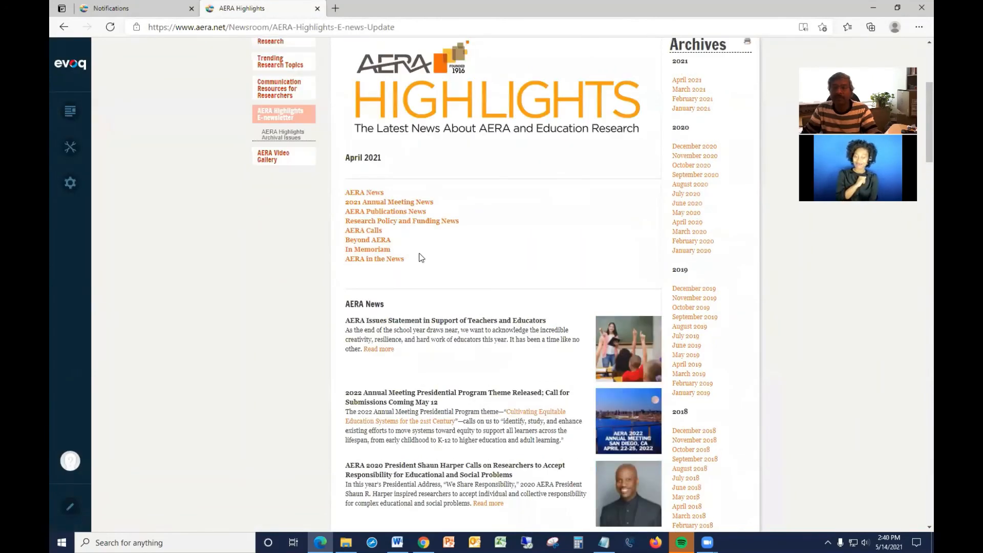
left_click(369, 241)
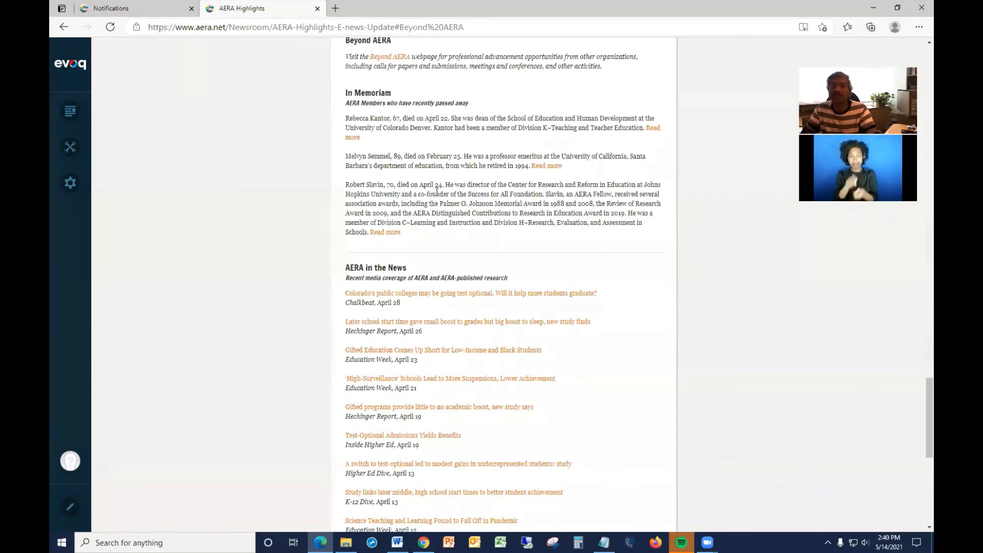
scroll(437, 191, "up", 1)
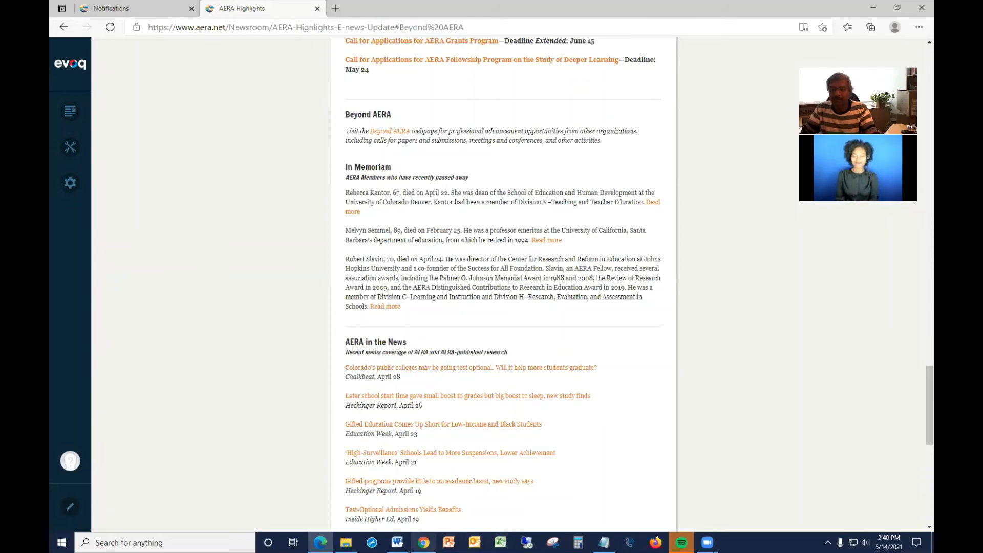
Switch to Chrome, review the Awards page in edit mode, and close edit mode.
left_click(423, 542)
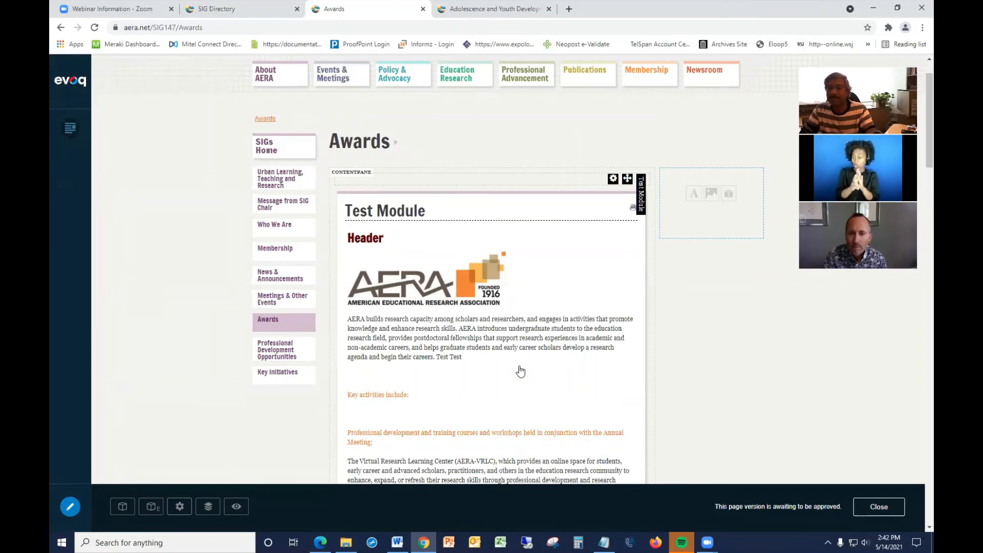
scroll(521, 371, "down", 1)
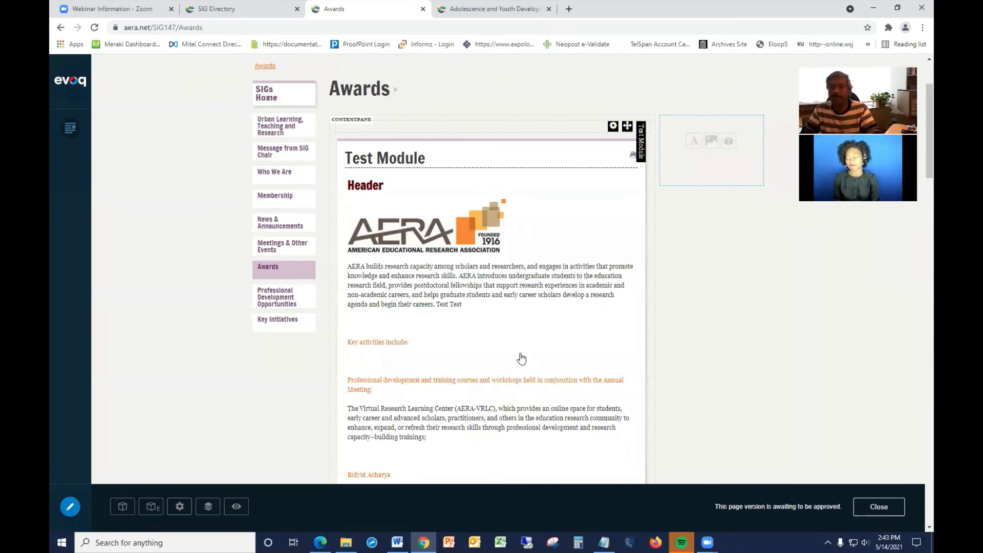
scroll(521, 359, "down", 2)
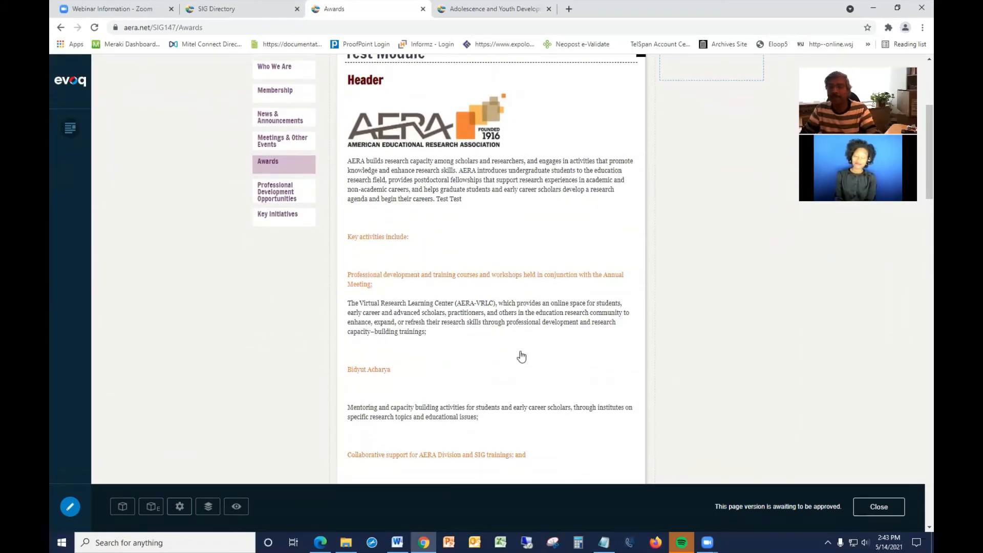
scroll(521, 357, "down", 3)
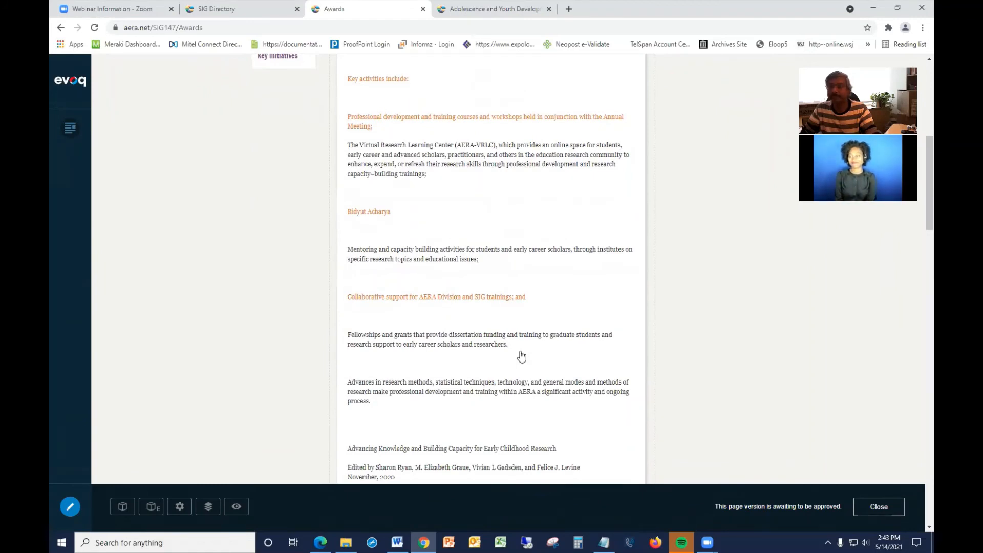
scroll(522, 355, "down", 2)
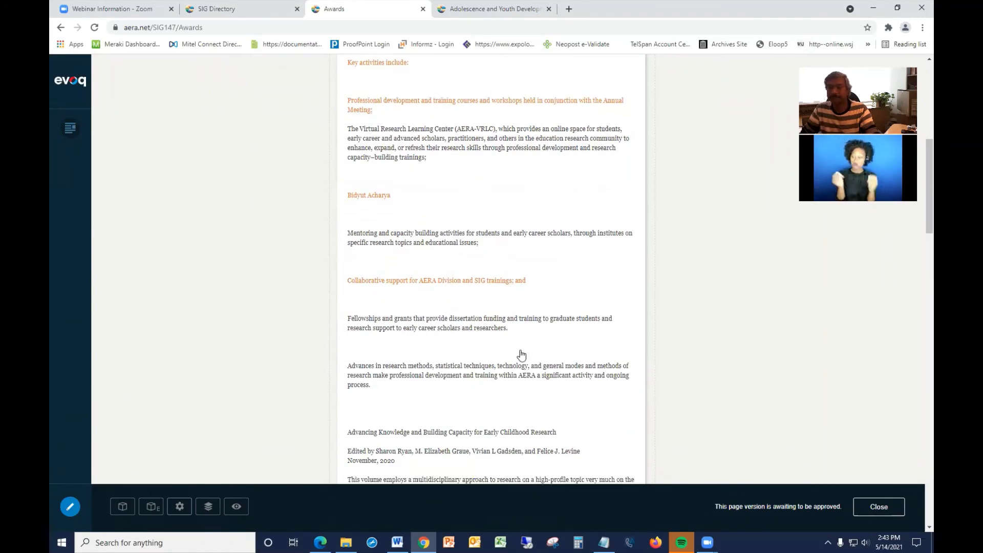
left_click(877, 510)
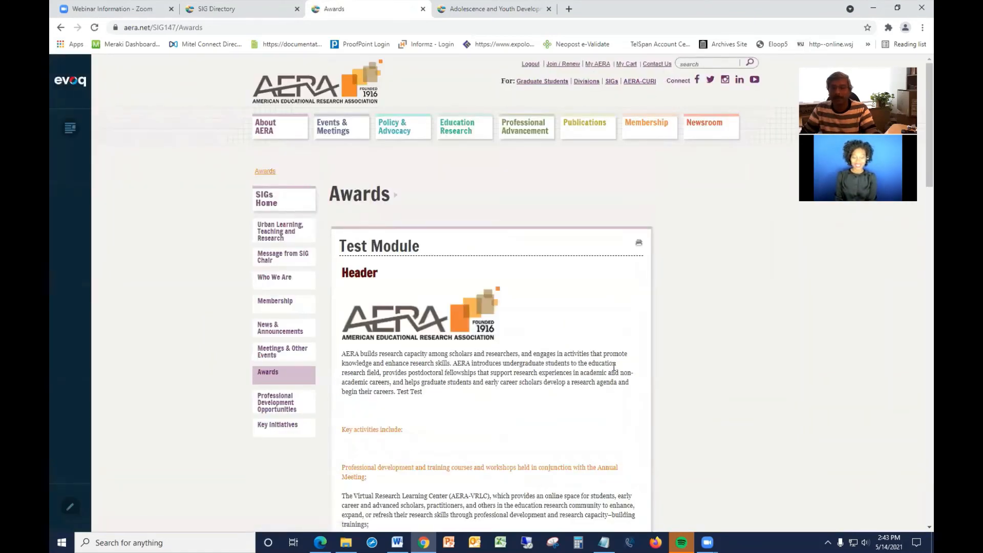
Scroll through the published Awards page content in Chrome.
scroll(615, 369, "down", 1)
scroll(615, 369, "down", 2)
scroll(615, 369, "up", 3)
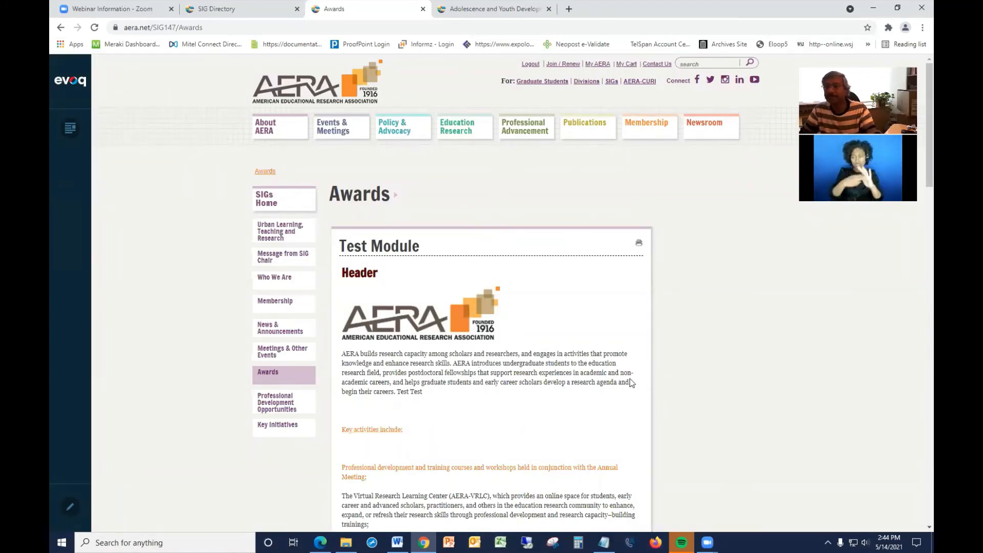
scroll(664, 295, "down", 3)
scroll(665, 294, "down", 3)
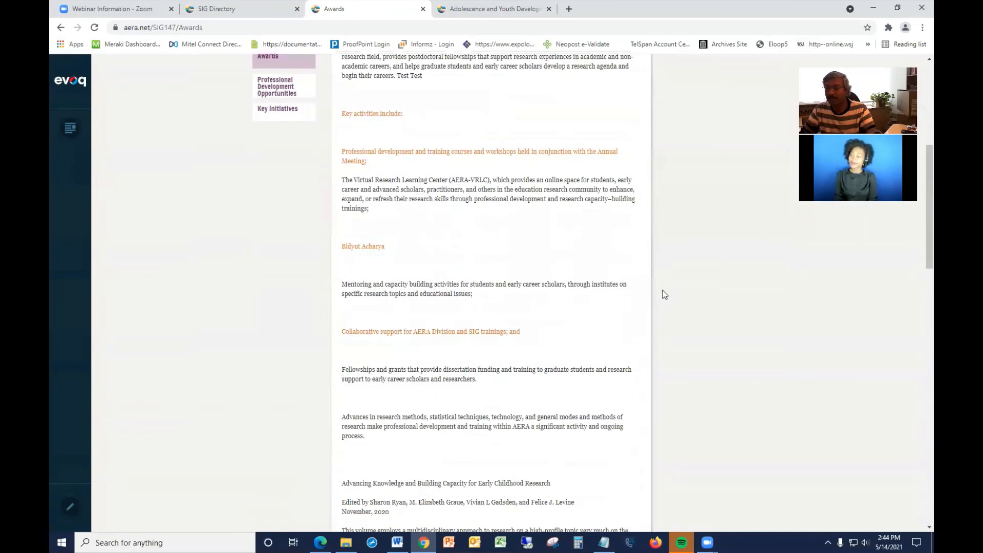
scroll(665, 294, "down", 2)
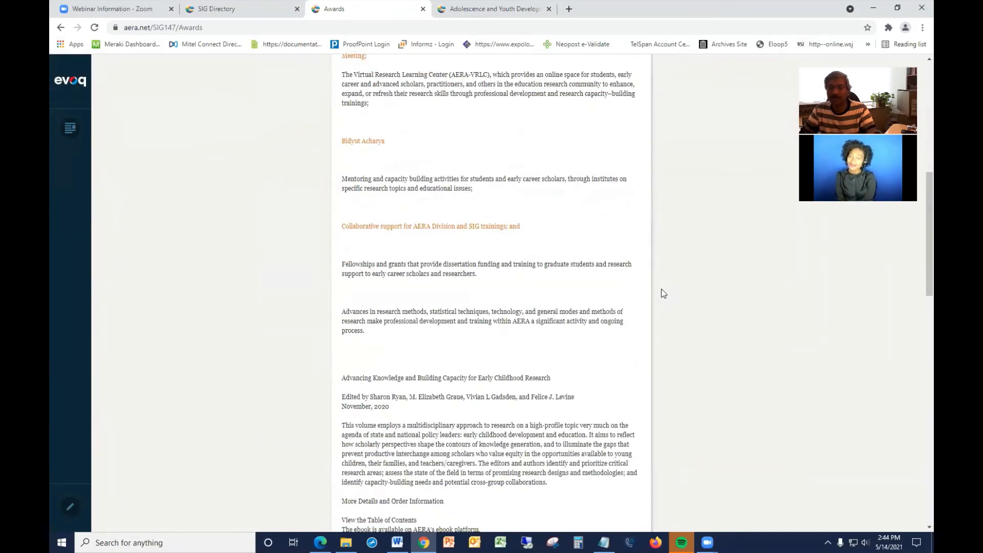
scroll(664, 294, "down", 14)
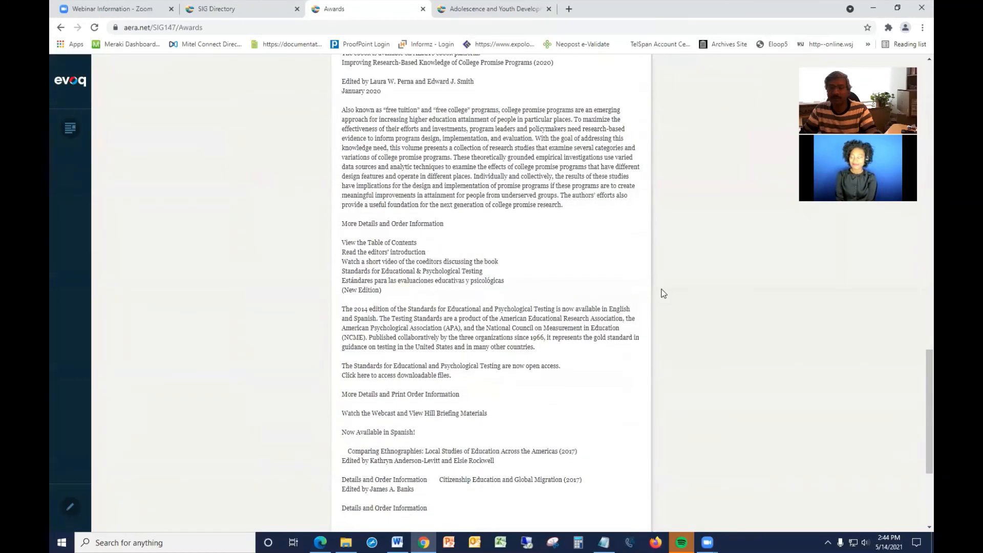
scroll(664, 294, "down", 3)
scroll(662, 292, "up", 4)
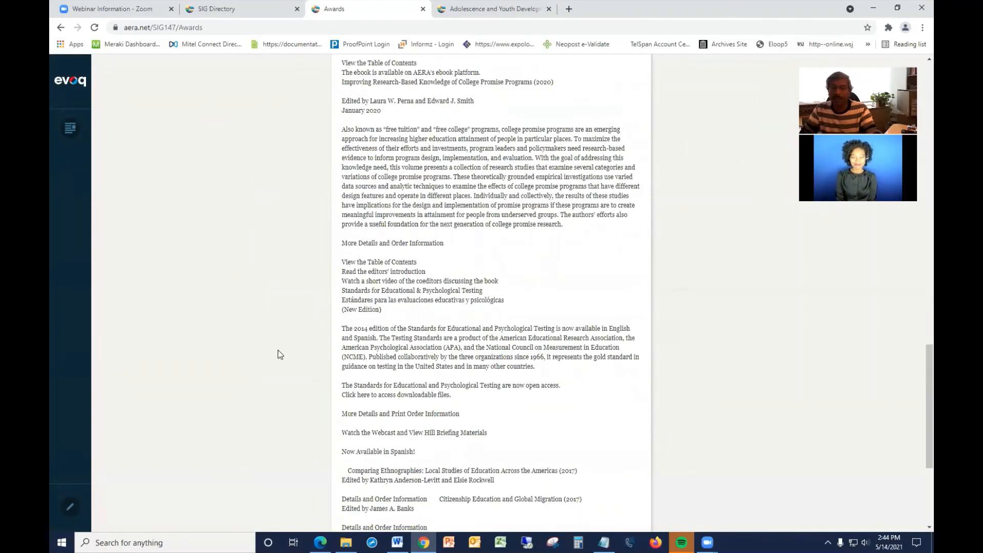
scroll(112, 489, "up", 3)
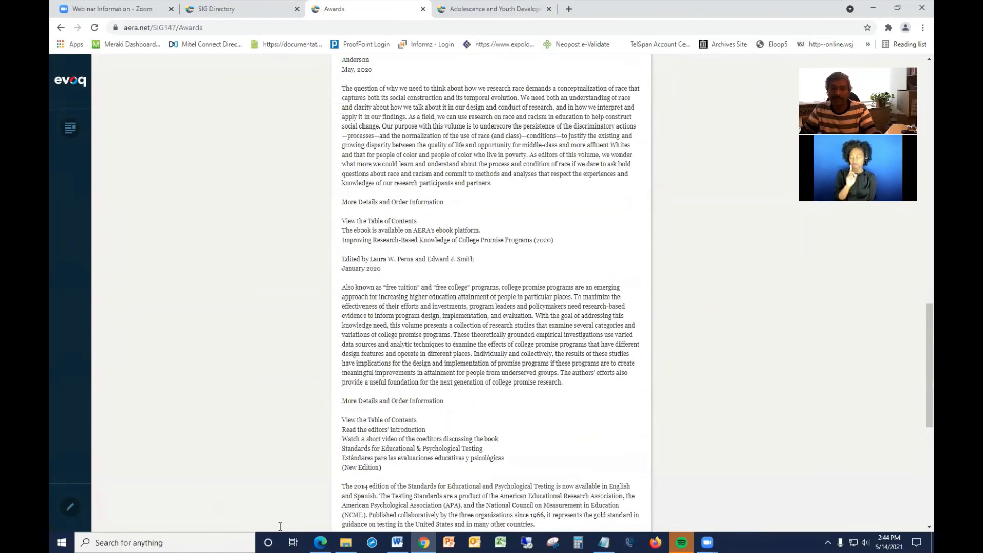
Enter edit mode on the Awards page and examine the Test Module and its controls.
left_click(70, 511)
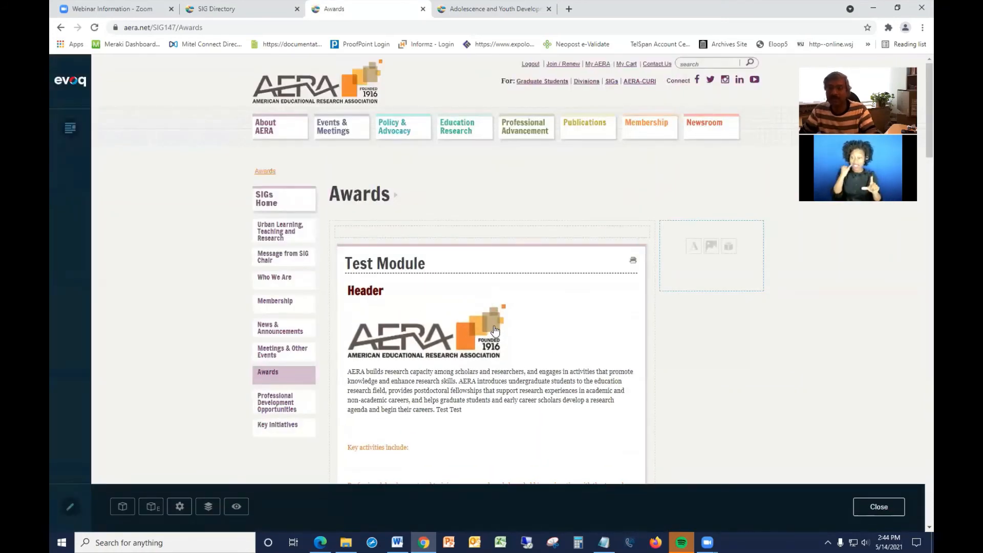
scroll(496, 331, "down", 1)
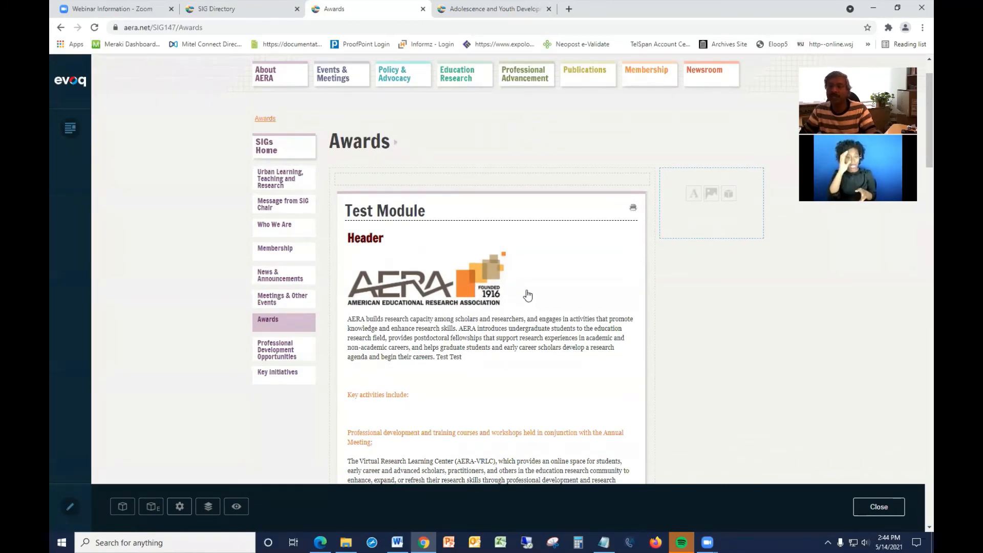
mouse_move(597, 215)
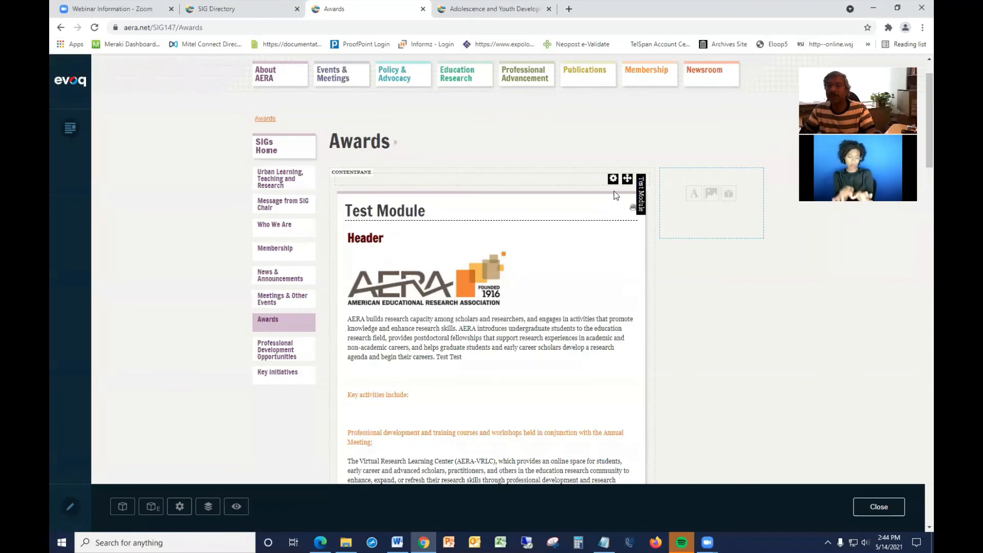
mouse_move(627, 182)
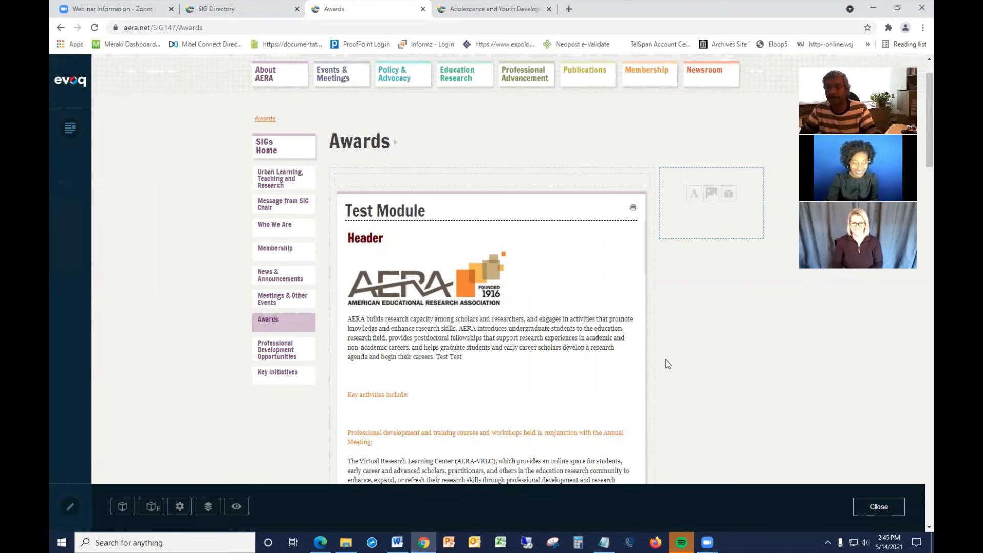
mouse_move(579, 354)
scroll(579, 354, "down", 5)
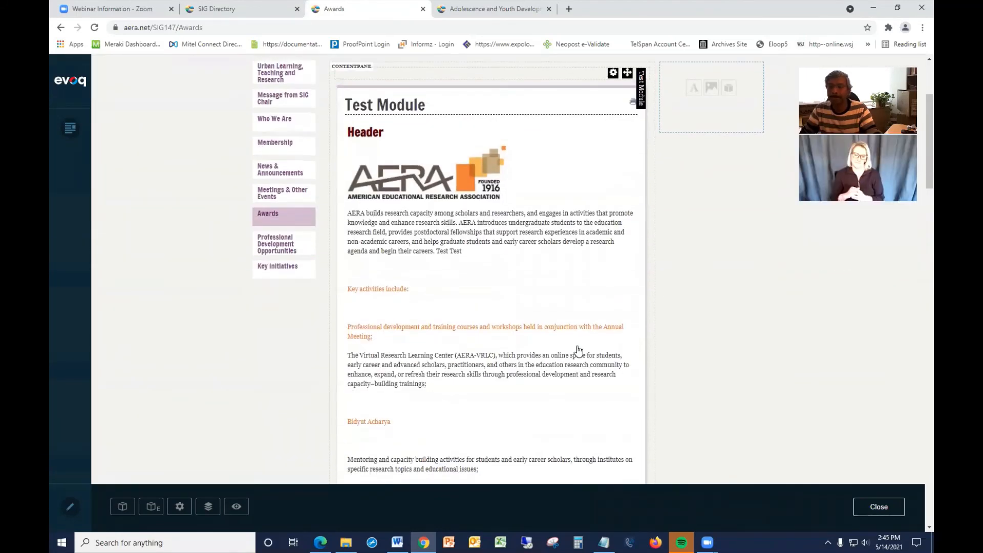
scroll(579, 350, "up", 4)
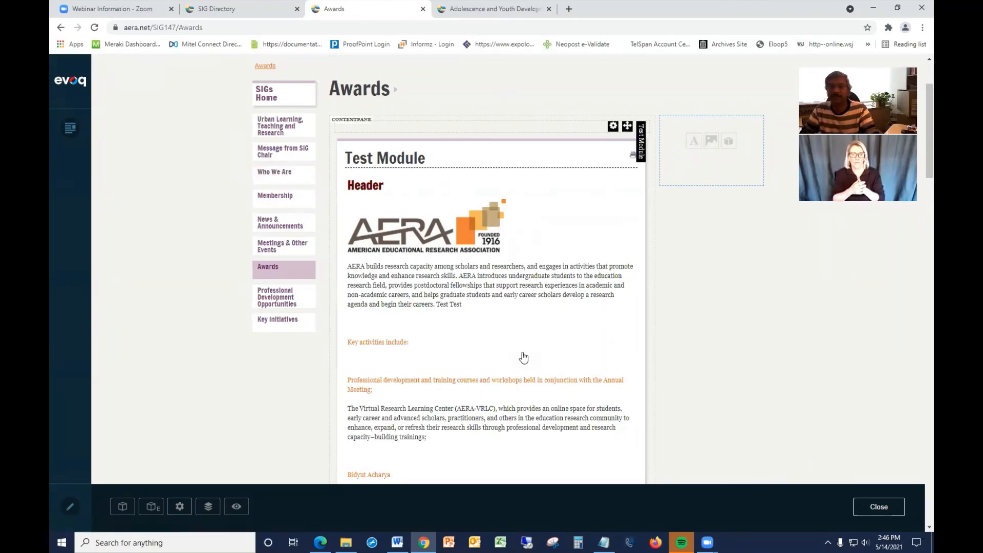
scroll(523, 357, "up", 3)
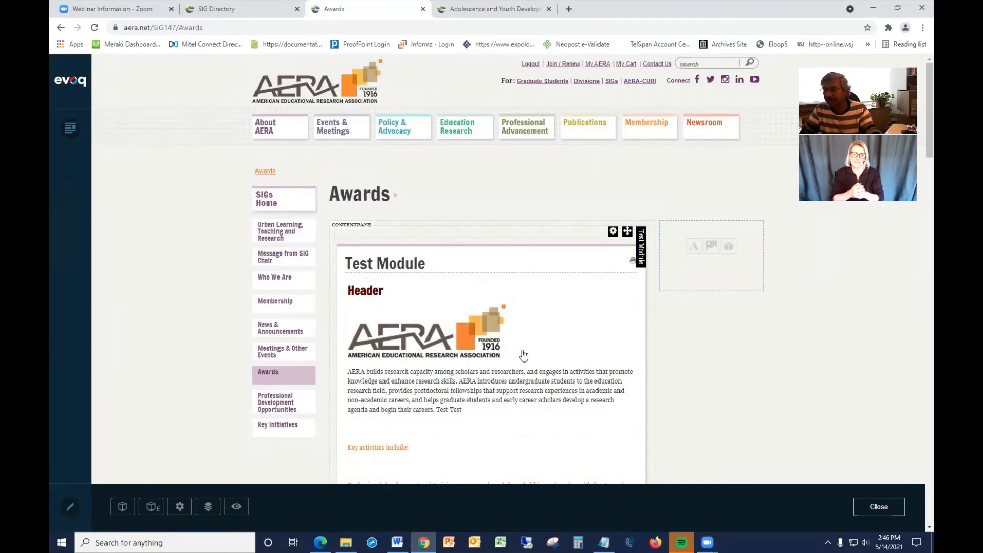
scroll(524, 355, "down", 1)
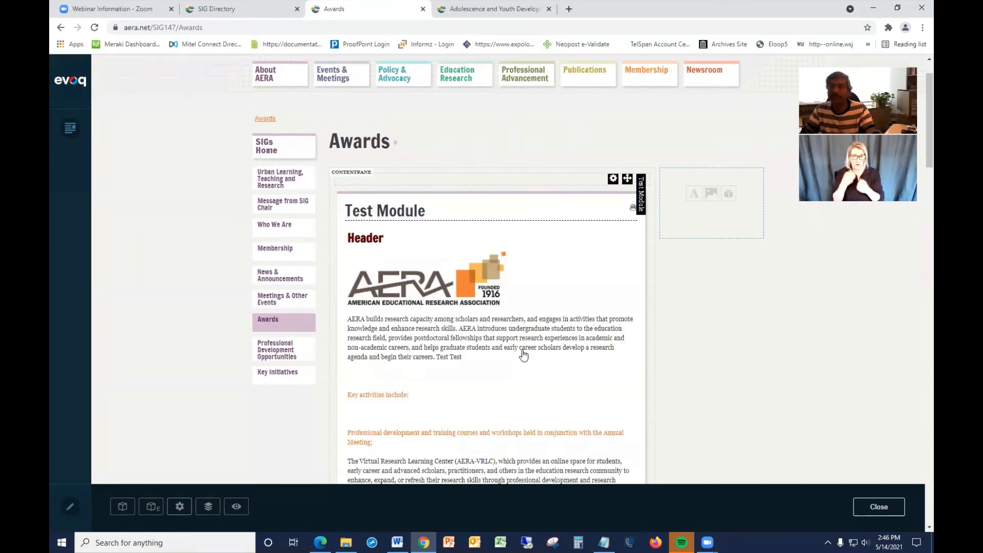
scroll(524, 355, "down", 1)
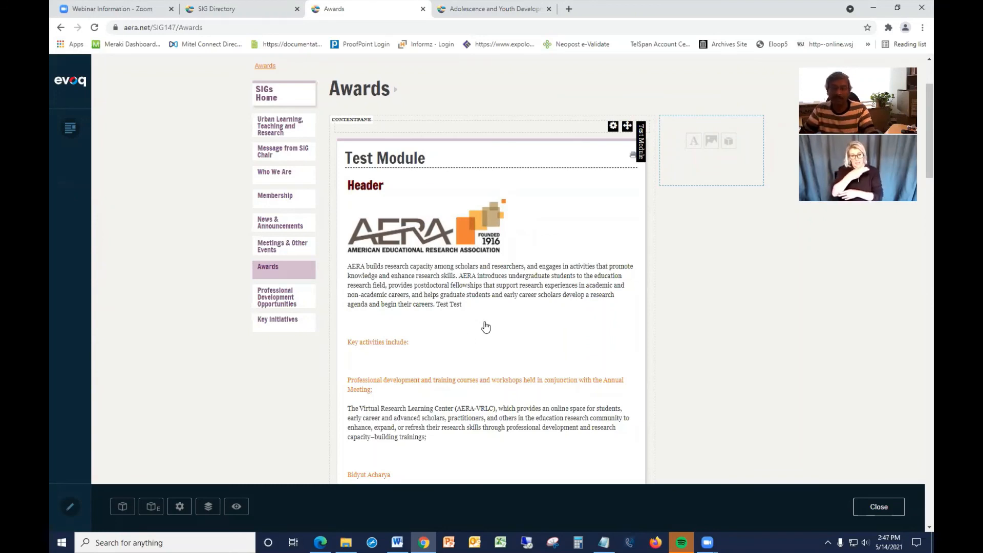
Open the Test Module's content in the full Edit Content rich text editor and enlarge the editing area.
left_click(462, 289)
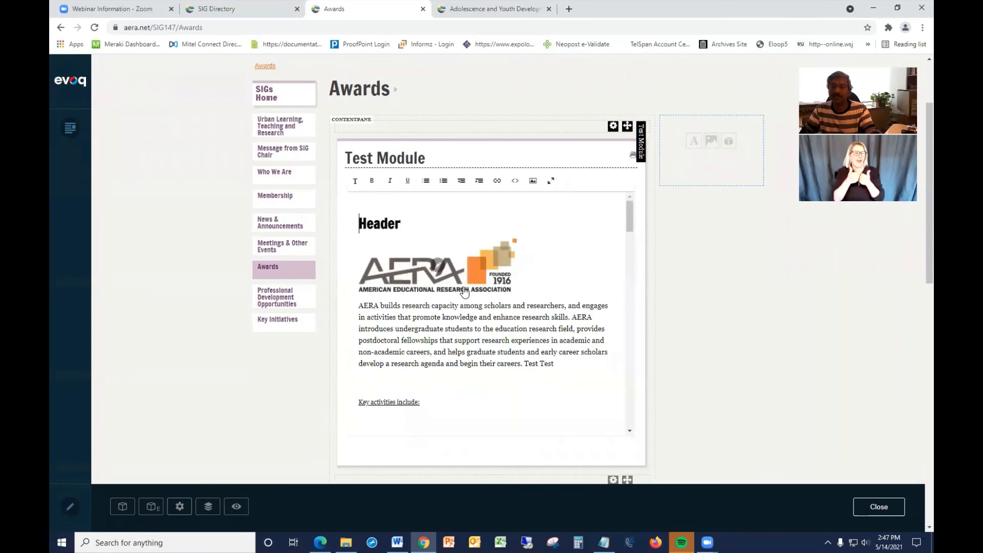
left_click(553, 185)
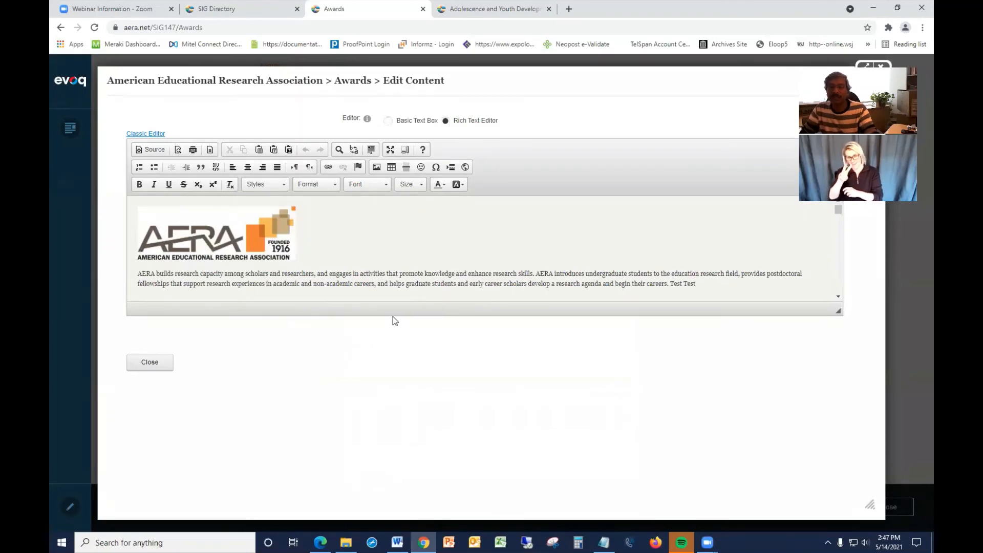
left_click_drag(839, 312, 845, 392)
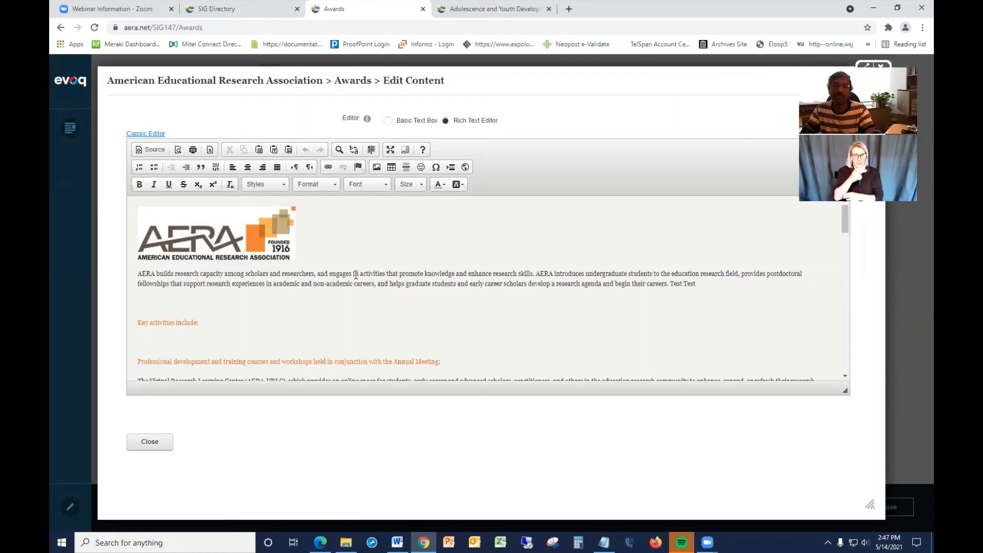
Toggle the HTML source view on and off, then insert a horizontal line on the blank line below 'Key activities include:'.
left_click(153, 152)
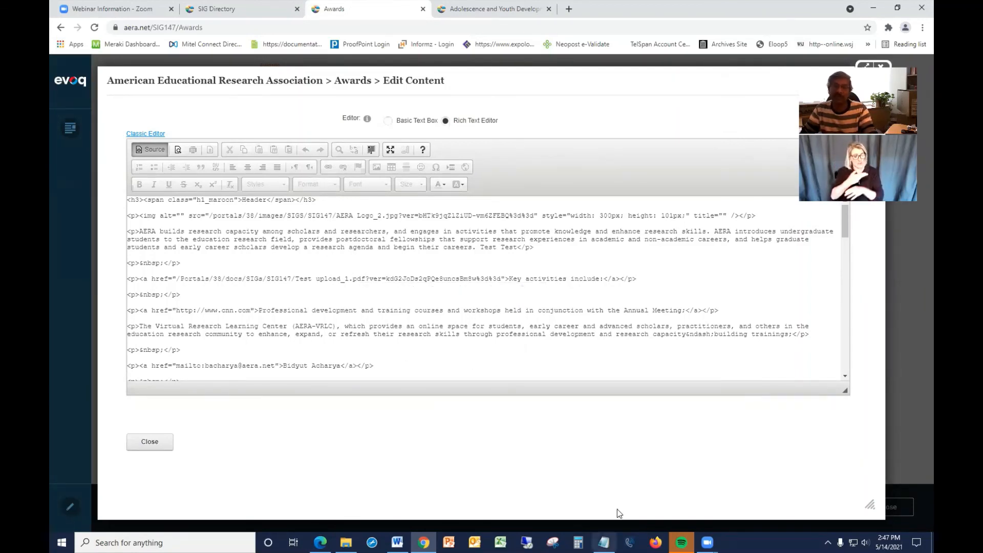
left_click(152, 151)
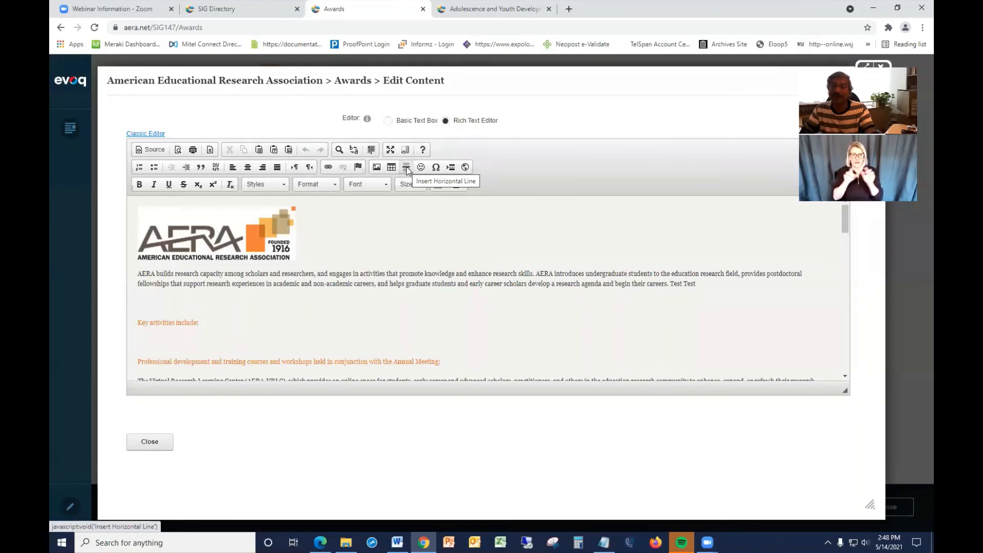
left_click(181, 341)
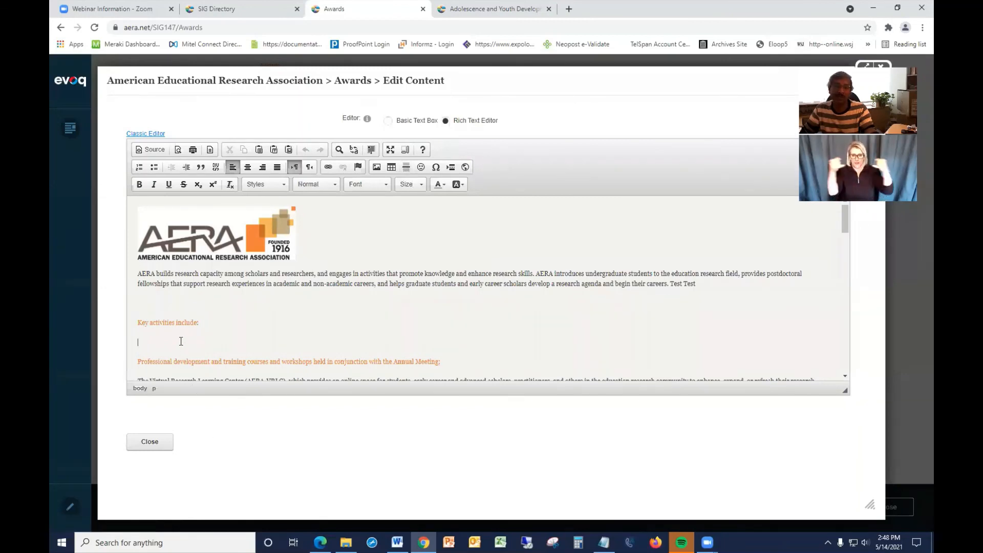
left_click(406, 167)
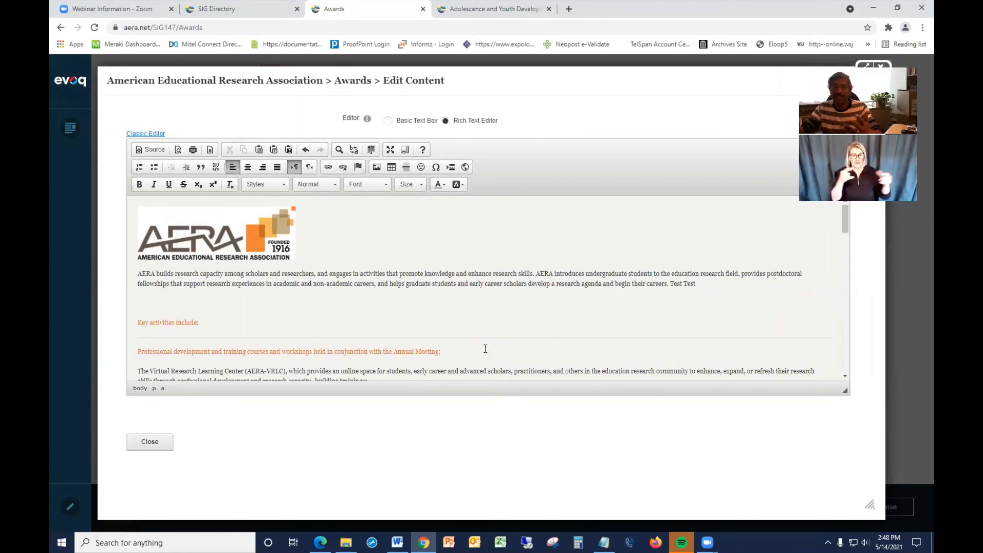
left_click(421, 168)
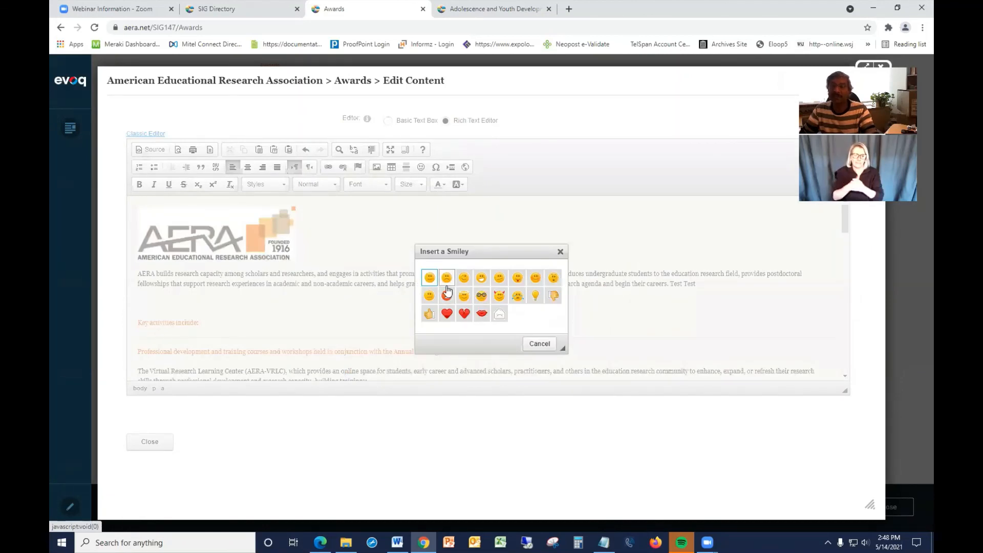
left_click(540, 343)
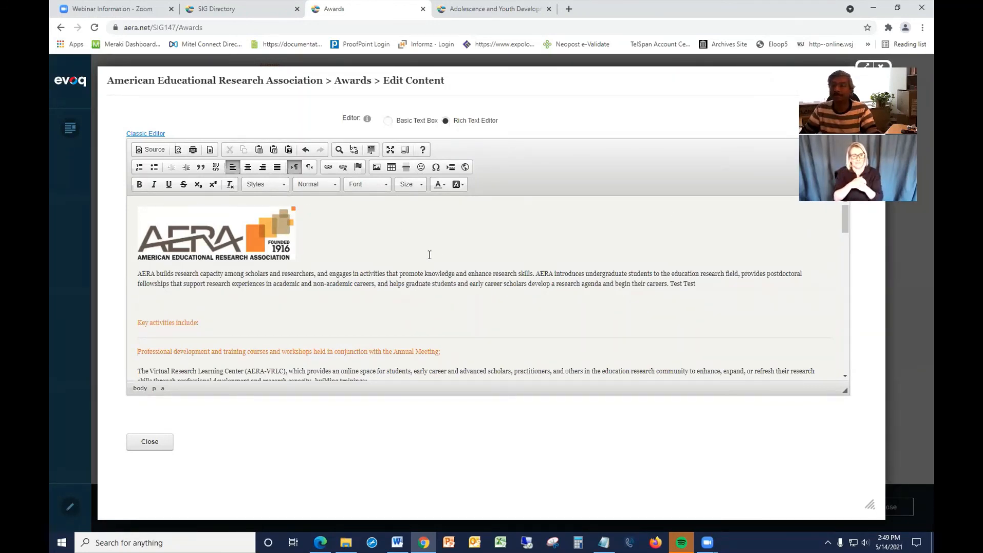
left_click(443, 261)
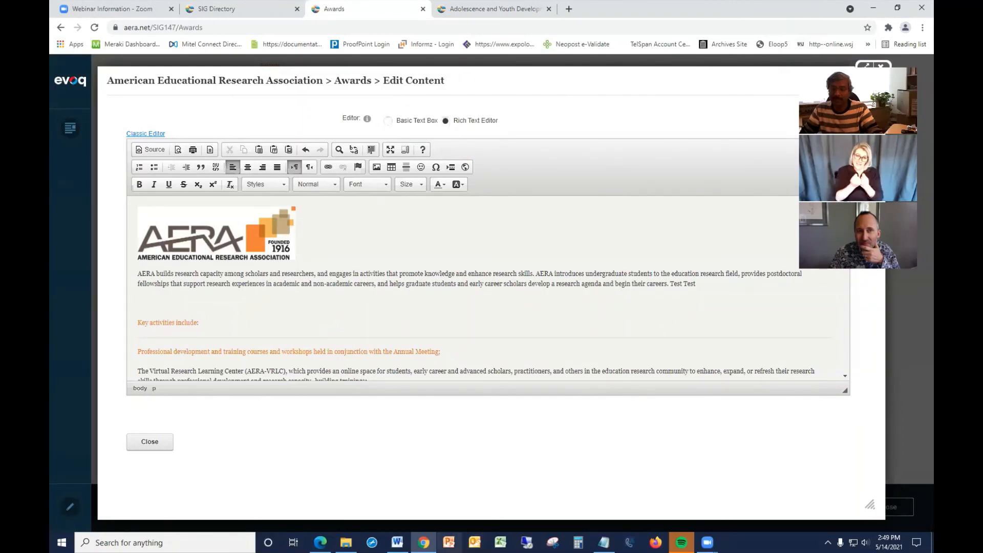
Switch to the file folder 2021 and open the Presentation051321 slideshow in PowerPoint.
left_click(449, 542)
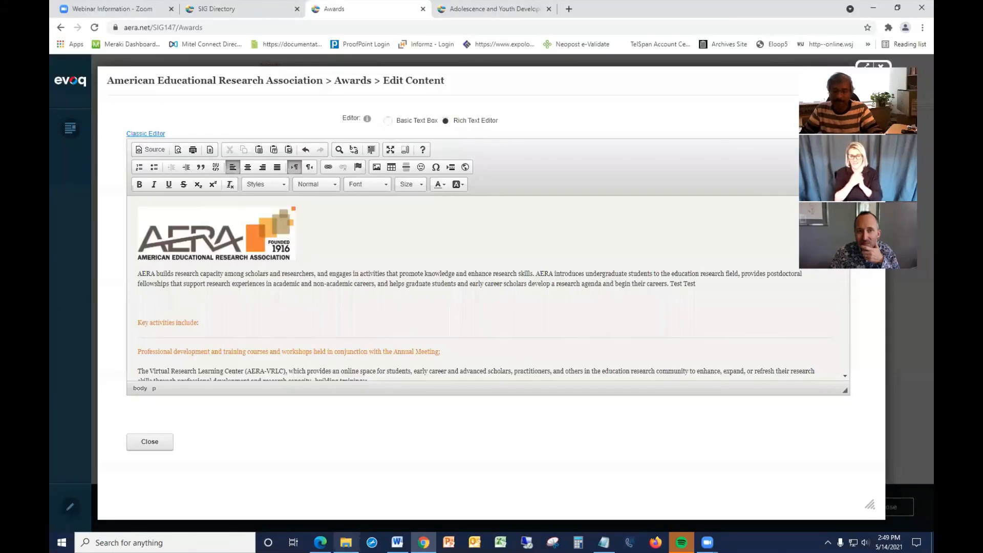
mouse_move(346, 542)
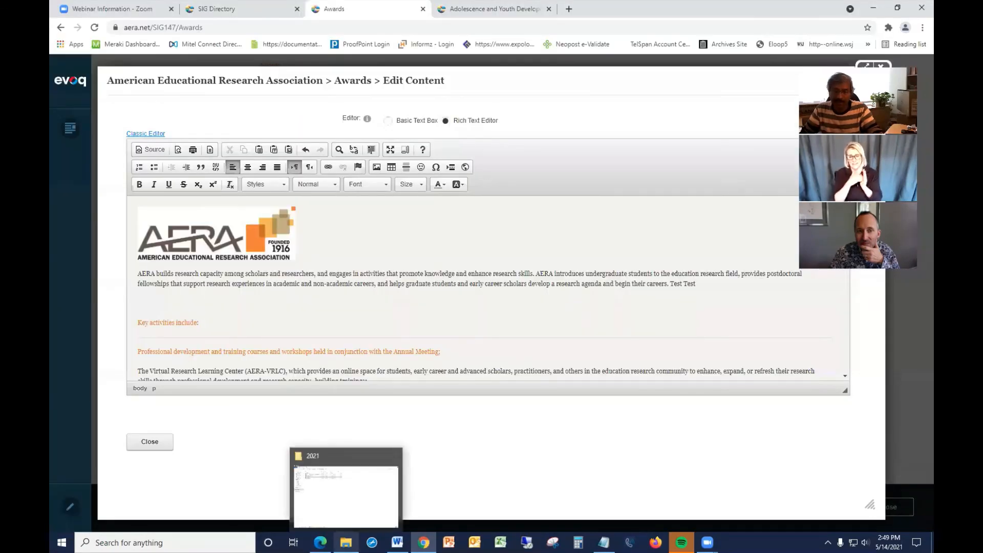
left_click(346, 542)
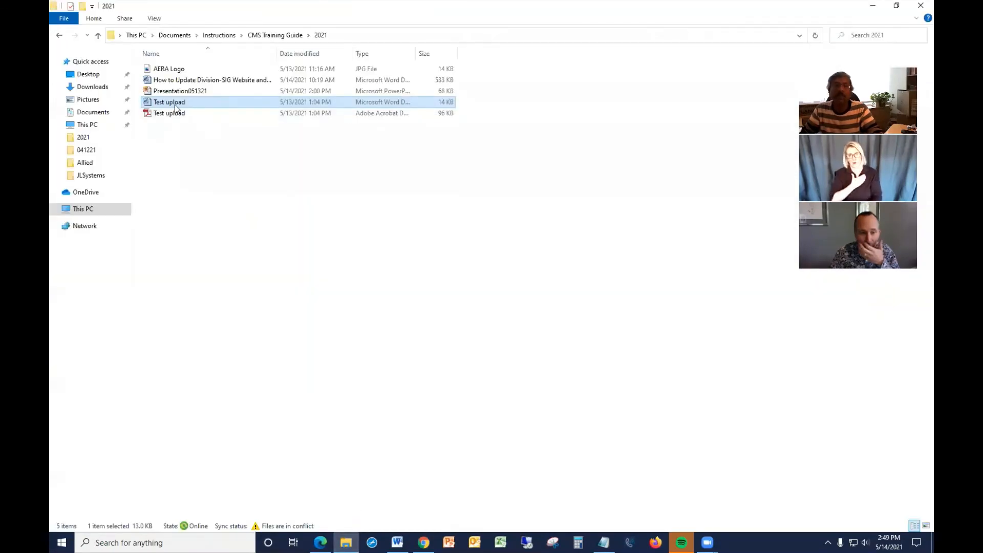
left_click(165, 92)
double_click(165, 94)
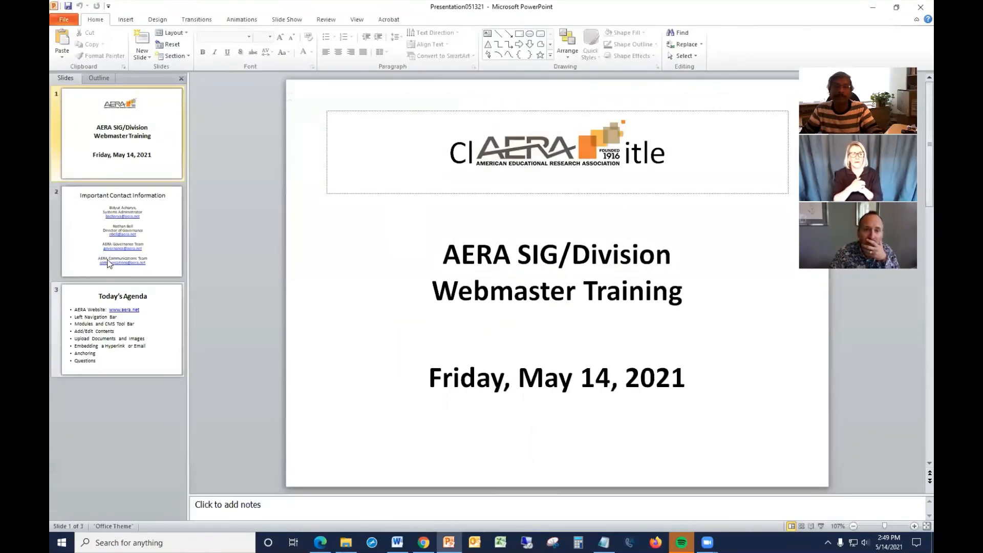
left_click(108, 264)
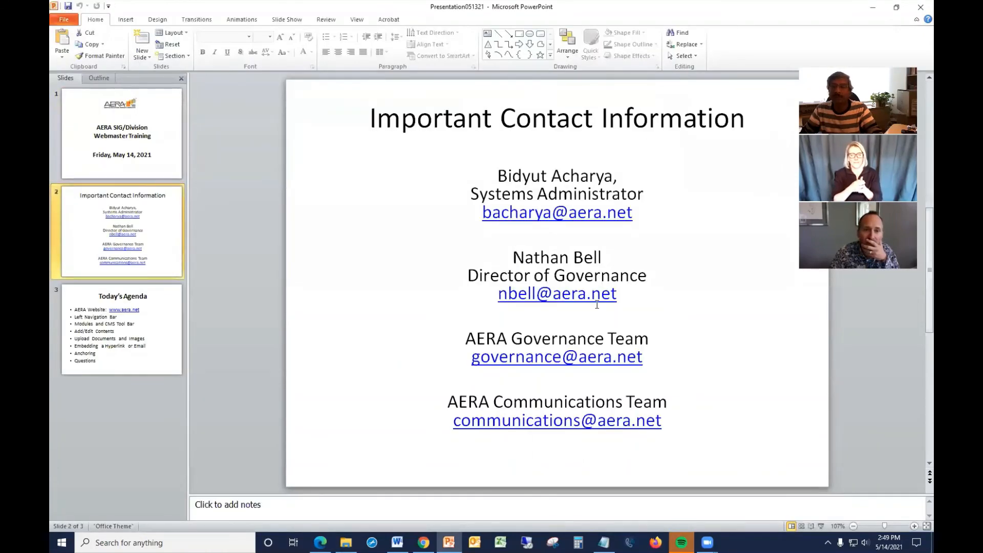